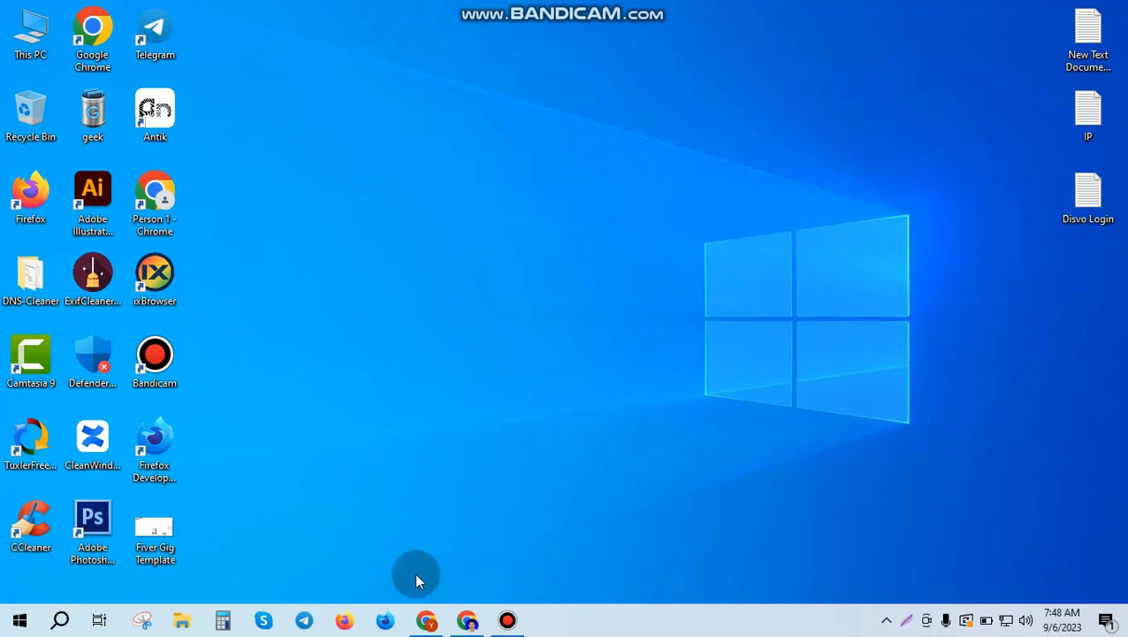
Switch to Chrome and examine the account e-mail addresses, names and column C entries in rows 363 to 372 of Sheet4.
{"action": "left_click", "coordinate": [426, 619]}
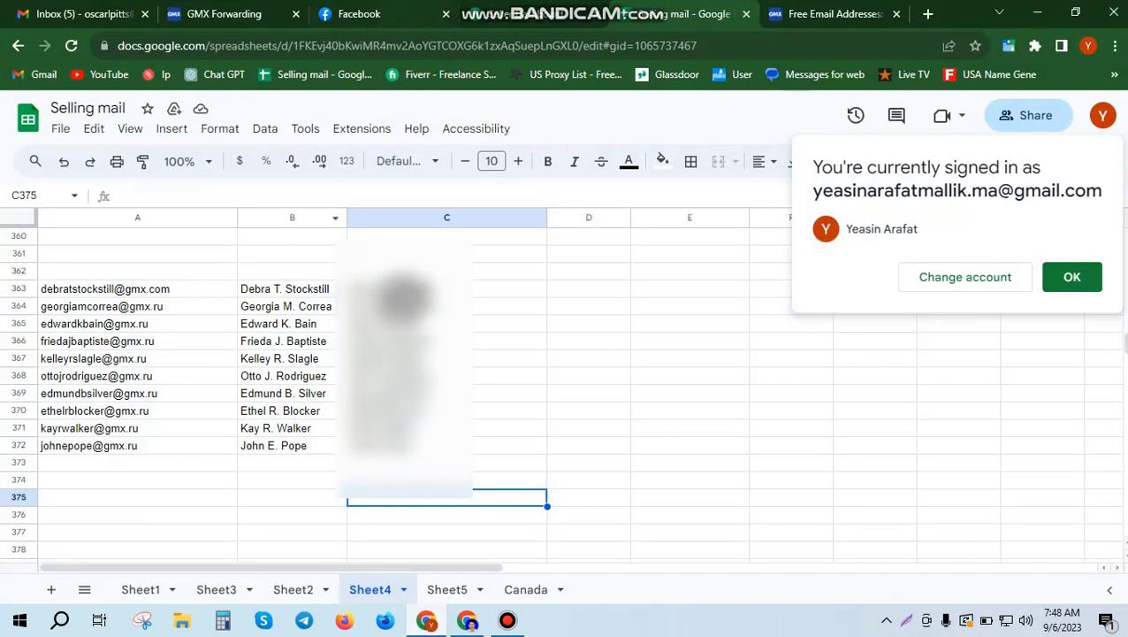
{"action": "left_click", "coordinate": [489, 373]}
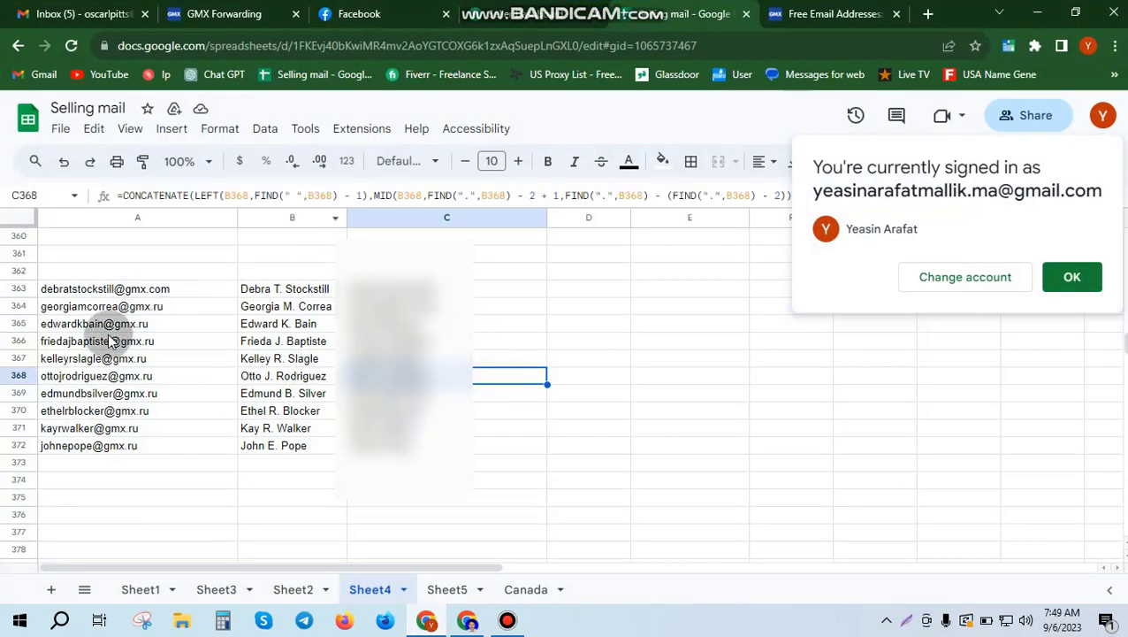
{"action": "left_click_drag", "start_coordinate": [177, 290], "coordinate": [176, 444]}
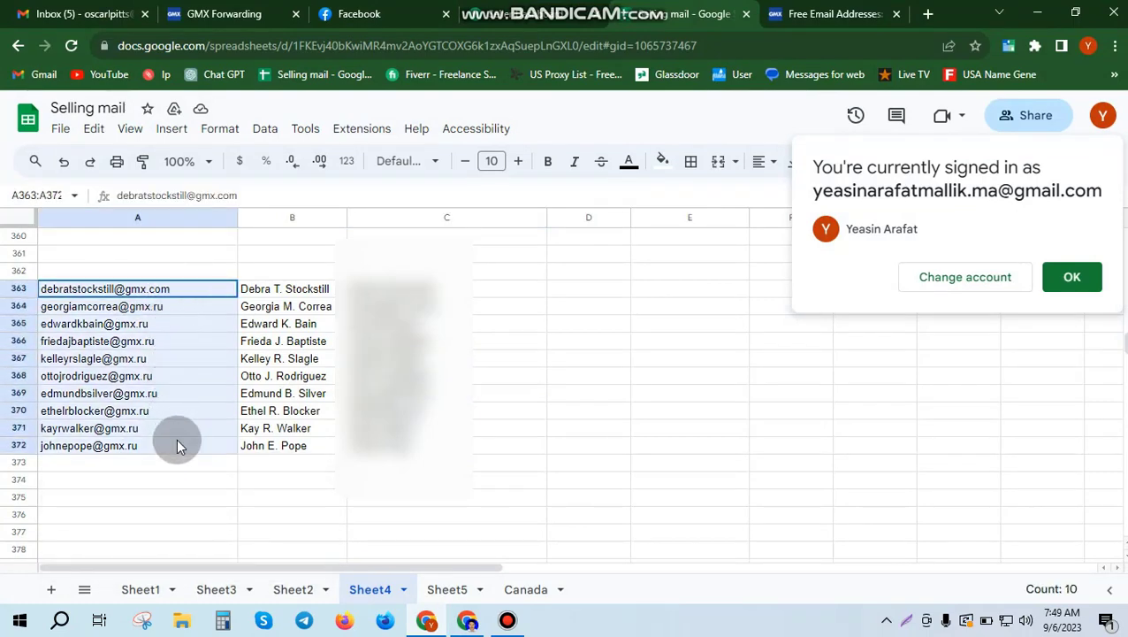
{"action": "left_click", "coordinate": [298, 288]}
{"action": "left_click_drag", "start_coordinate": [298, 288], "coordinate": [292, 445]}
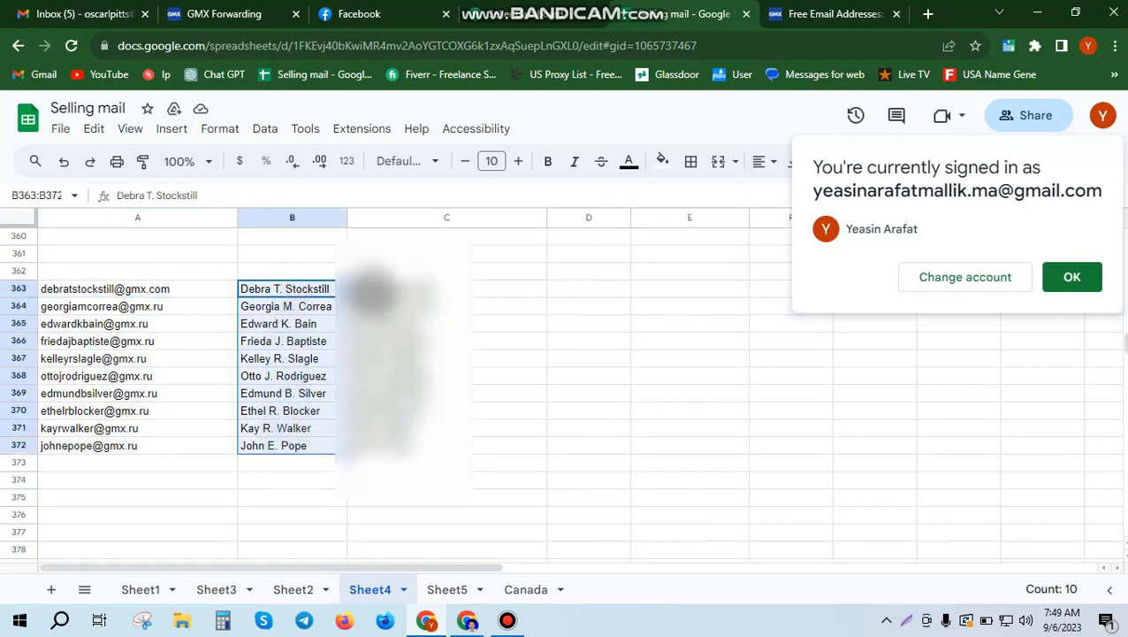
{"action": "left_click", "coordinate": [495, 288]}
{"action": "left_click_drag", "start_coordinate": [373, 341], "coordinate": [389, 442]}
{"action": "left_click", "coordinate": [593, 448]}
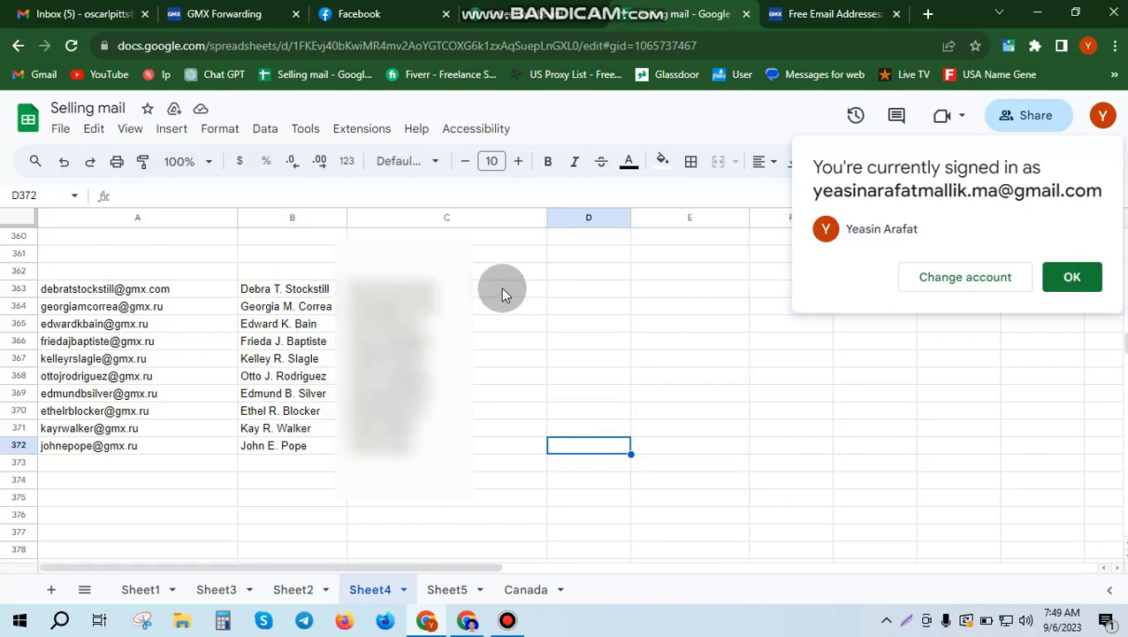
{"action": "left_click_drag", "start_coordinate": [500, 291], "coordinate": [486, 410]}
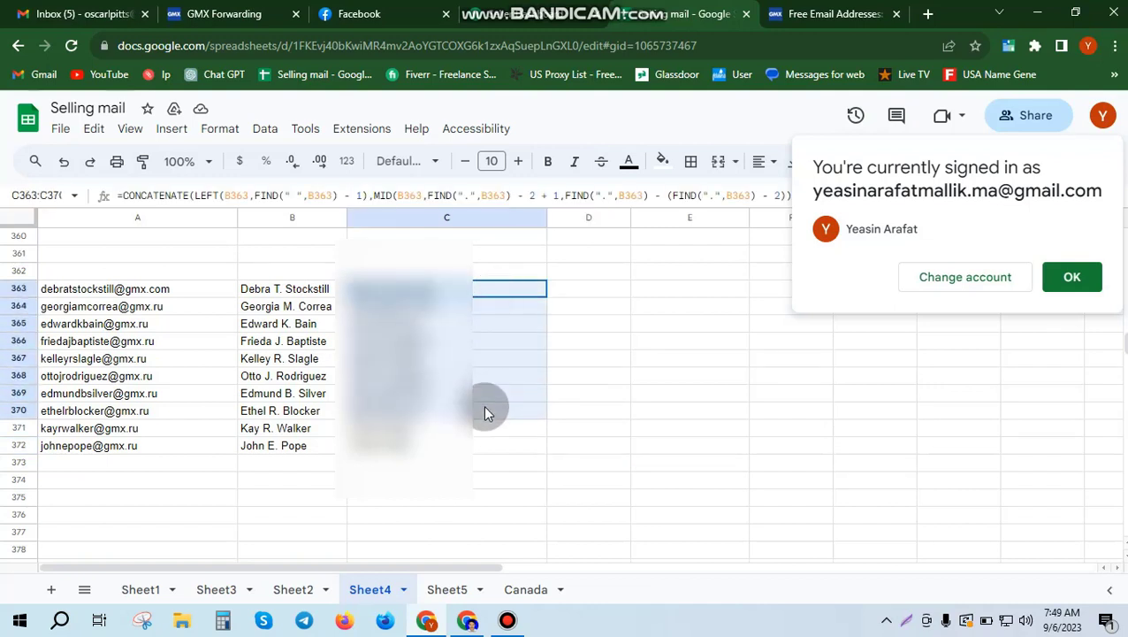
{"action": "left_click", "coordinate": [586, 297]}
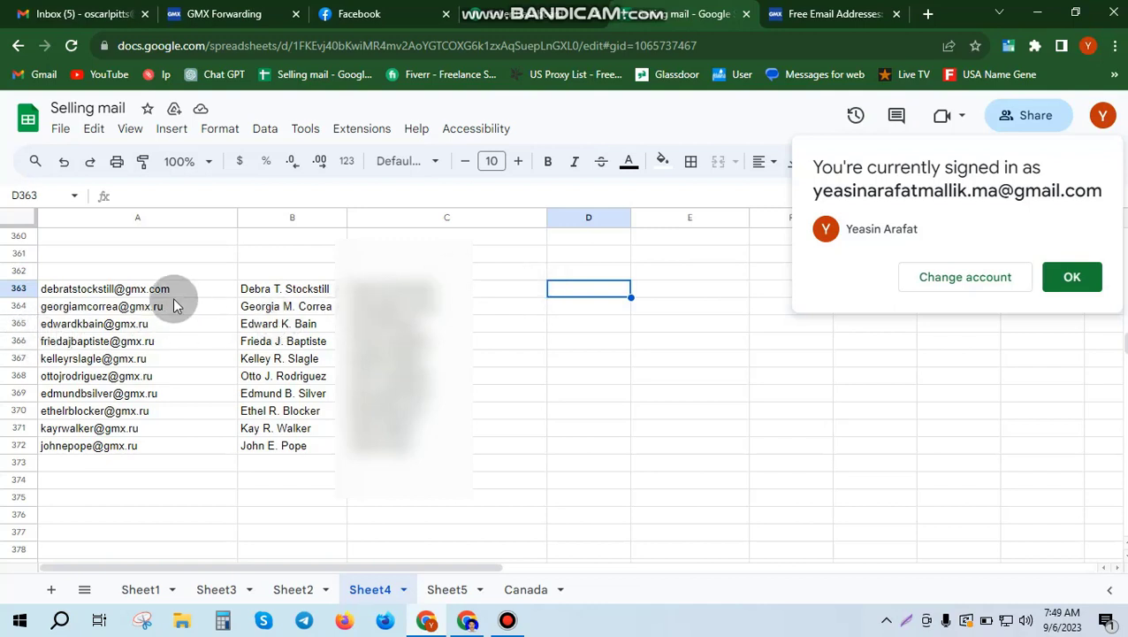
Copy the account e-mail address from cell A363 and the account password from cell C363 to the clipboard.
{"action": "mouse_move", "coordinate": [164, 298]}
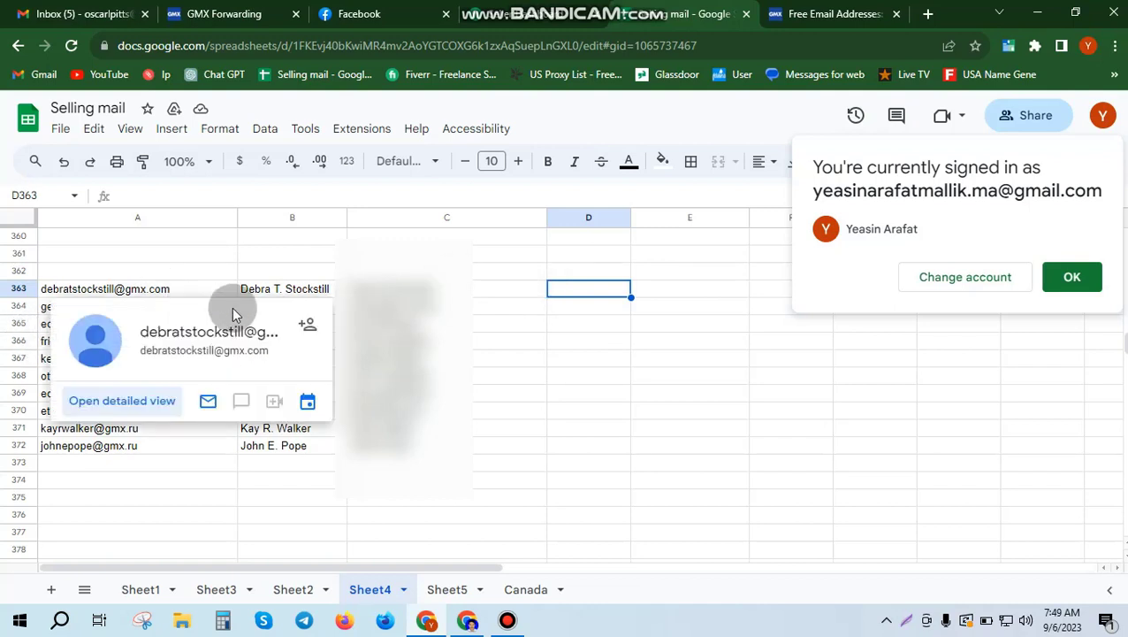
{"action": "left_click", "coordinate": [168, 288]}
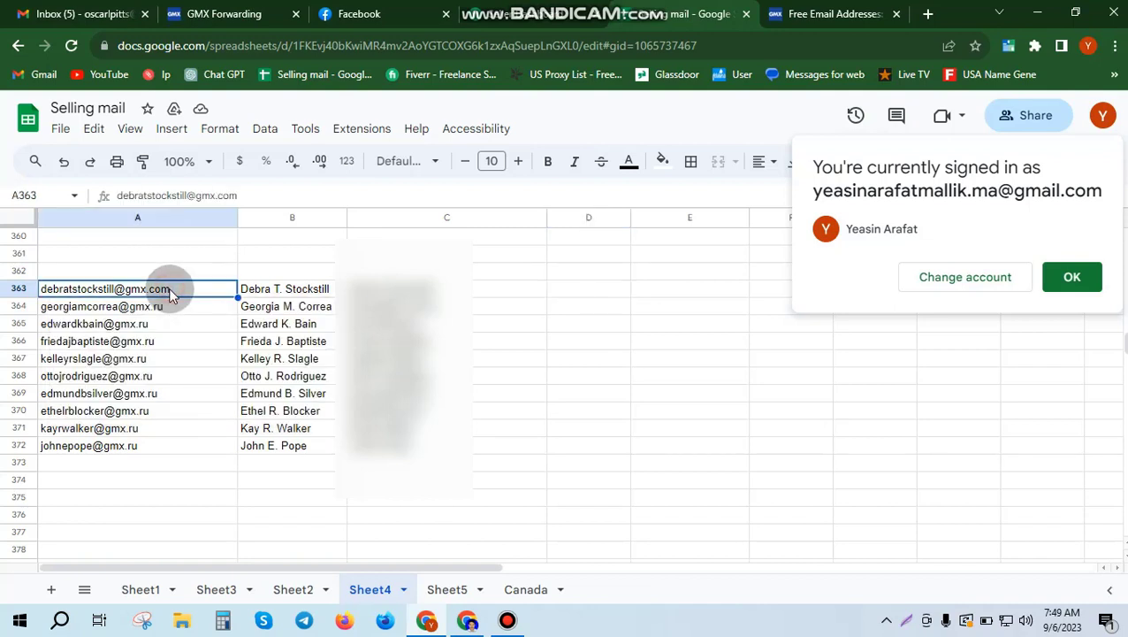
{"action": "key", "text": "ctrl+c"}
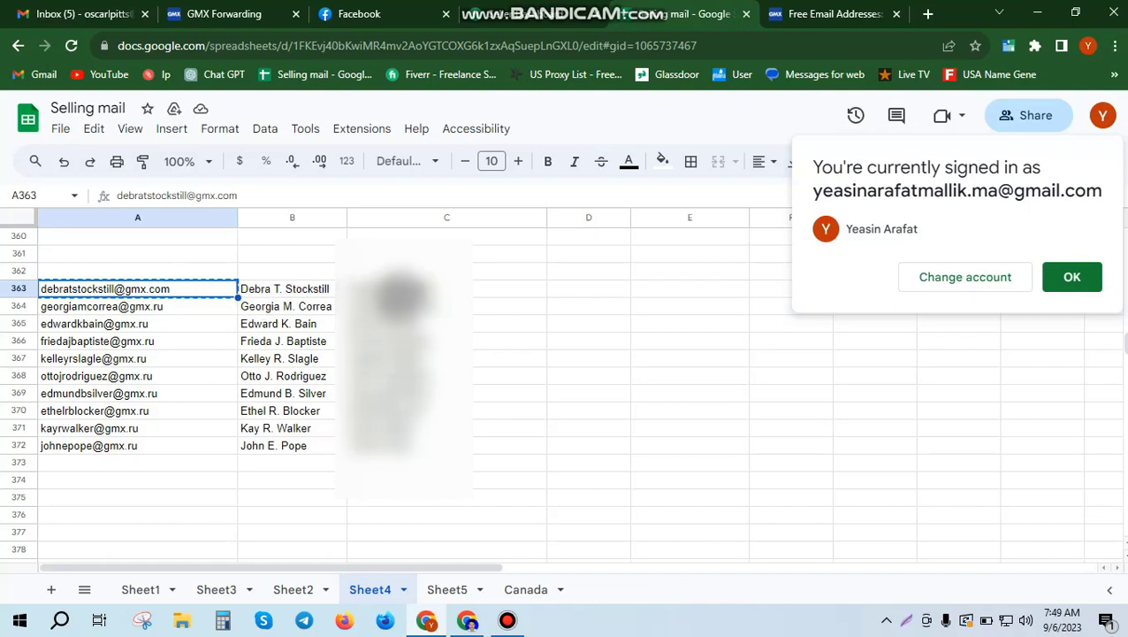
{"action": "left_click", "coordinate": [398, 289]}
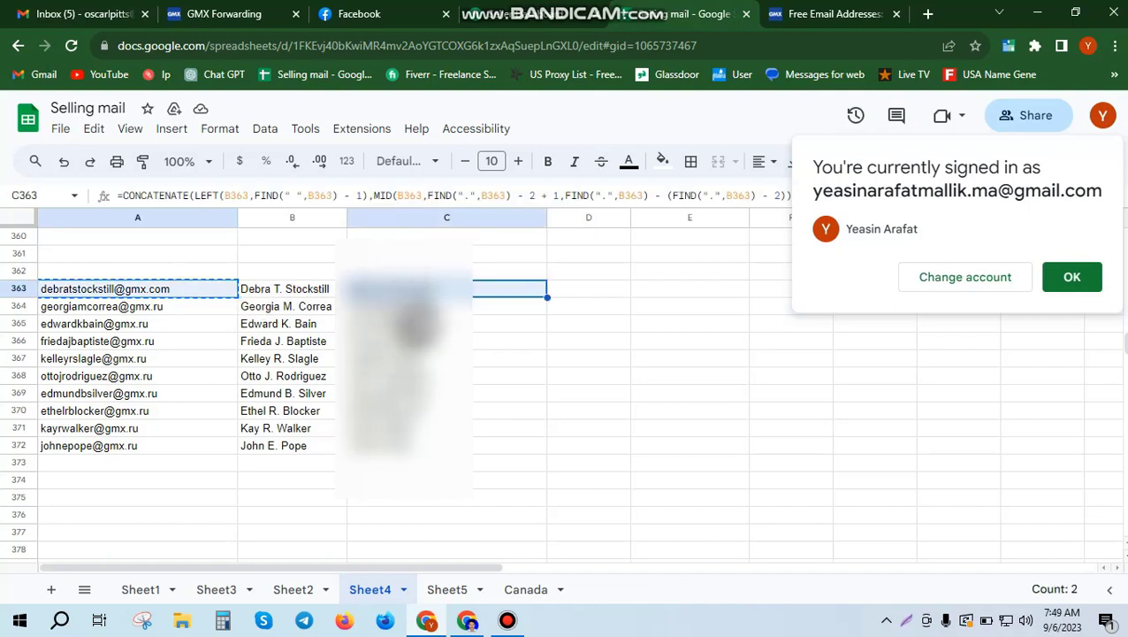
{"action": "left_click", "coordinate": [406, 290]}
{"action": "key", "text": "ctrl+c"}
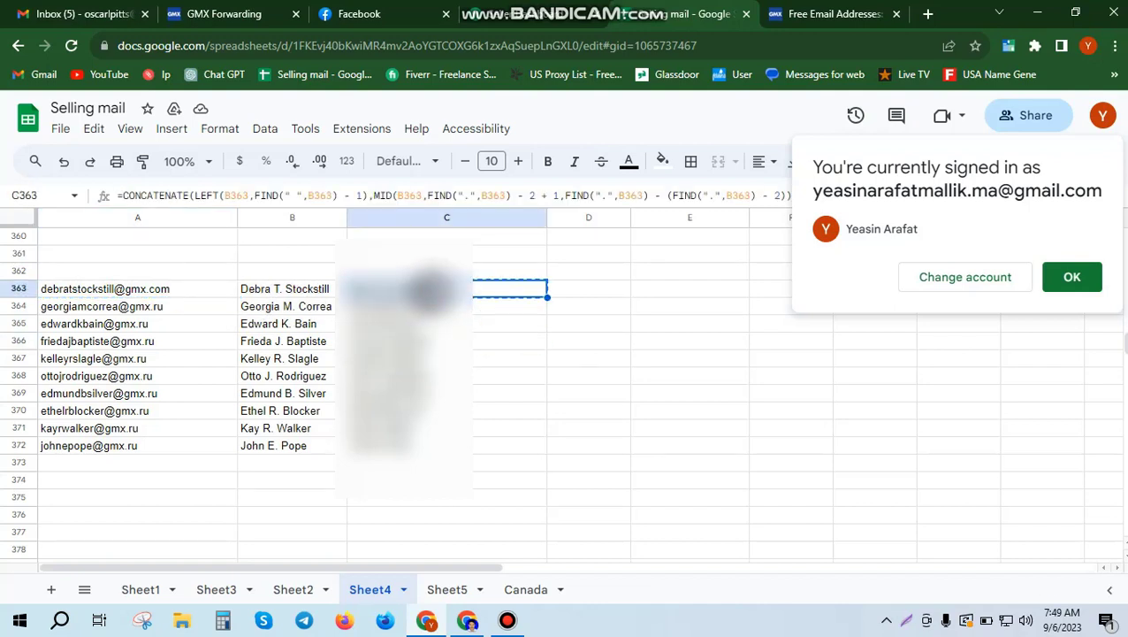
Switch to the open GMX mailbox and log out of the current account.
{"action": "left_click", "coordinate": [806, 7]}
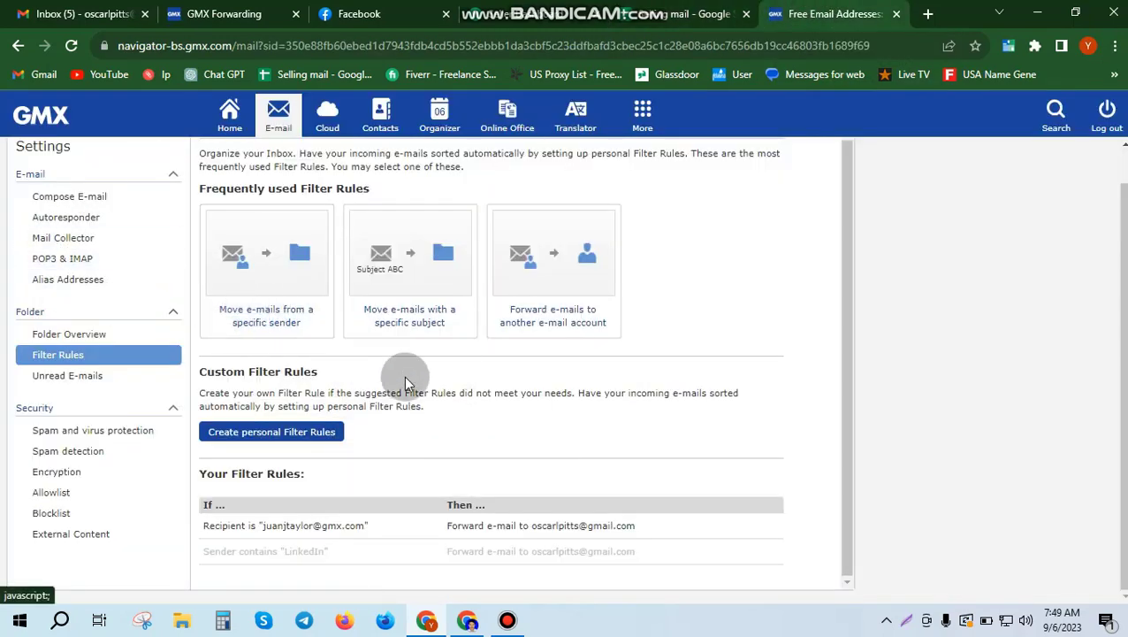
{"action": "scroll", "coordinate": [454, 378], "scroll_direction": "up", "scroll_amount": 1}
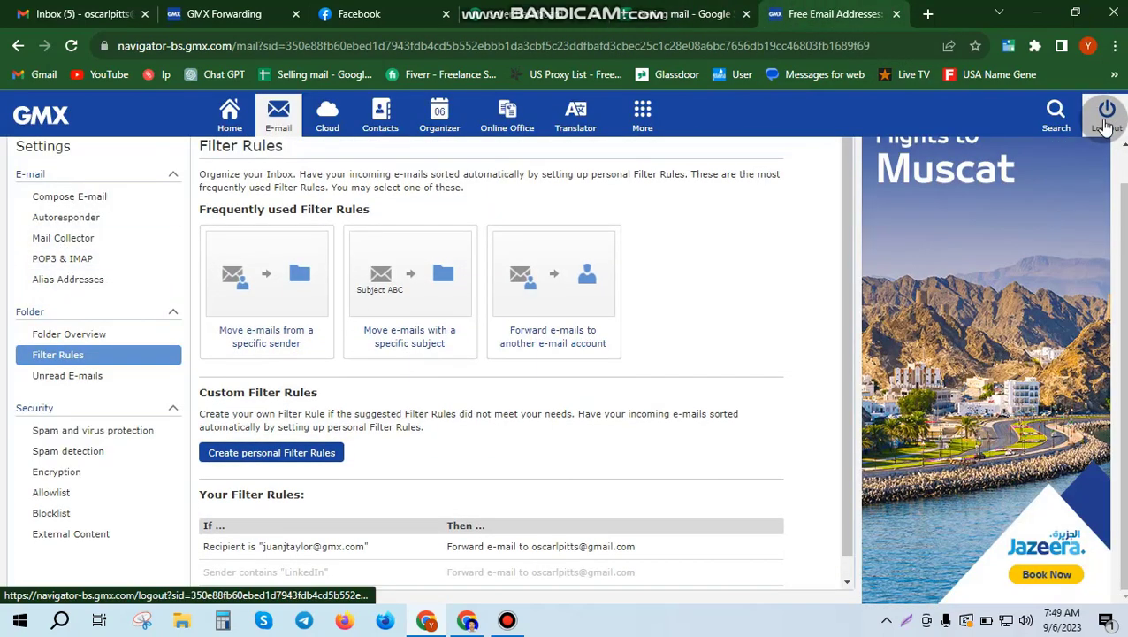
{"action": "left_click", "coordinate": [1105, 122]}
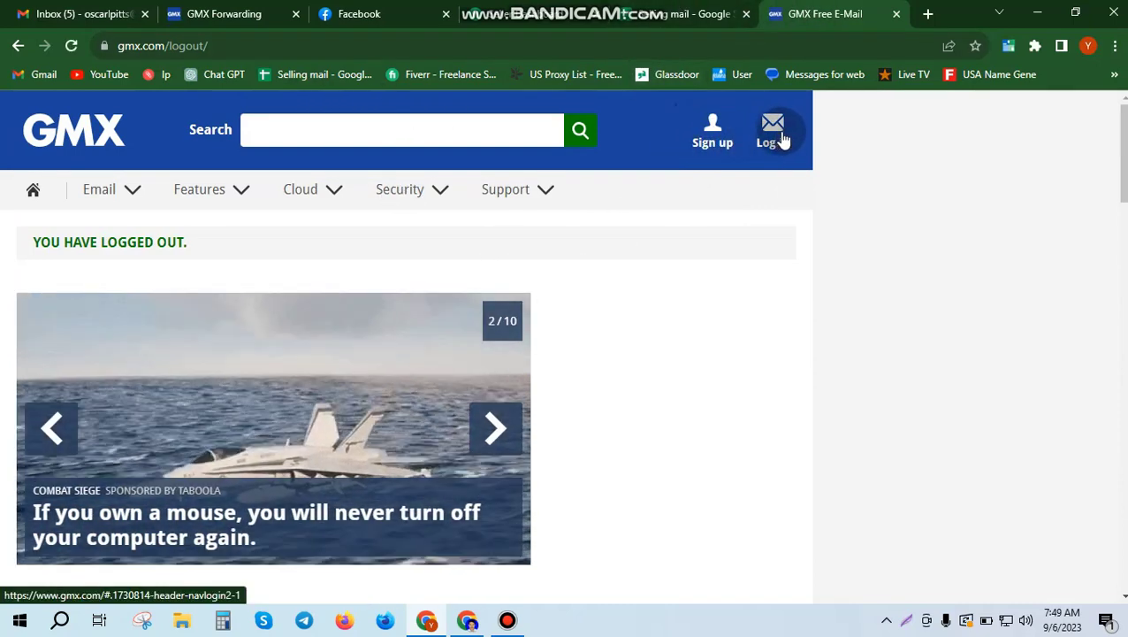
Log in to GMX with the copied account e-mail address and account password, replacing the prefilled login details.
{"action": "left_click", "coordinate": [781, 142]}
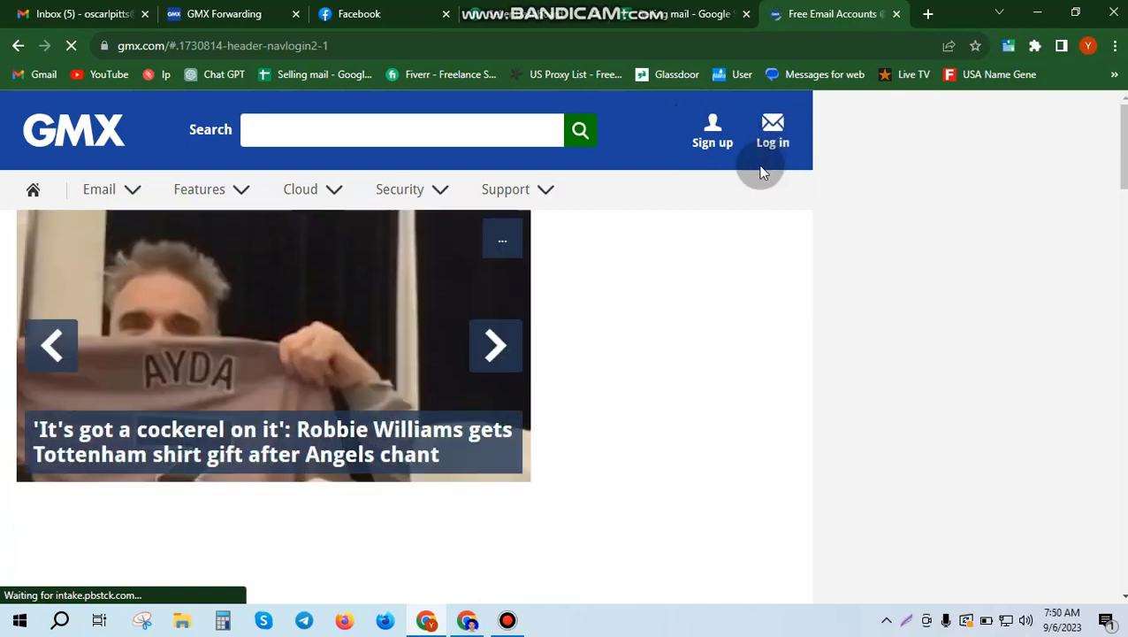
{"action": "left_click", "coordinate": [174, 308]}
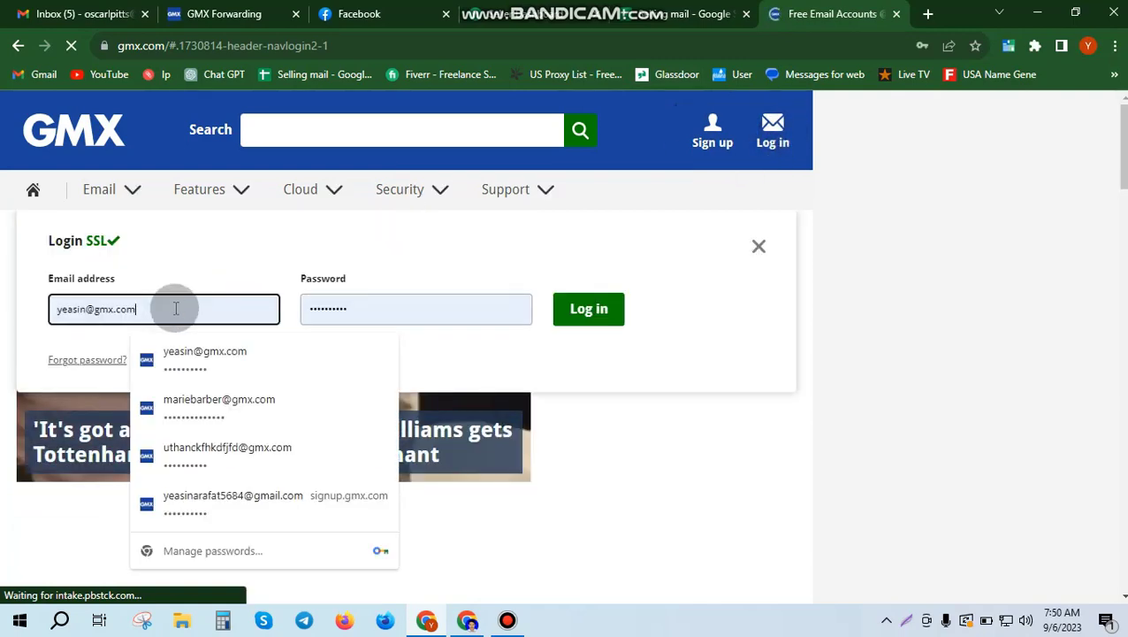
{"action": "key", "text": "ctrl+a"}
{"action": "key", "text": "BackSpace"}
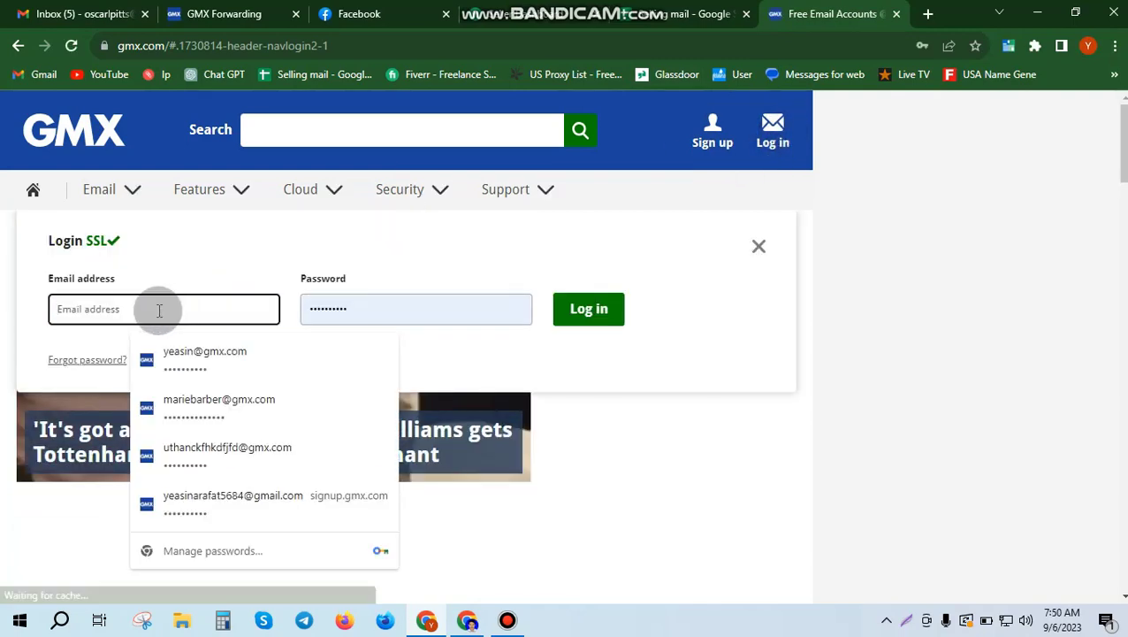
{"action": "key", "text": "super+v"}
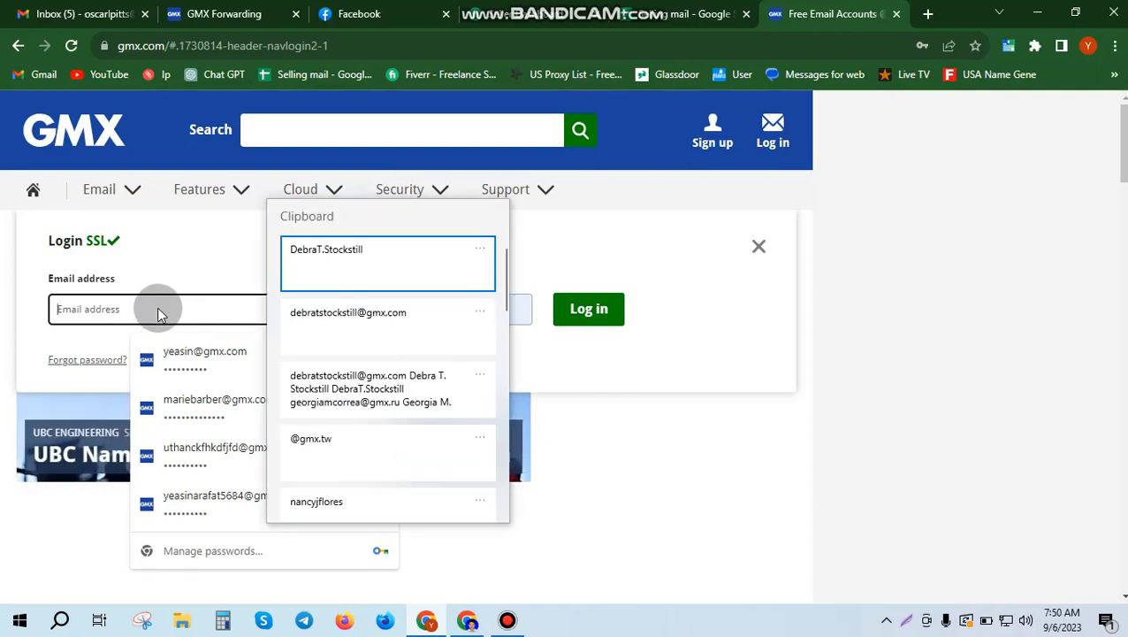
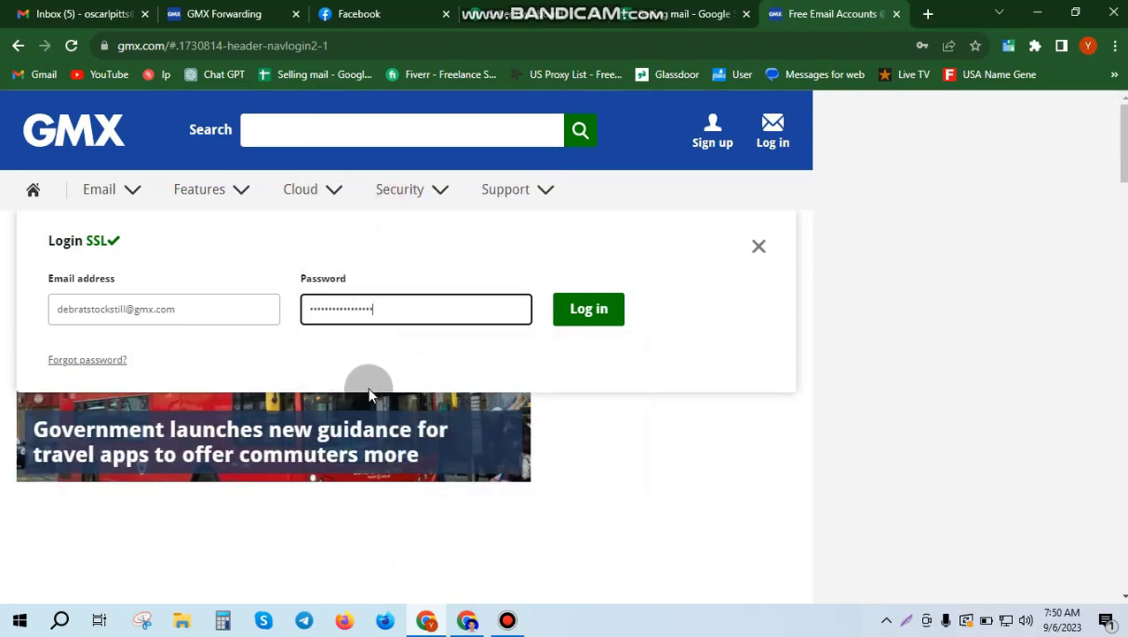
{"action": "left_click", "coordinate": [584, 319]}
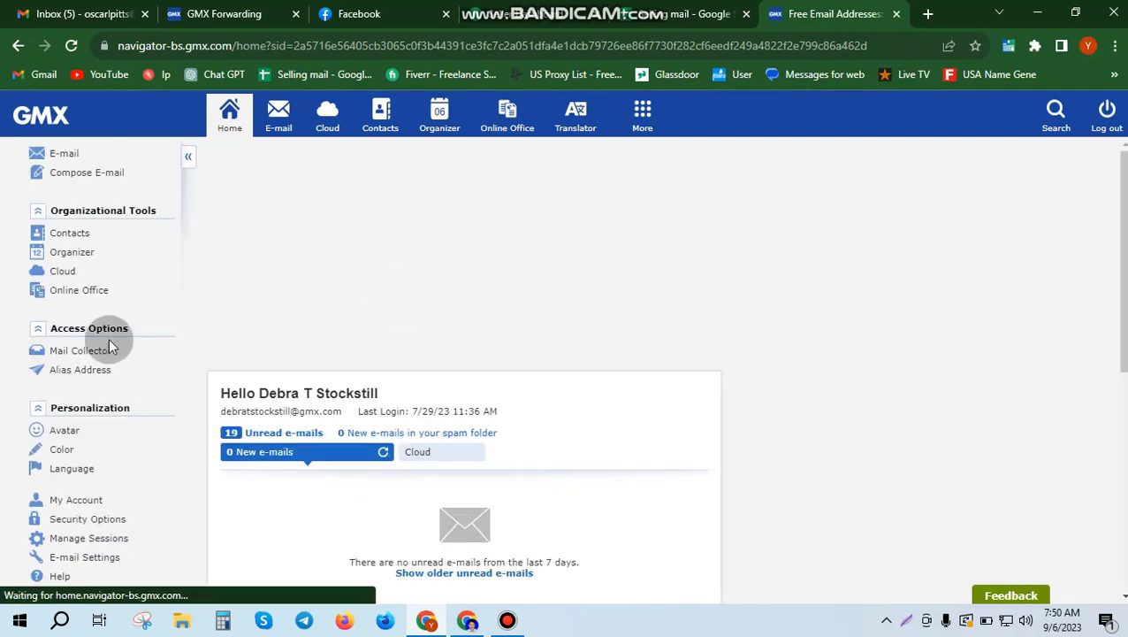
Open the Alias Address settings and look through the list of created e-mail addresses.
{"action": "left_click", "coordinate": [69, 373]}
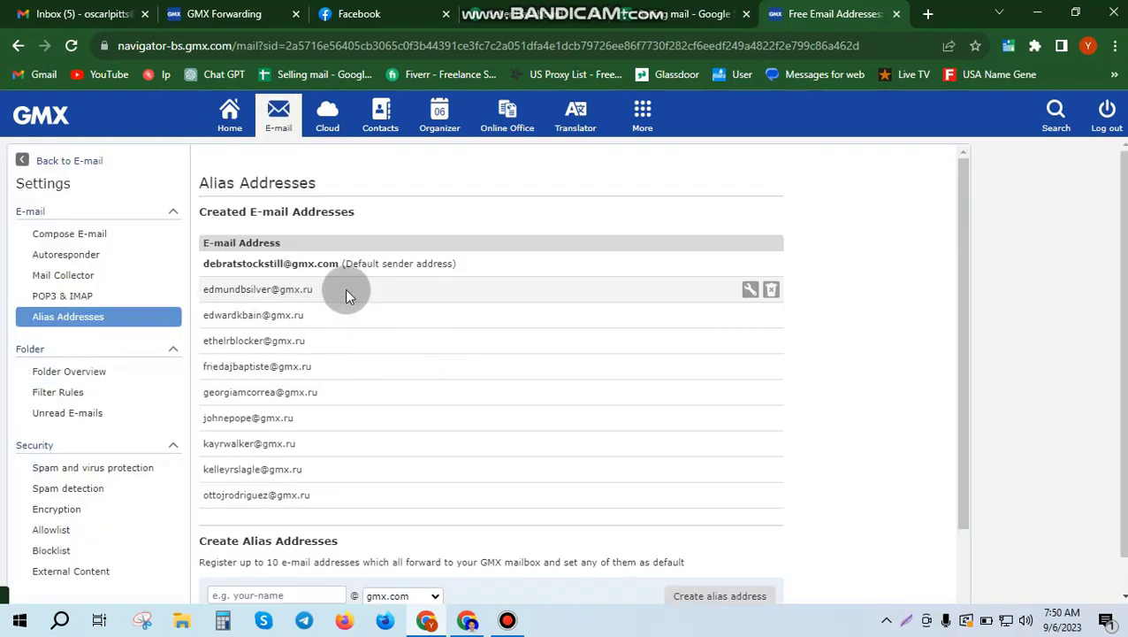
{"action": "left_click_drag", "start_coordinate": [345, 296], "coordinate": [270, 312]}
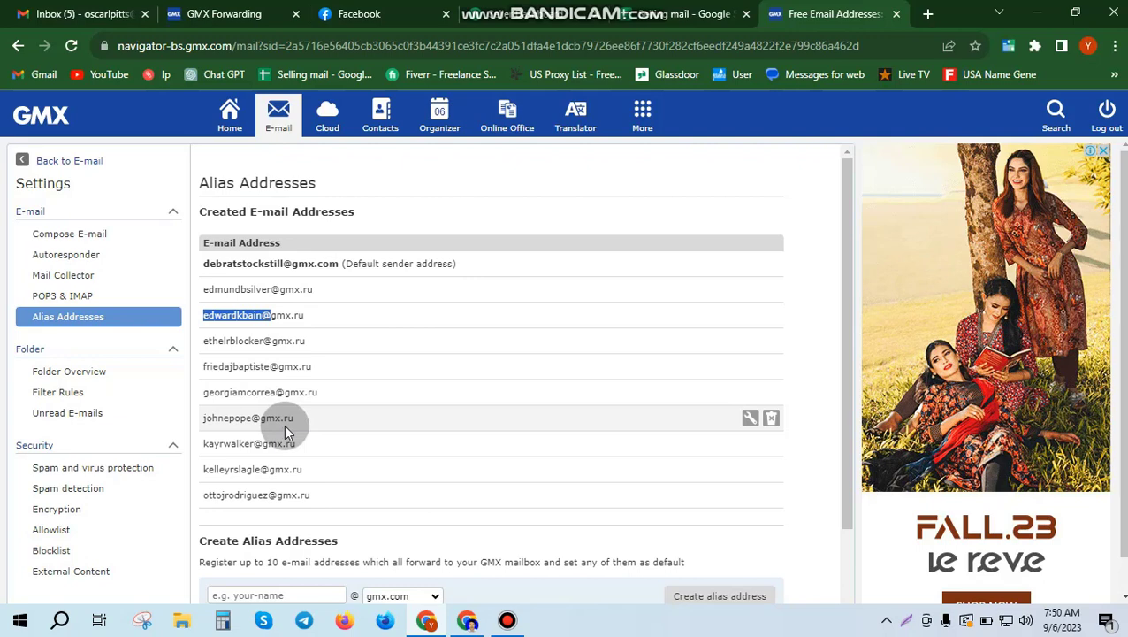
{"action": "left_click", "coordinate": [327, 294]}
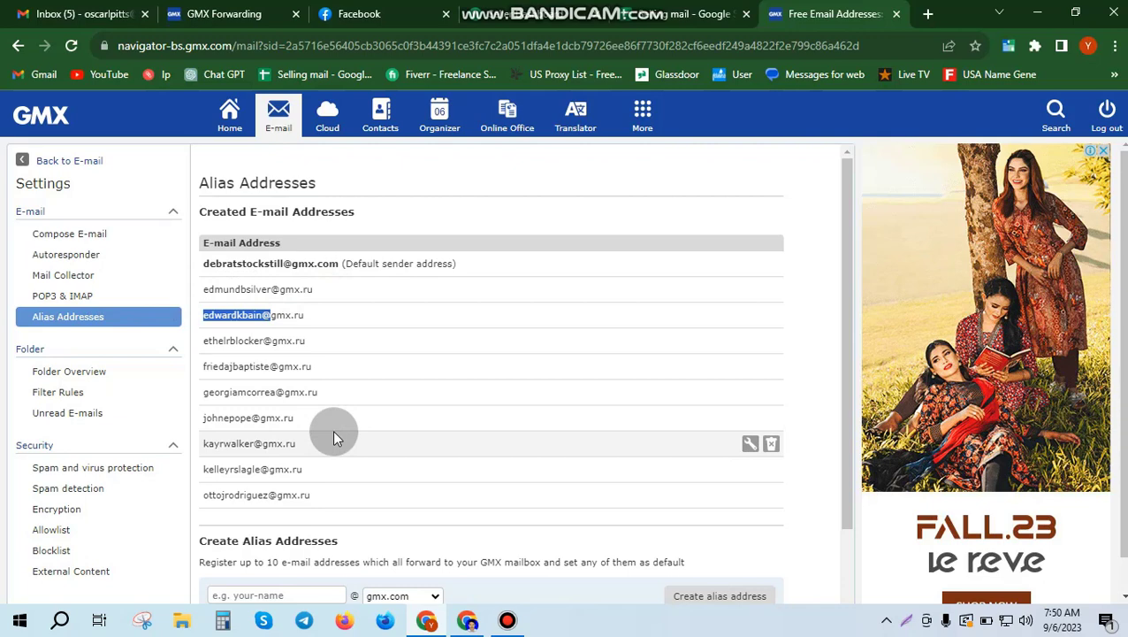
{"action": "left_click", "coordinate": [321, 290]}
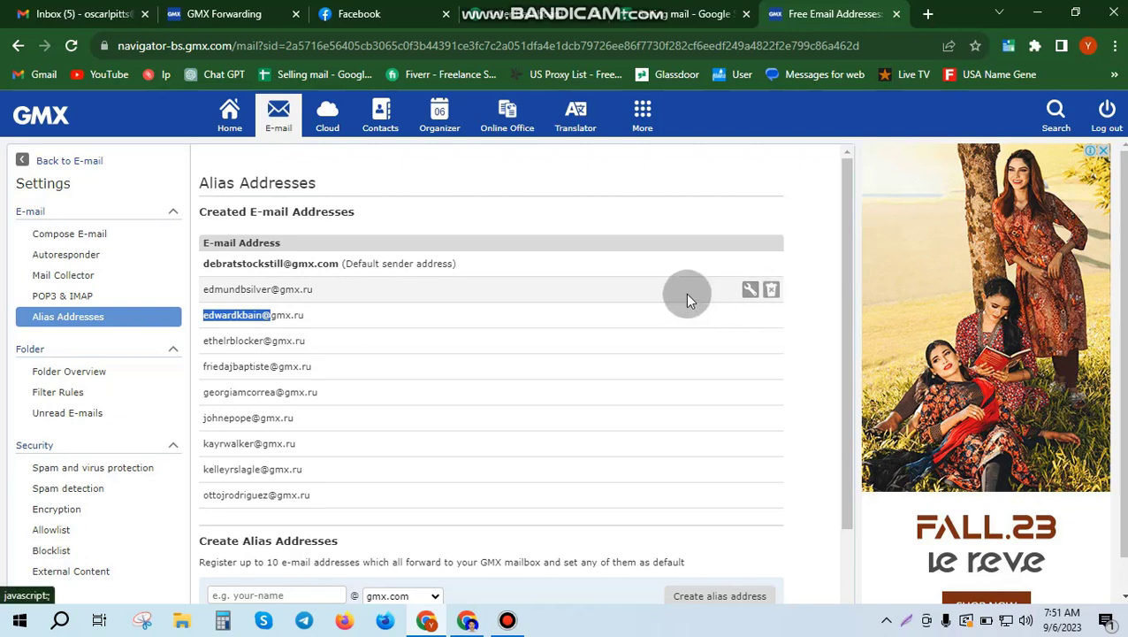
{"action": "left_click", "coordinate": [305, 318]}
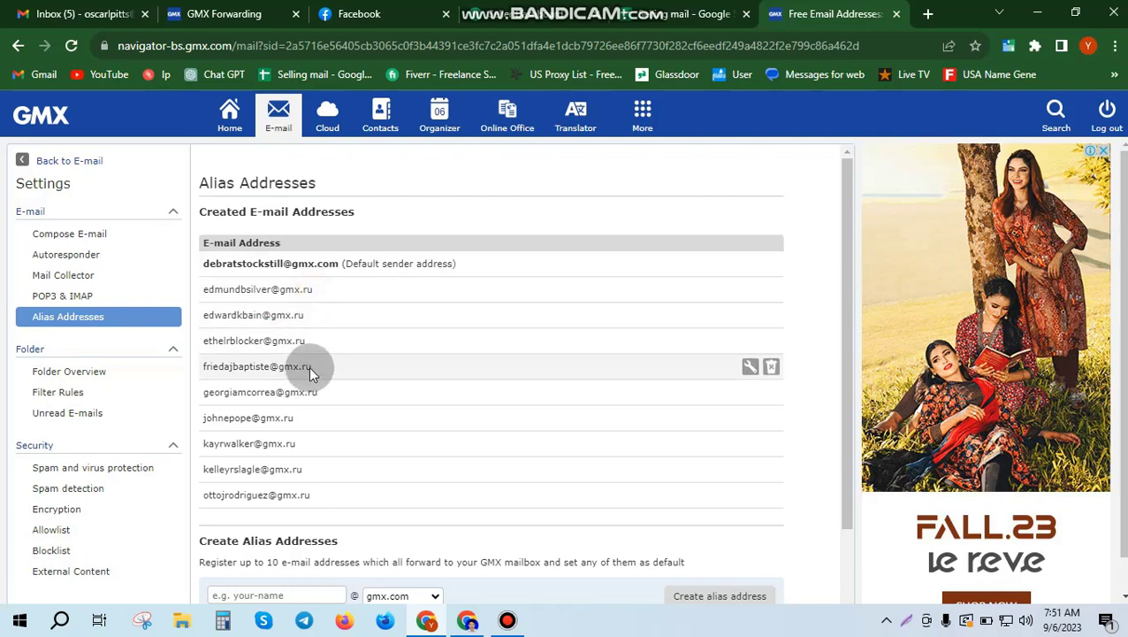
{"action": "left_click_drag", "start_coordinate": [270, 367], "coordinate": [230, 367]}
{"action": "left_click_drag", "start_coordinate": [181, 329], "coordinate": [307, 294]}
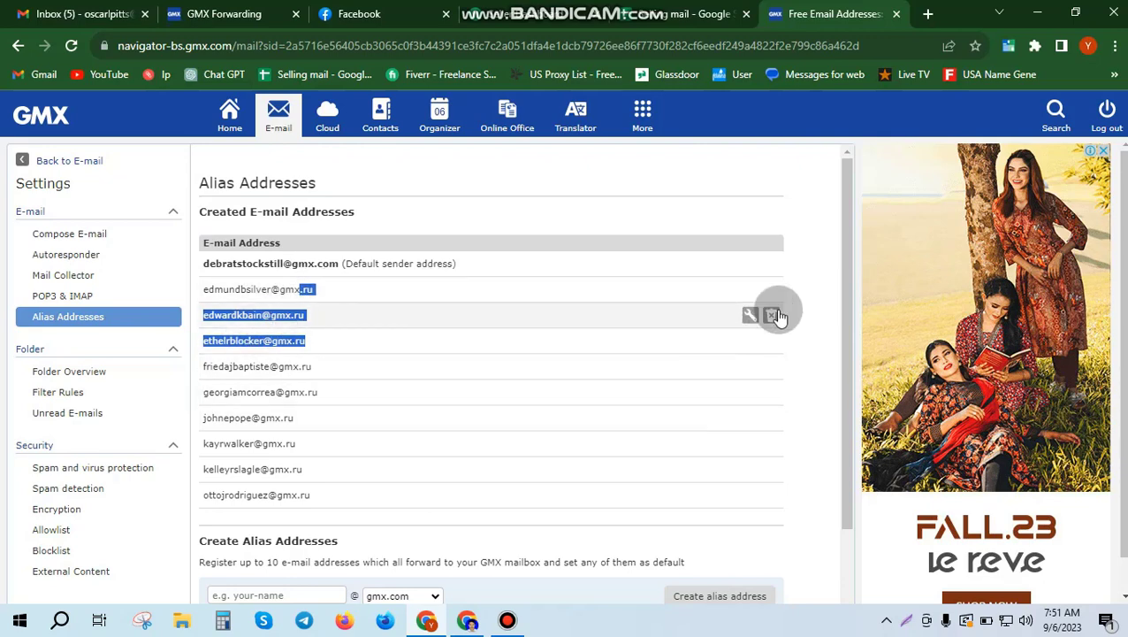
Delete the first four gmx.ru alias addresses under Created E-mail Addresses, confirming each deletion.
{"action": "left_click", "coordinate": [772, 295]}
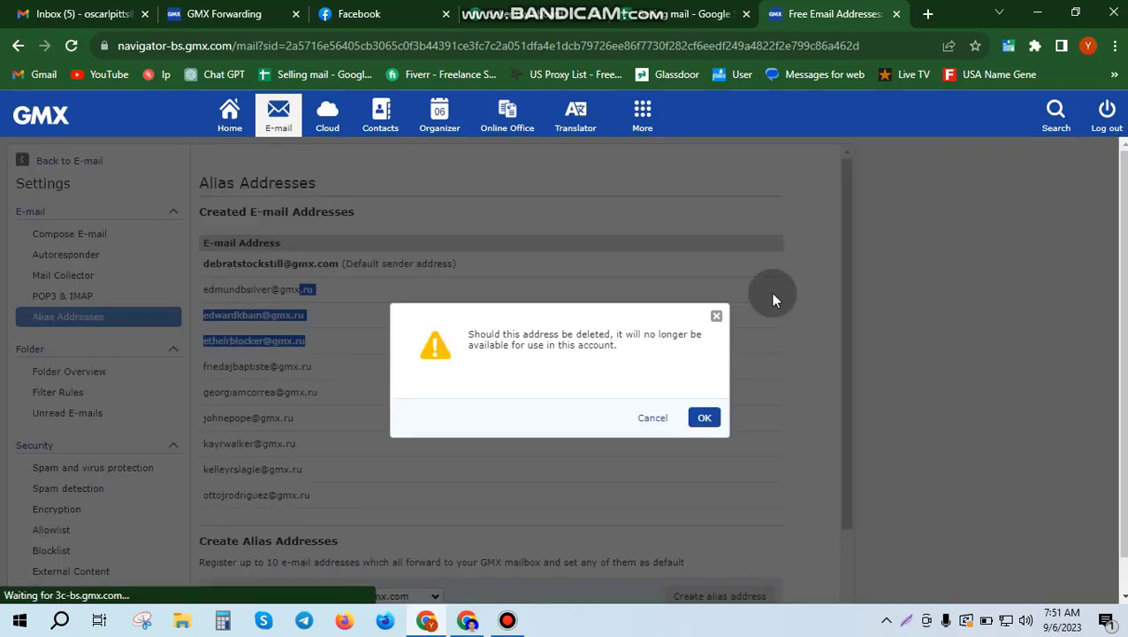
{"action": "left_click", "coordinate": [707, 418]}
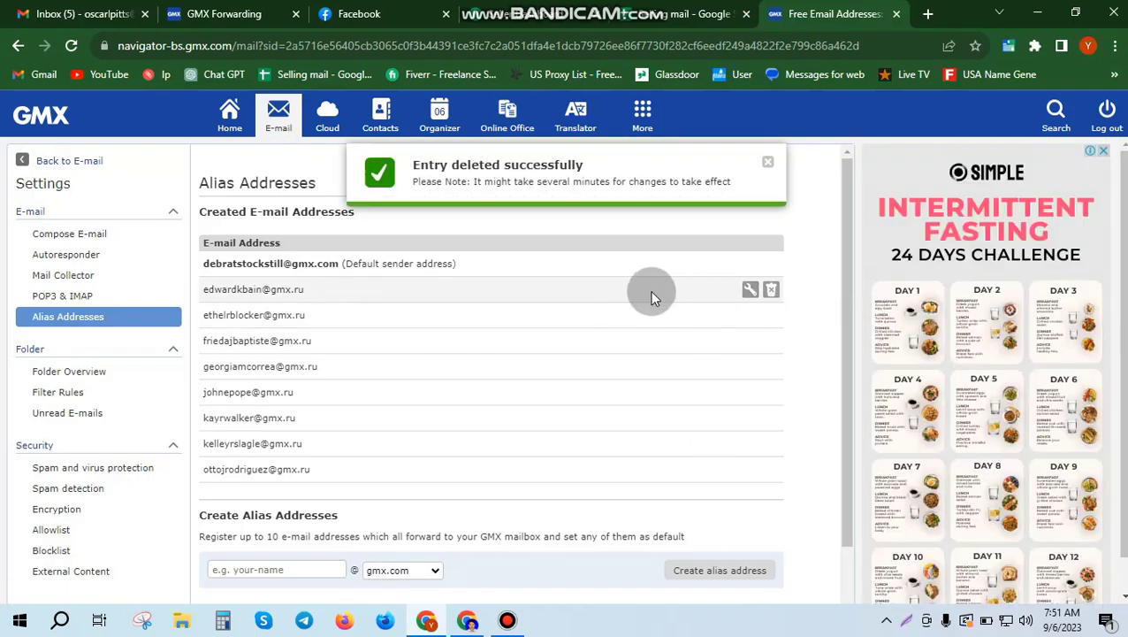
{"action": "left_click", "coordinate": [771, 292]}
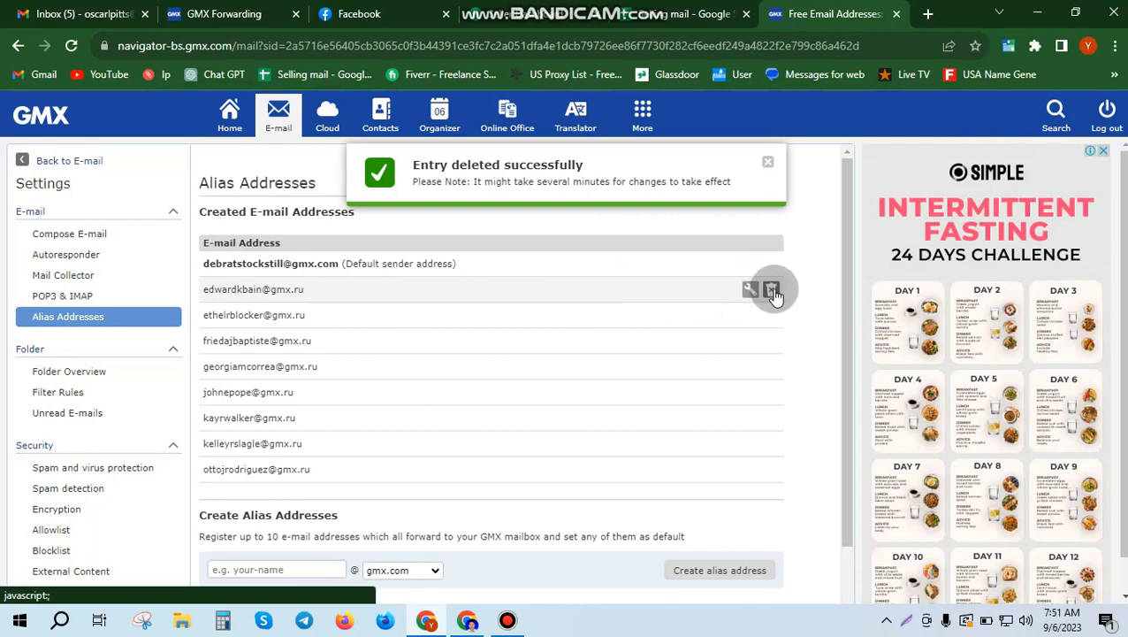
{"action": "left_click", "coordinate": [772, 290]}
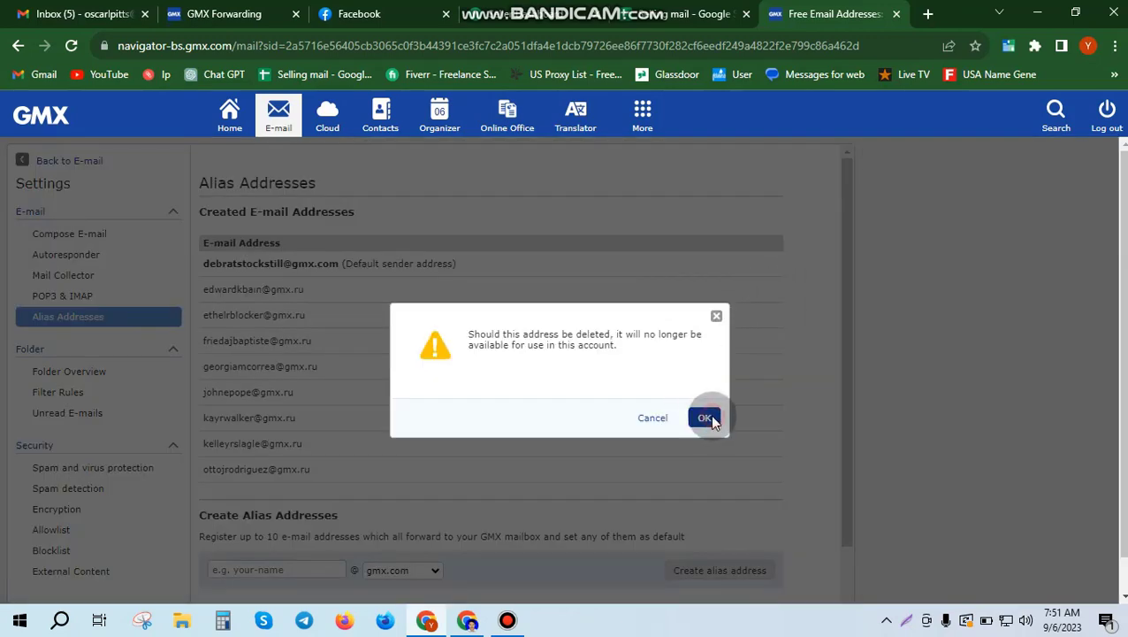
{"action": "left_click", "coordinate": [709, 414]}
{"action": "left_click", "coordinate": [768, 286]}
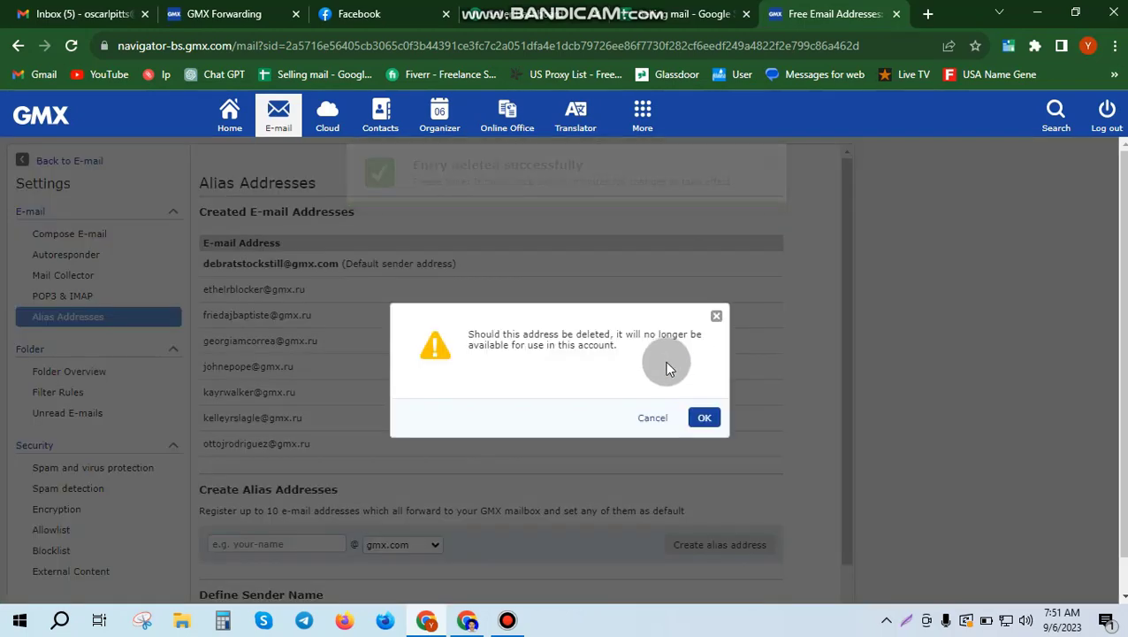
{"action": "left_click", "coordinate": [704, 417]}
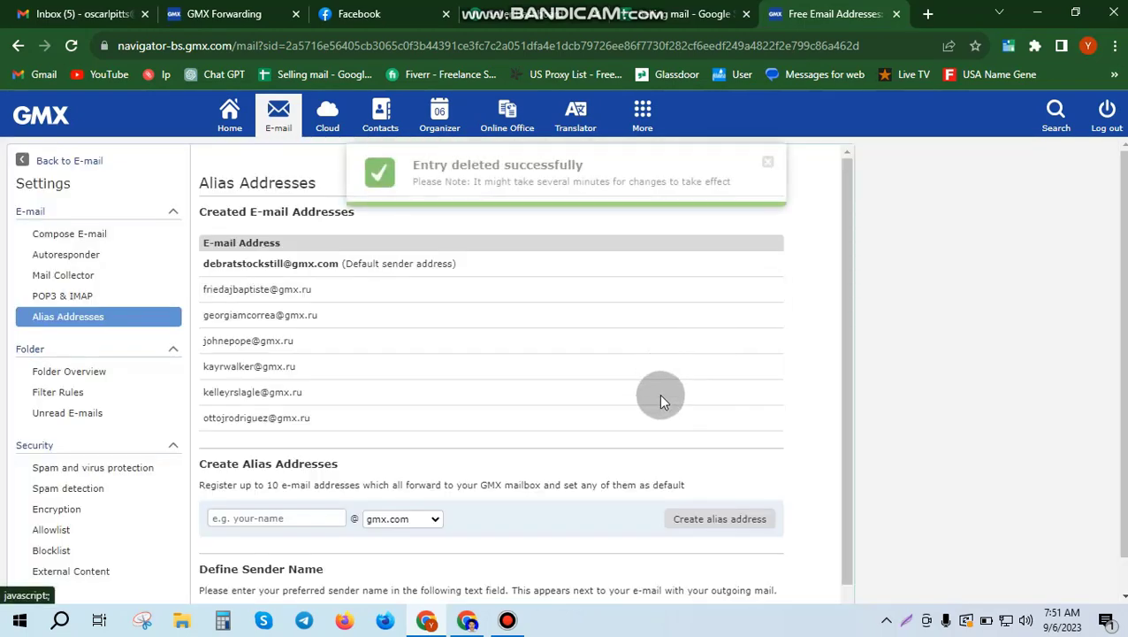
{"action": "left_click", "coordinate": [767, 289]}
{"action": "left_click", "coordinate": [701, 417]}
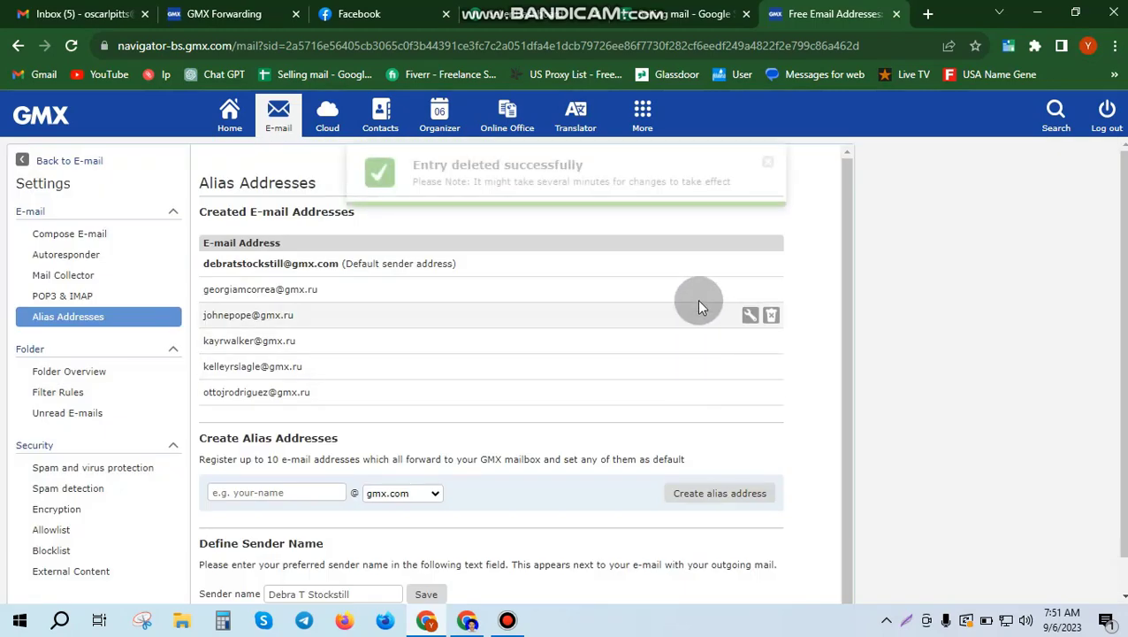
Delete the remaining five gmx.ru alias addresses one by one, keeping only the default sender address.
{"action": "left_click", "coordinate": [768, 289]}
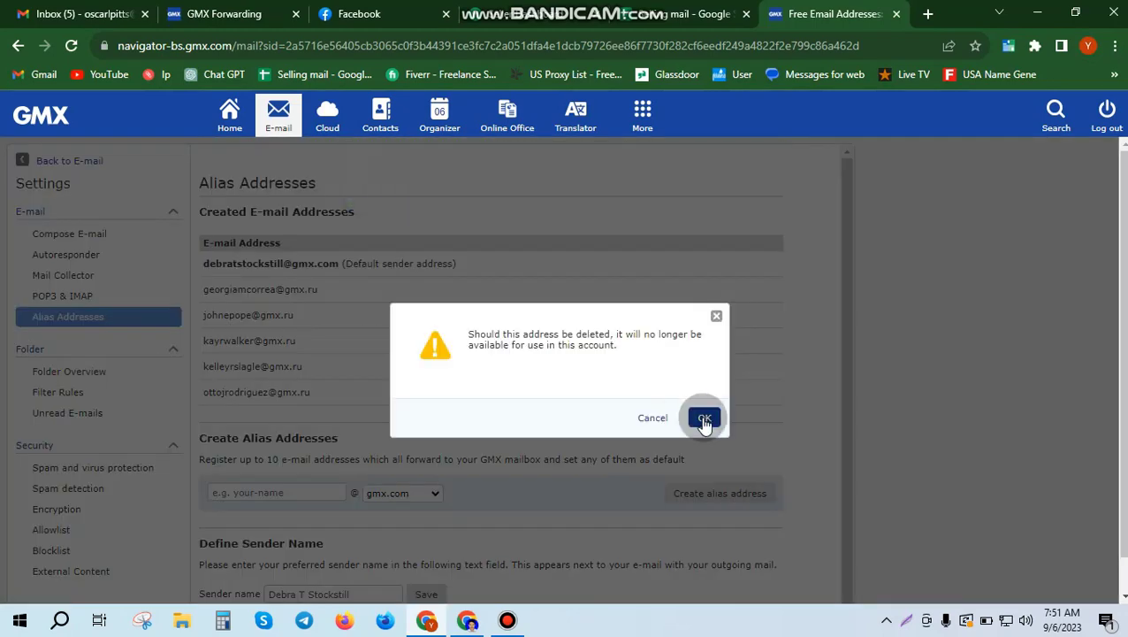
{"action": "left_click", "coordinate": [704, 416]}
{"action": "left_click", "coordinate": [769, 289]}
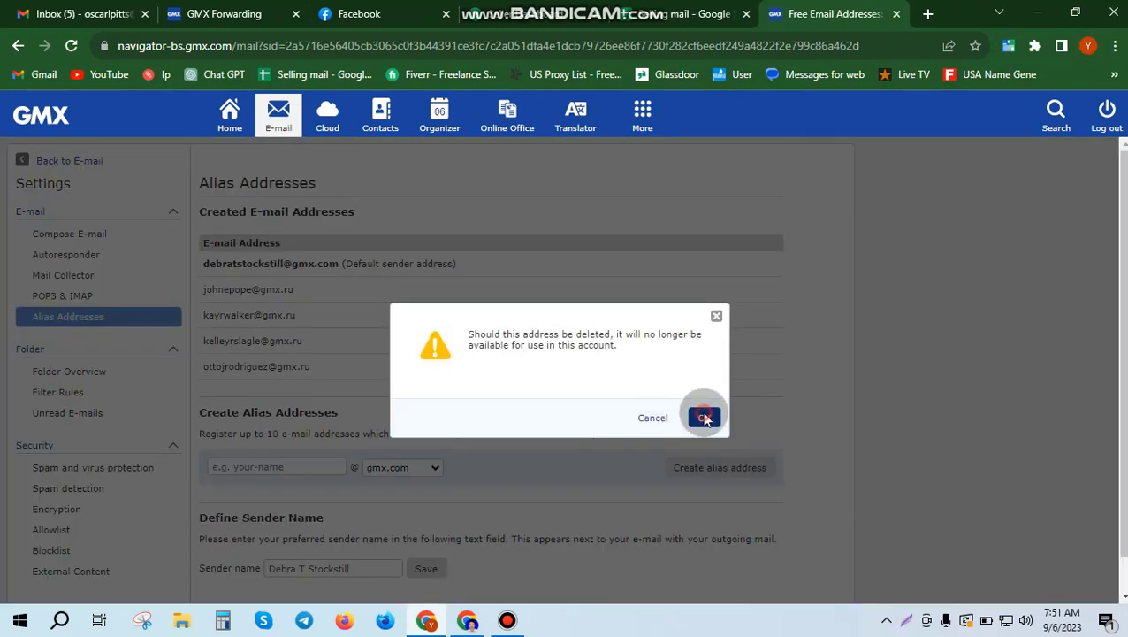
{"action": "left_click", "coordinate": [707, 416]}
{"action": "left_click", "coordinate": [705, 417]}
{"action": "left_click", "coordinate": [769, 289]}
{"action": "left_click", "coordinate": [704, 418]}
{"action": "left_click", "coordinate": [768, 289]}
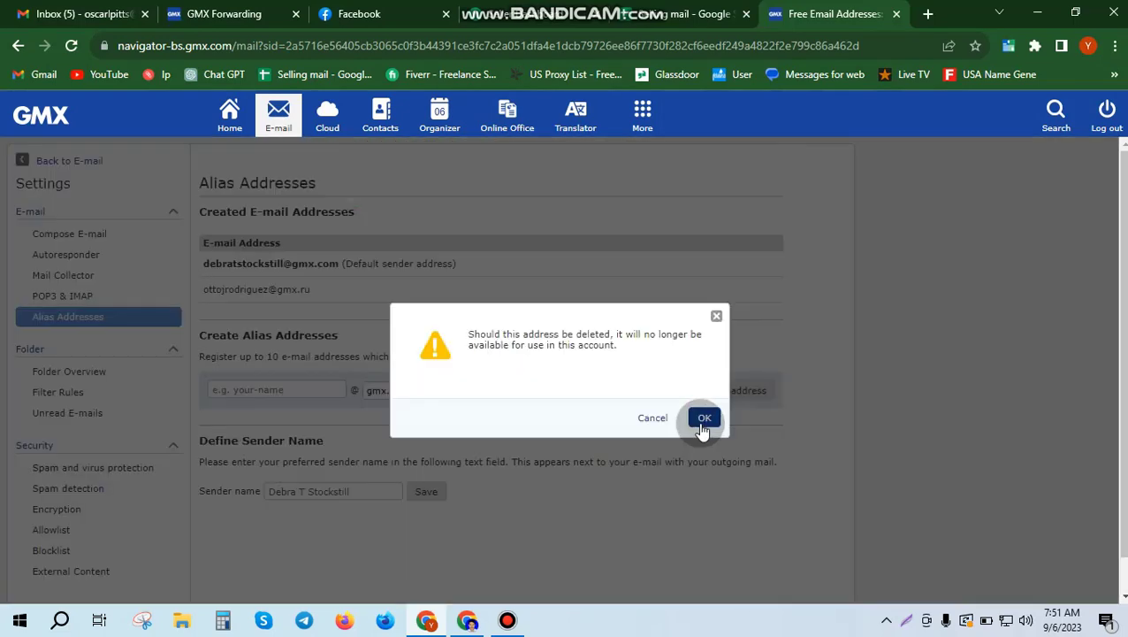
{"action": "left_click", "coordinate": [704, 419]}
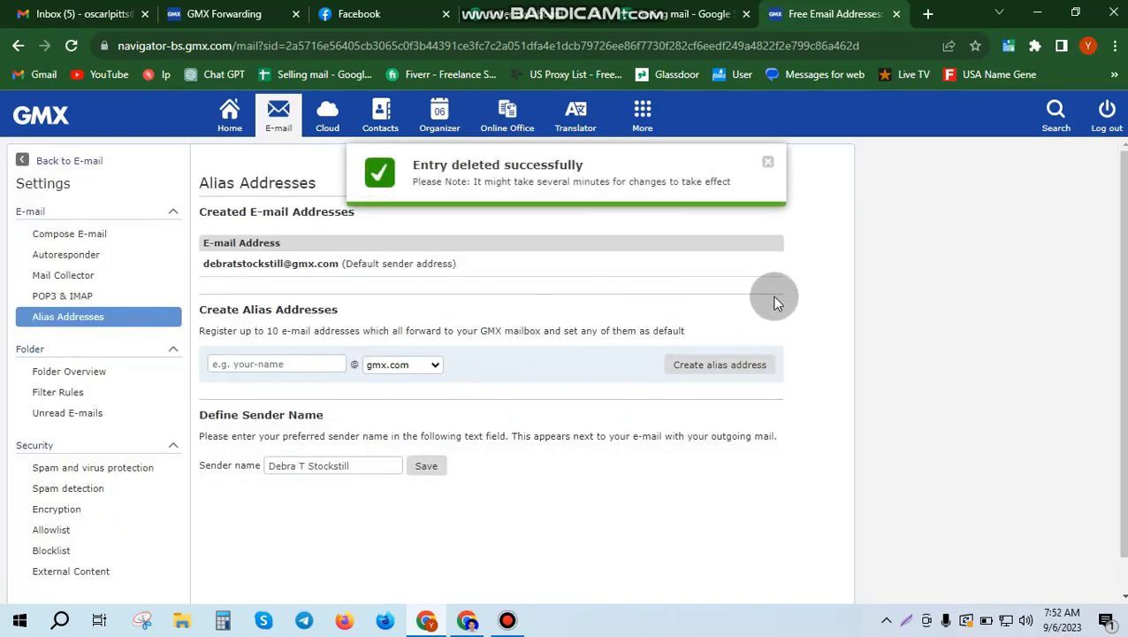
{"action": "mouse_move", "coordinate": [806, 283]}
{"action": "left_mouse_down"}
{"action": "mouse_move", "coordinate": [794, 375]}
{"action": "mouse_move", "coordinate": [794, 295]}
{"action": "left_mouse_up"}
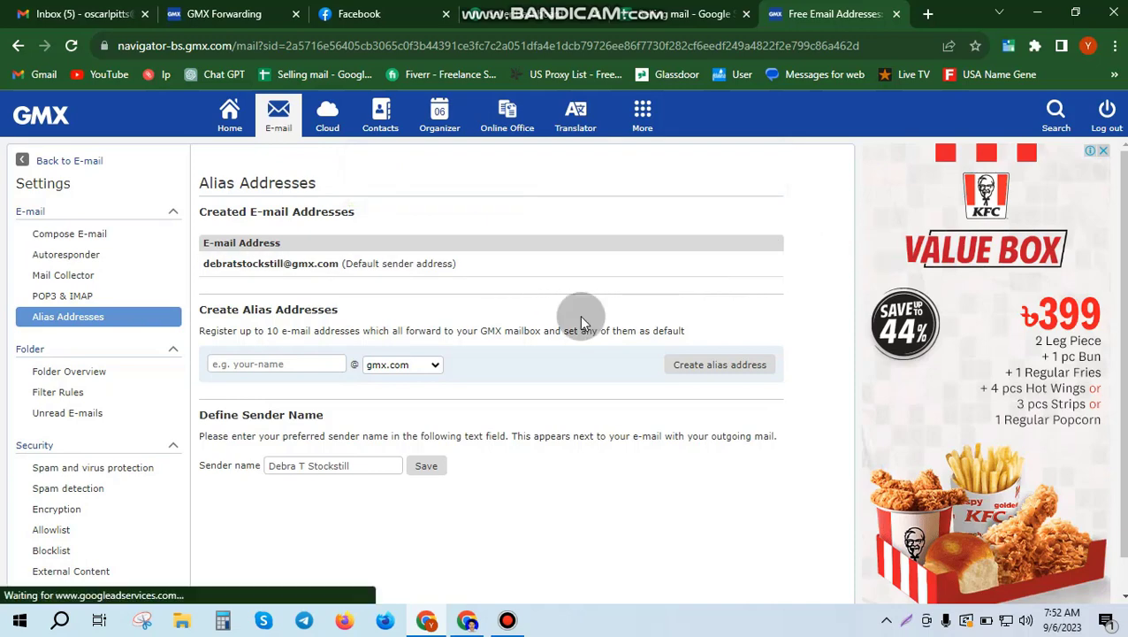
{"action": "left_click", "coordinate": [698, 11]}
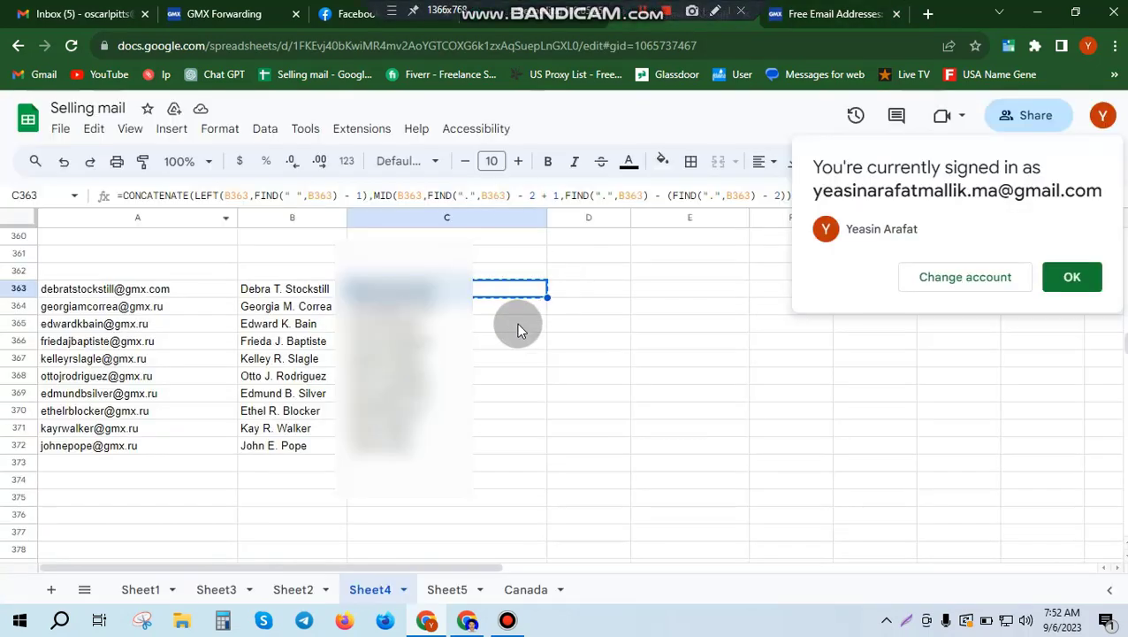
{"action": "left_click_drag", "start_coordinate": [157, 308], "coordinate": [143, 437]}
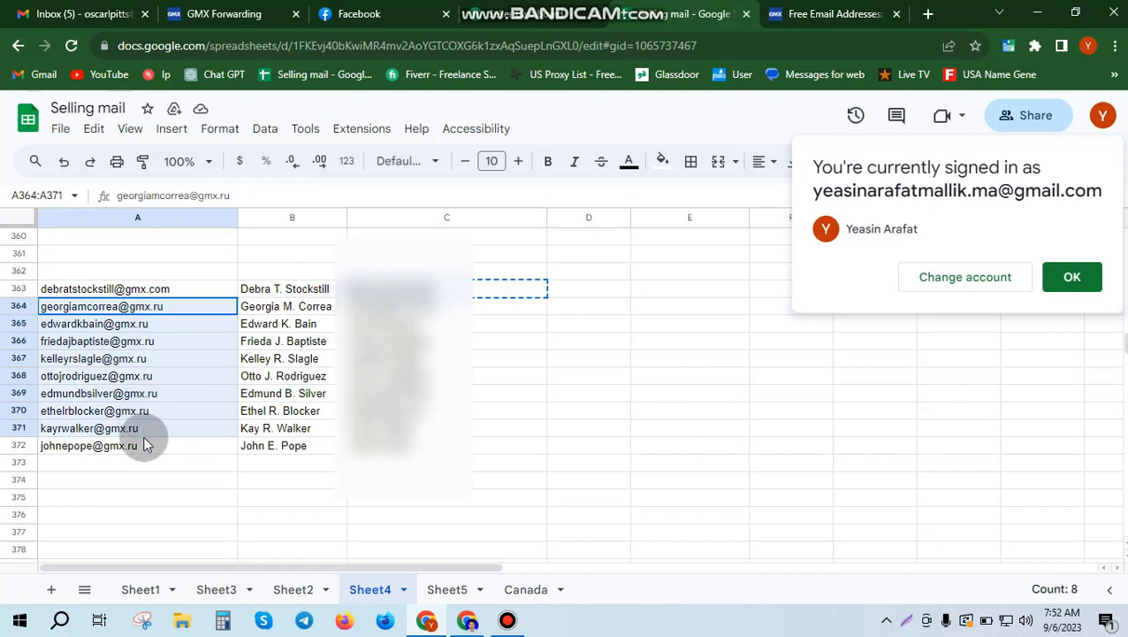
{"action": "double_click", "coordinate": [174, 310]}
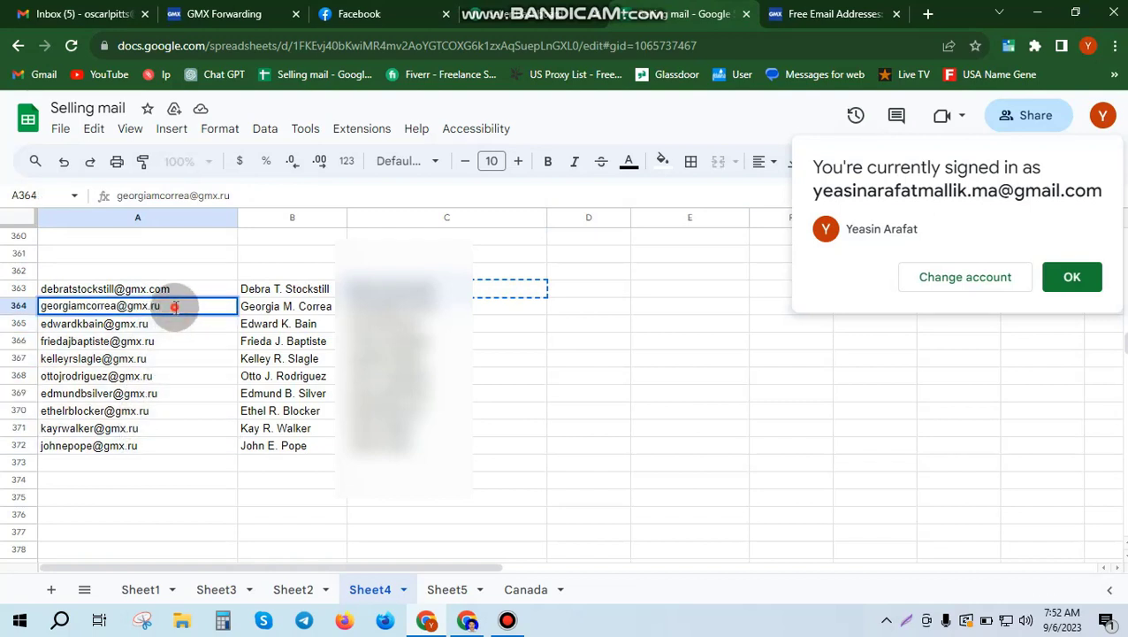
{"action": "left_click_drag", "start_coordinate": [169, 307], "coordinate": [116, 309]}
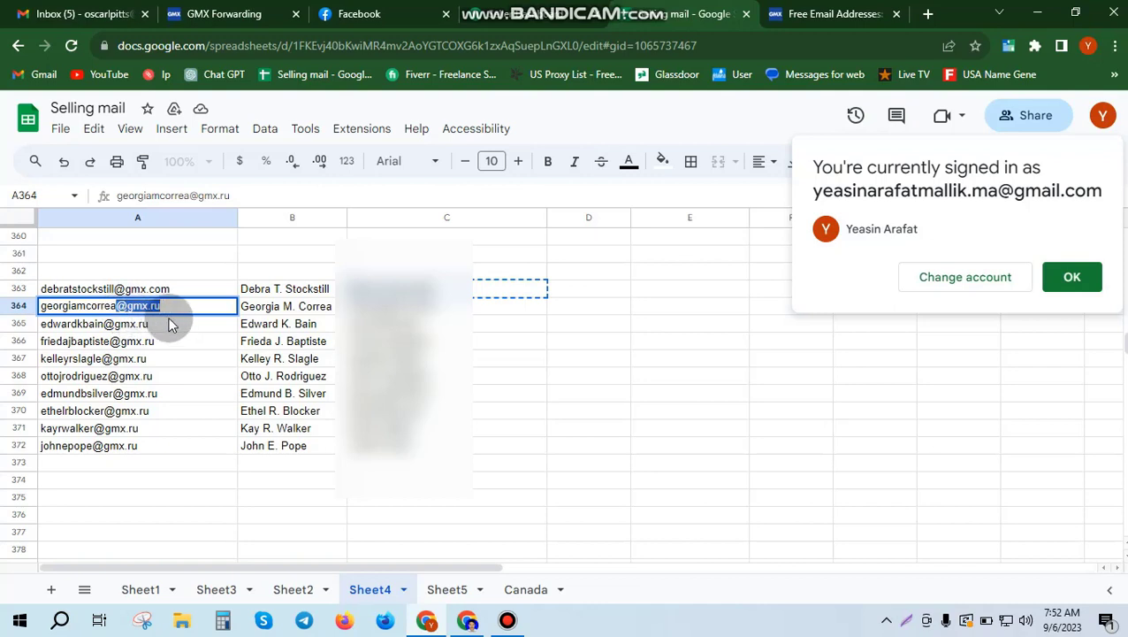
{"action": "key", "text": "BackSpace"}
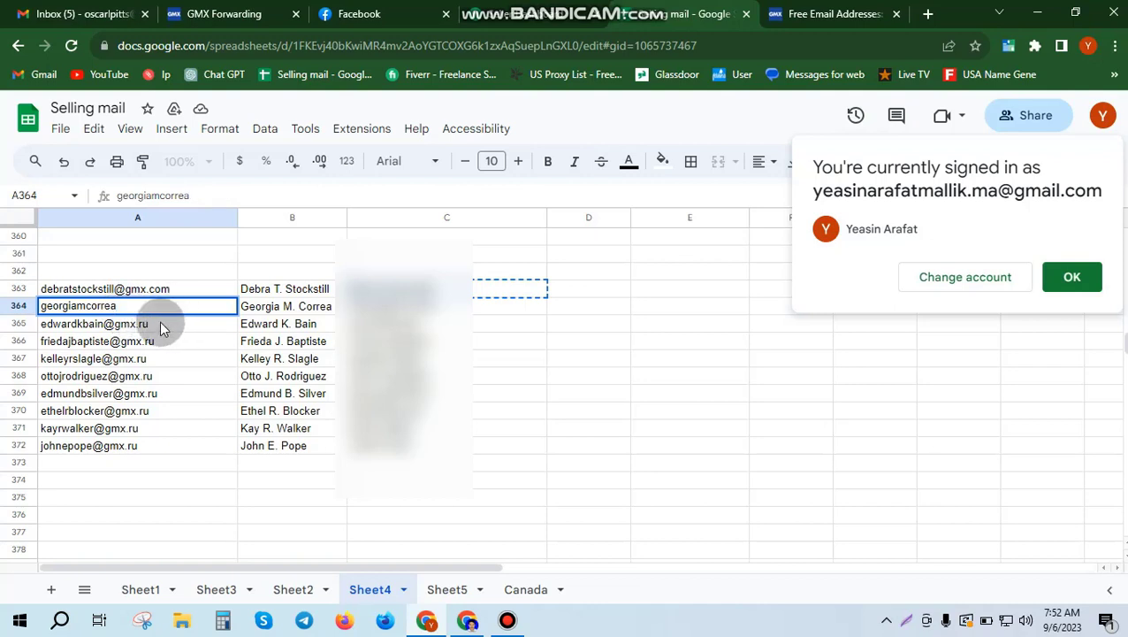
{"action": "double_click", "coordinate": [161, 326]}
{"action": "left_click_drag", "start_coordinate": [147, 324], "coordinate": [113, 324]}
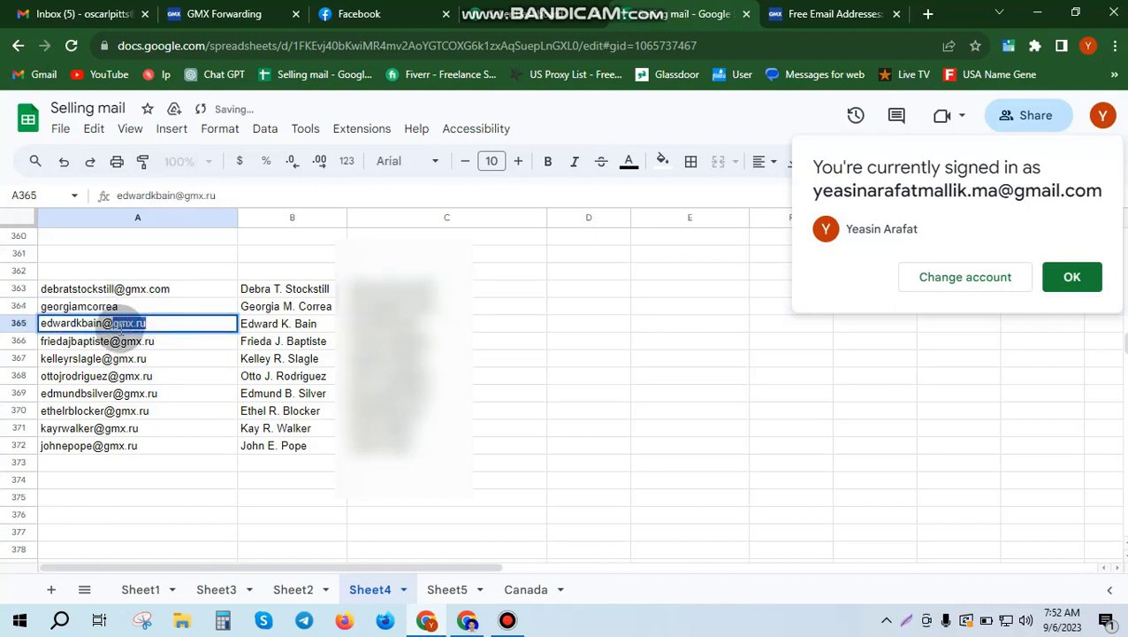
{"action": "key", "text": "BackSpace"}
{"action": "key", "text": "BackSpace"}
{"action": "double_click", "coordinate": [161, 341]}
{"action": "key", "text": "BackSpace"}
{"action": "key", "text": "BackSpace"}
{"action": "double_click", "coordinate": [159, 359]}
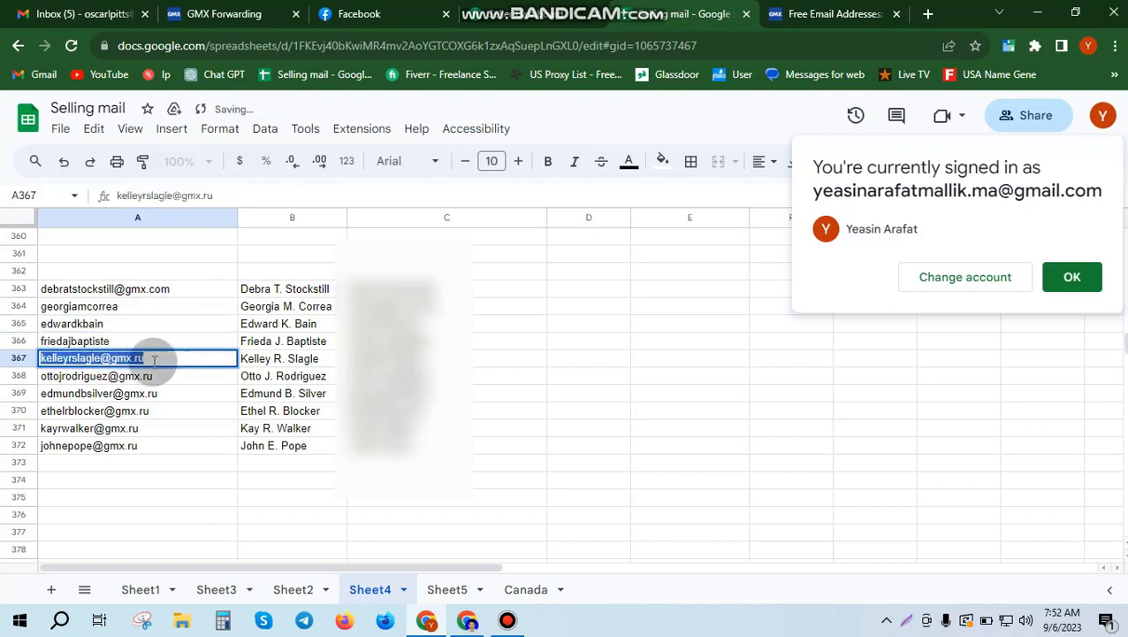
{"action": "key", "text": "BackSpace"}
{"action": "key", "text": "BackSpace"}
{"action": "double_click", "coordinate": [160, 377]}
{"action": "key", "text": "BackSpace"}
{"action": "key", "text": "BackSpace"}
{"action": "double_click", "coordinate": [159, 394]}
{"action": "key", "text": "BackSpace"}
{"action": "key", "text": "BackSpace"}
{"action": "double_click", "coordinate": [170, 411]}
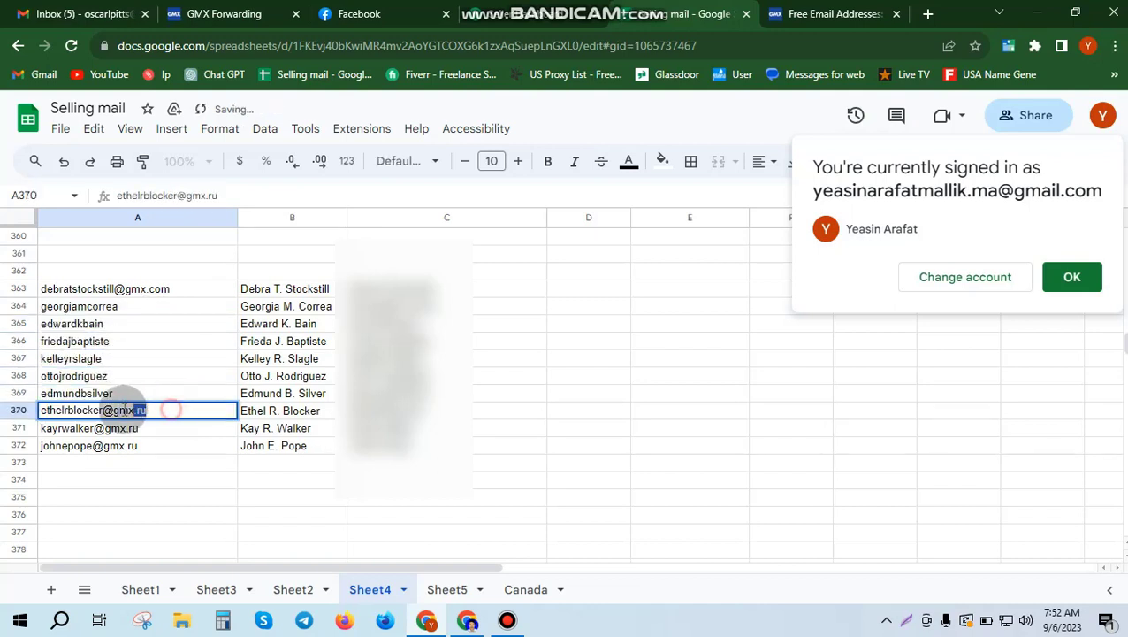
{"action": "key", "text": "BackSpace"}
{"action": "key", "text": "BackSpace"}
{"action": "double_click", "coordinate": [159, 428]}
{"action": "left_click_drag", "start_coordinate": [127, 405], "coordinate": [97, 448]}
{"action": "key", "text": "BackSpace"}
{"action": "key", "text": "BackSpace"}
{"action": "double_click", "coordinate": [159, 446]}
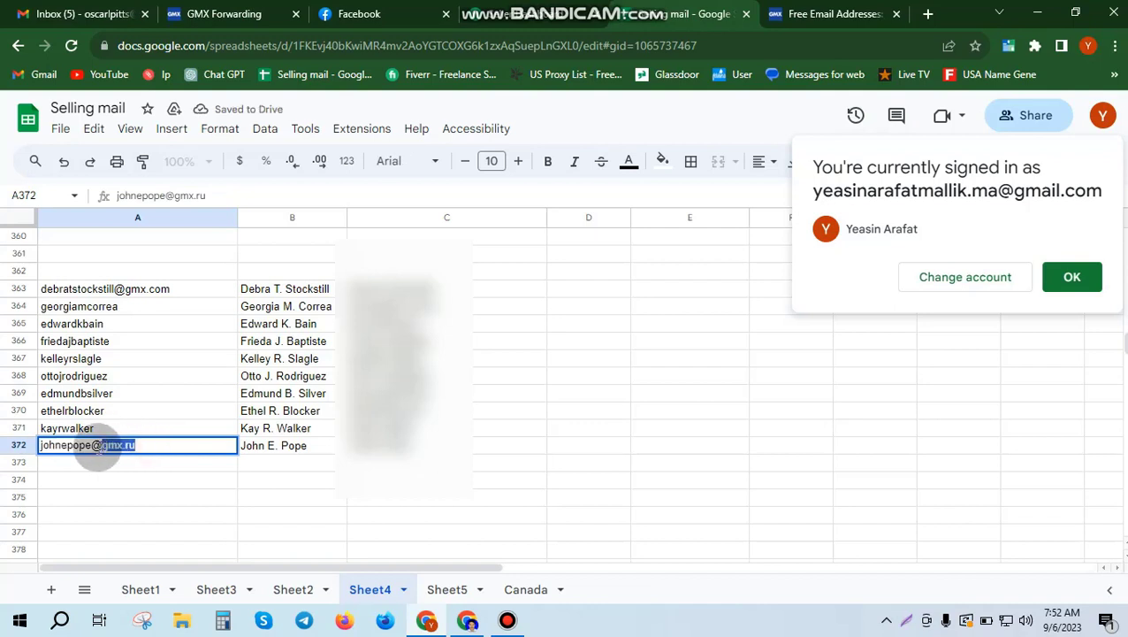
{"action": "key", "text": "BackSpace"}
{"action": "key", "text": "BackSpace"}
{"action": "left_click", "coordinate": [270, 445]}
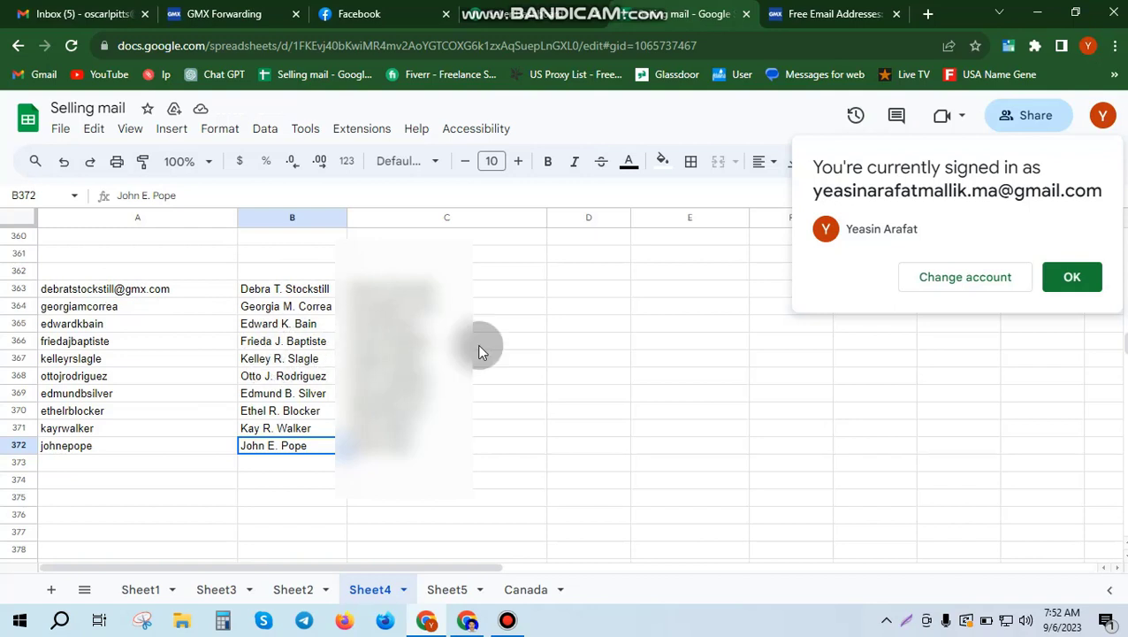
Copy the usernames in cells A365 to A368 to the clipboard one at a time.
{"action": "left_click", "coordinate": [122, 308]}
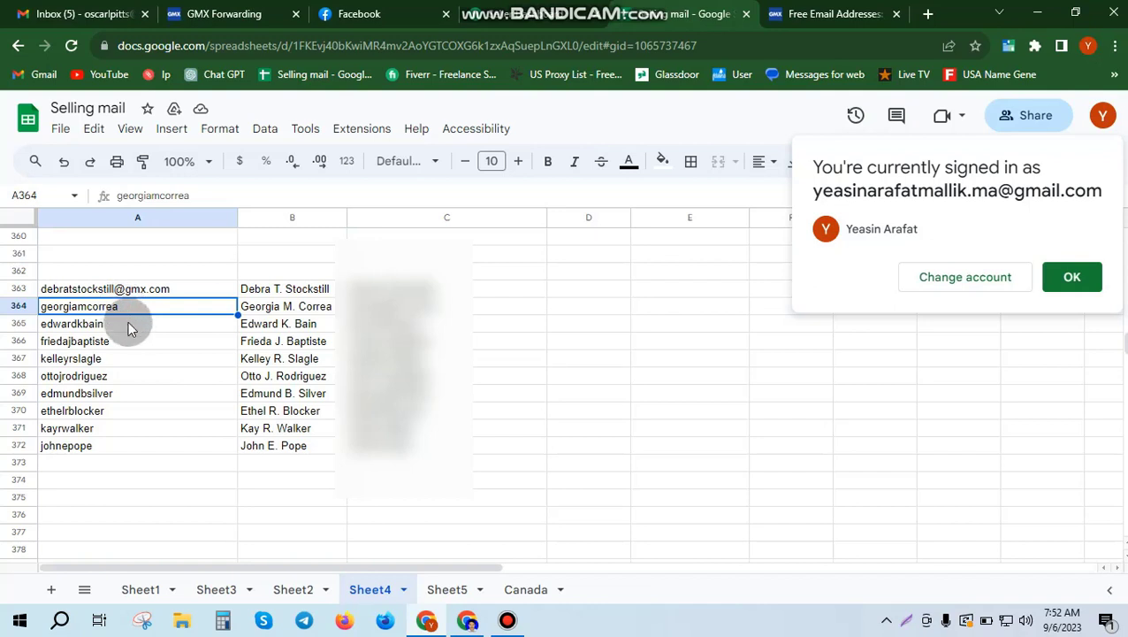
{"action": "left_click", "coordinate": [124, 329]}
{"action": "key", "text": "ctrl+c"}
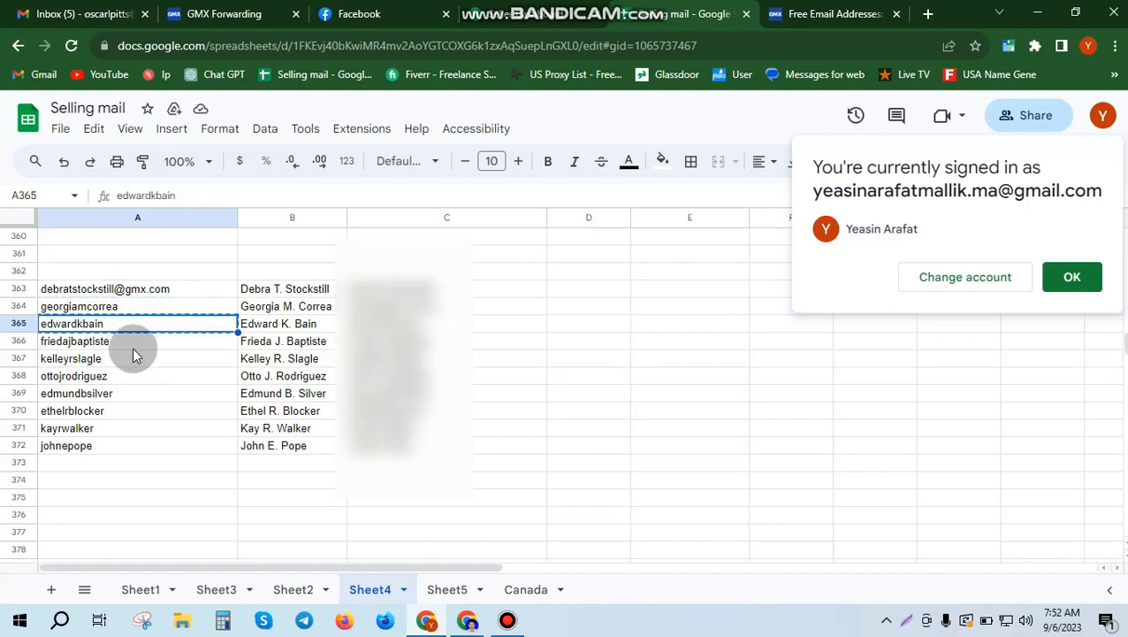
{"action": "left_click", "coordinate": [134, 350]}
{"action": "key", "text": "ctrl+c"}
{"action": "left_click", "coordinate": [135, 356]}
{"action": "key", "text": "ctrl+c"}
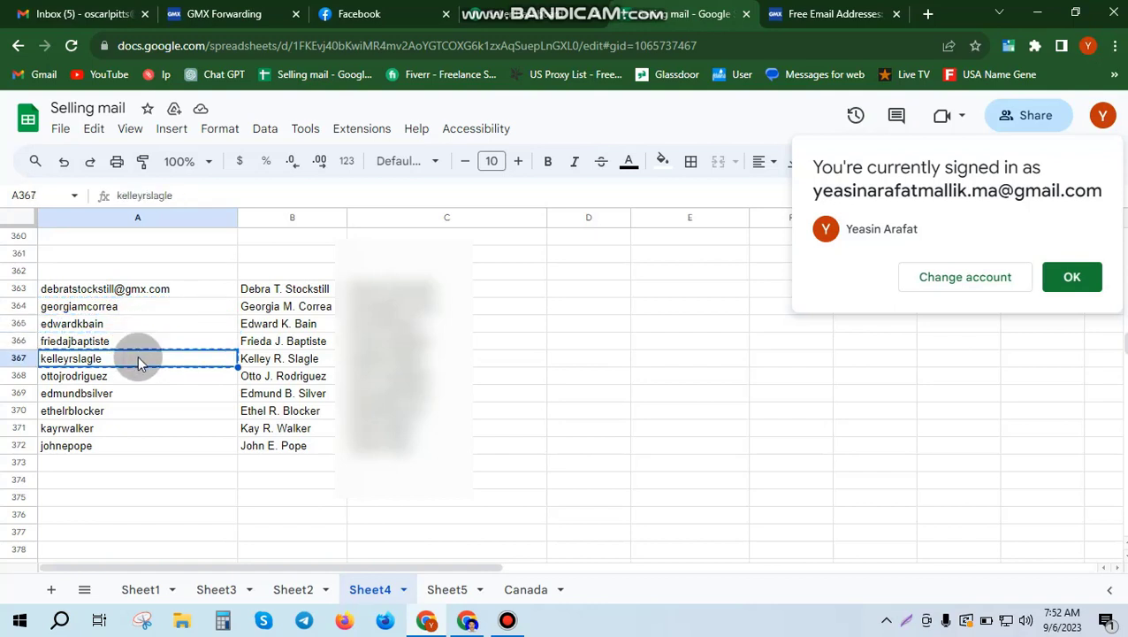
{"action": "left_click", "coordinate": [138, 380]}
{"action": "key", "text": "ctrl+c"}
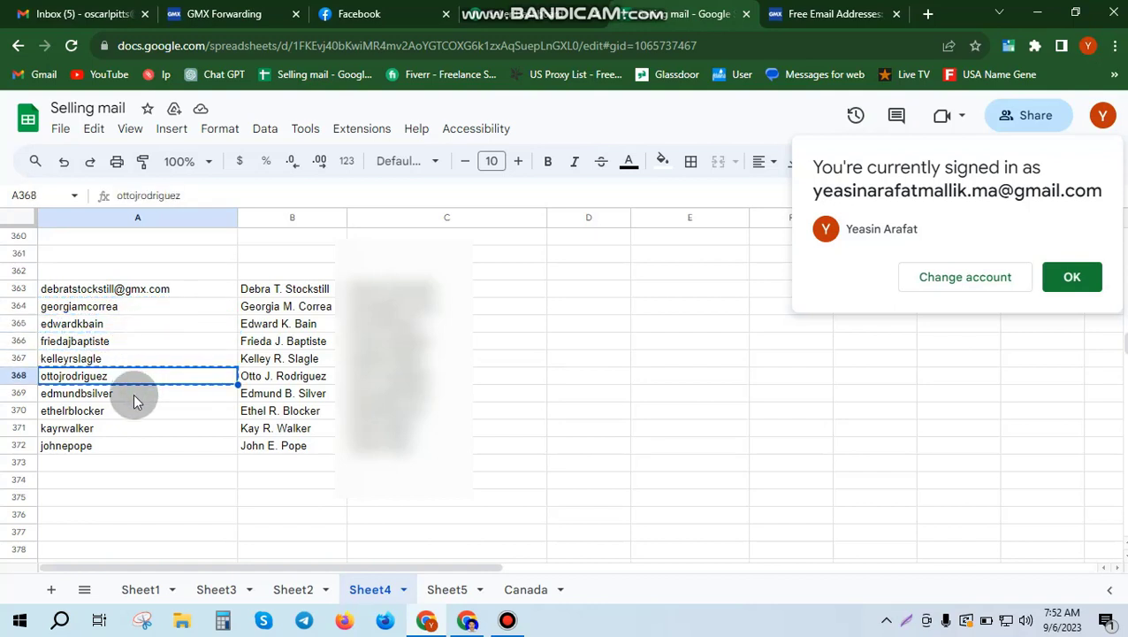
Copy the usernames in cells A369 to A372 to the clipboard one at a time.
{"action": "left_click", "coordinate": [134, 394]}
{"action": "key", "text": "ctrl+c"}
{"action": "left_click", "coordinate": [129, 412]}
{"action": "key", "text": "ctrl+c"}
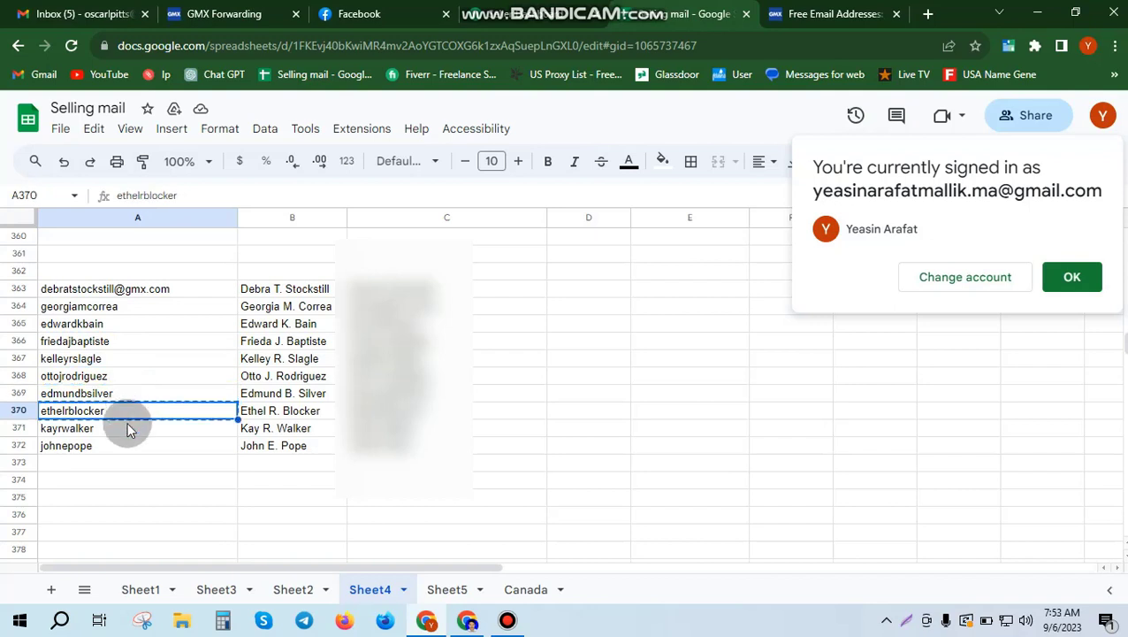
{"action": "left_click", "coordinate": [128, 429]}
{"action": "key", "text": "ctrl+c"}
{"action": "left_click", "coordinate": [126, 446]}
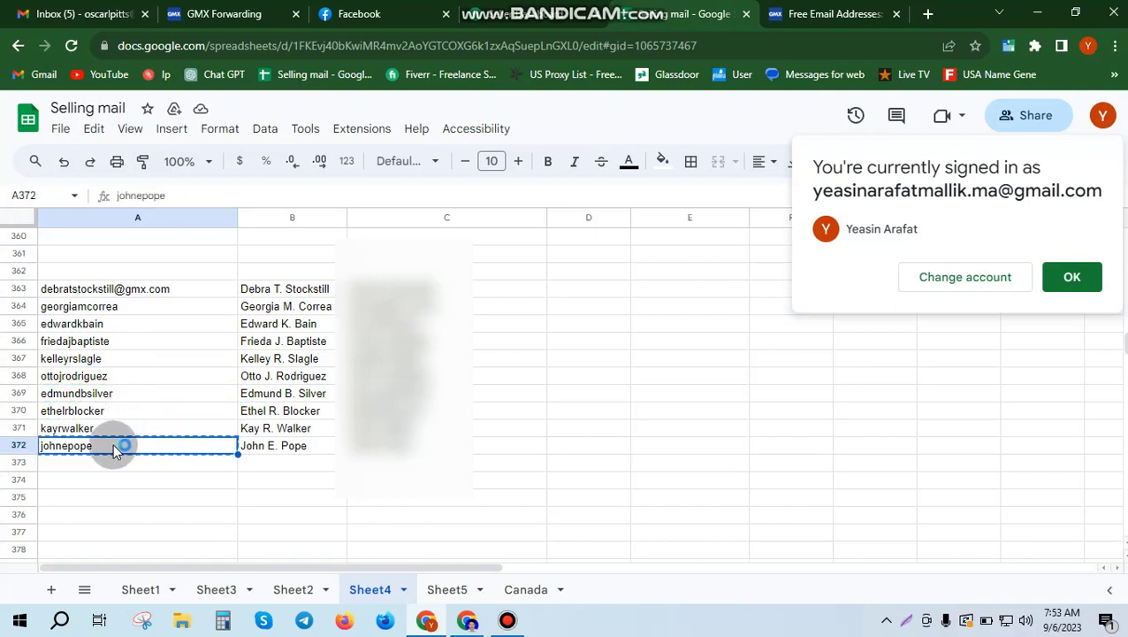
{"action": "left_click", "coordinate": [27, 343]}
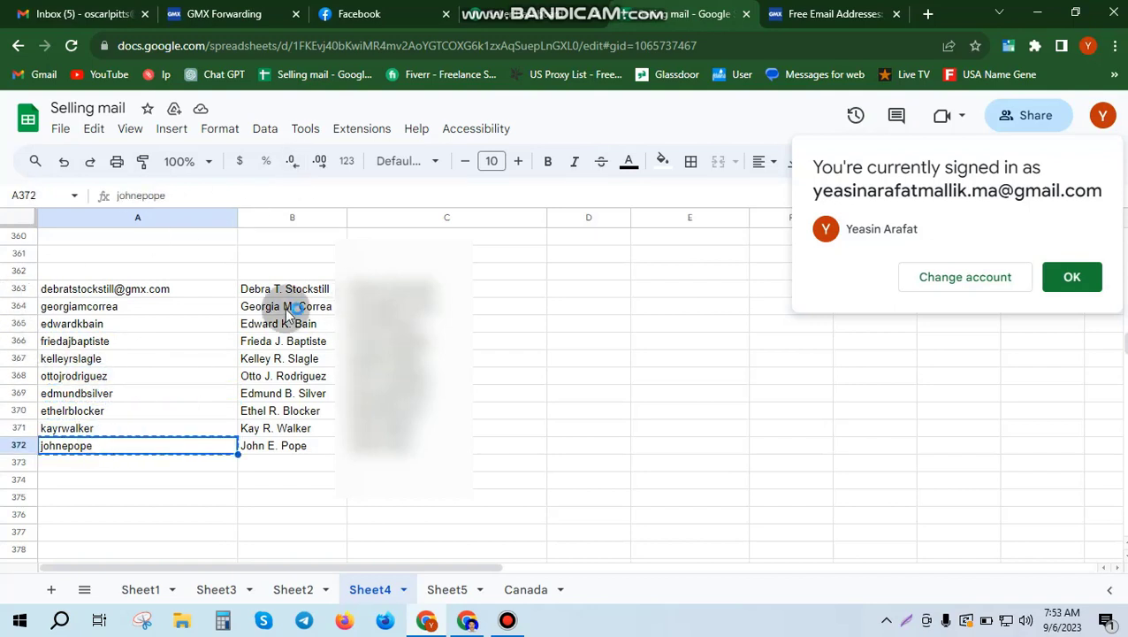
Switch to the GMX alias address settings and choose gmx.tw as the domain for new aliases.
{"action": "left_click", "coordinate": [836, 13]}
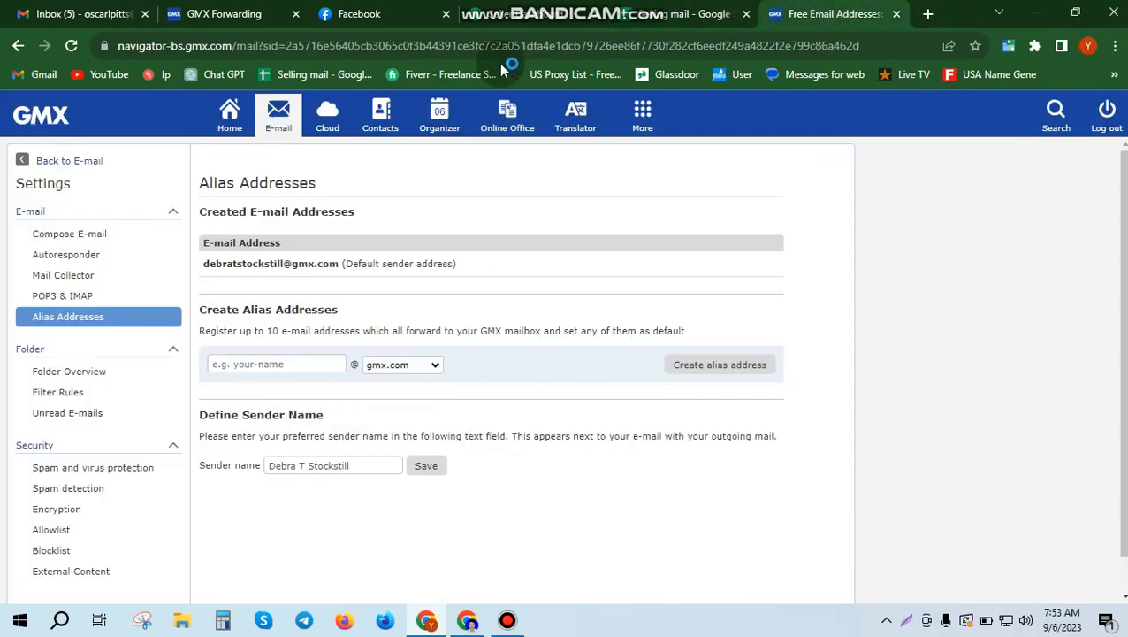
{"action": "left_click", "coordinate": [396, 366]}
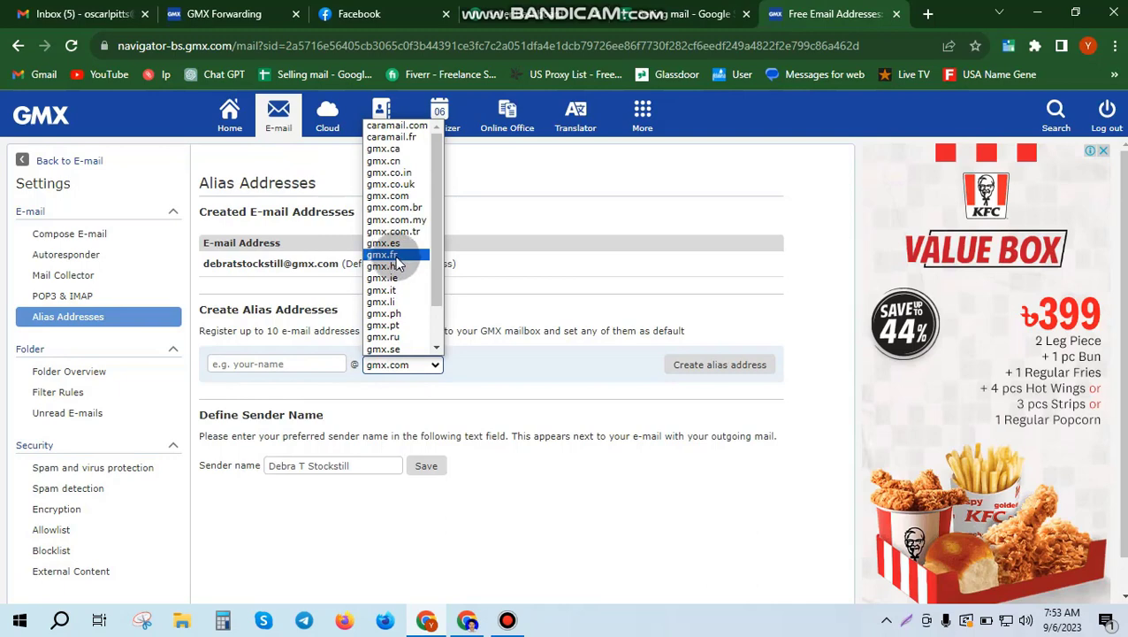
{"action": "left_click", "coordinate": [672, 13]}
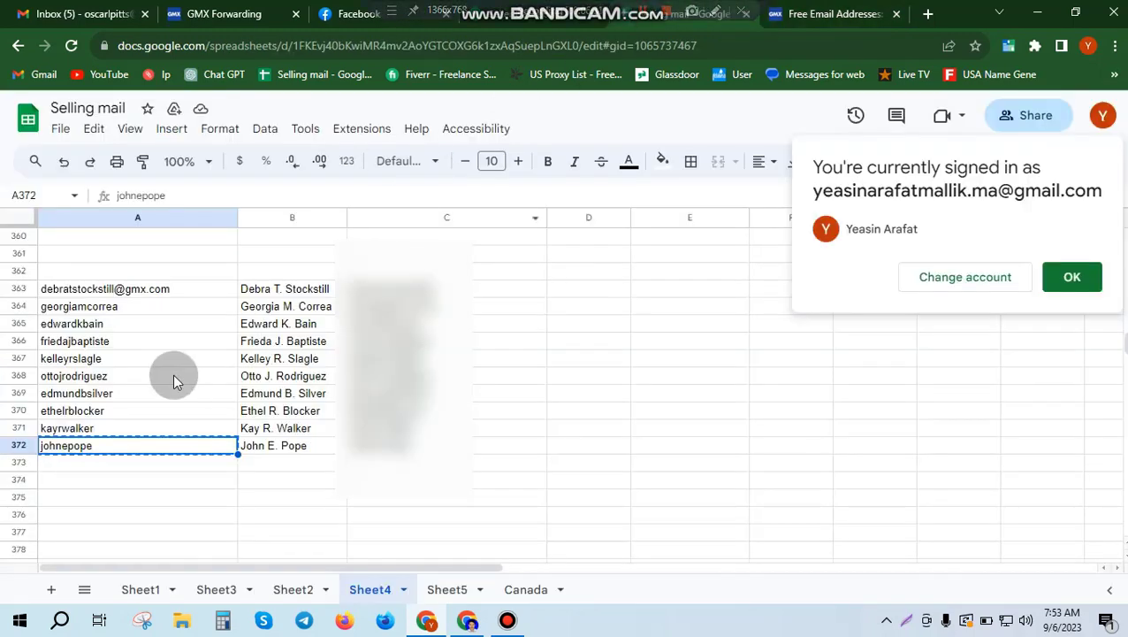
{"action": "scroll", "coordinate": [151, 340], "scroll_direction": "up", "scroll_amount": 1}
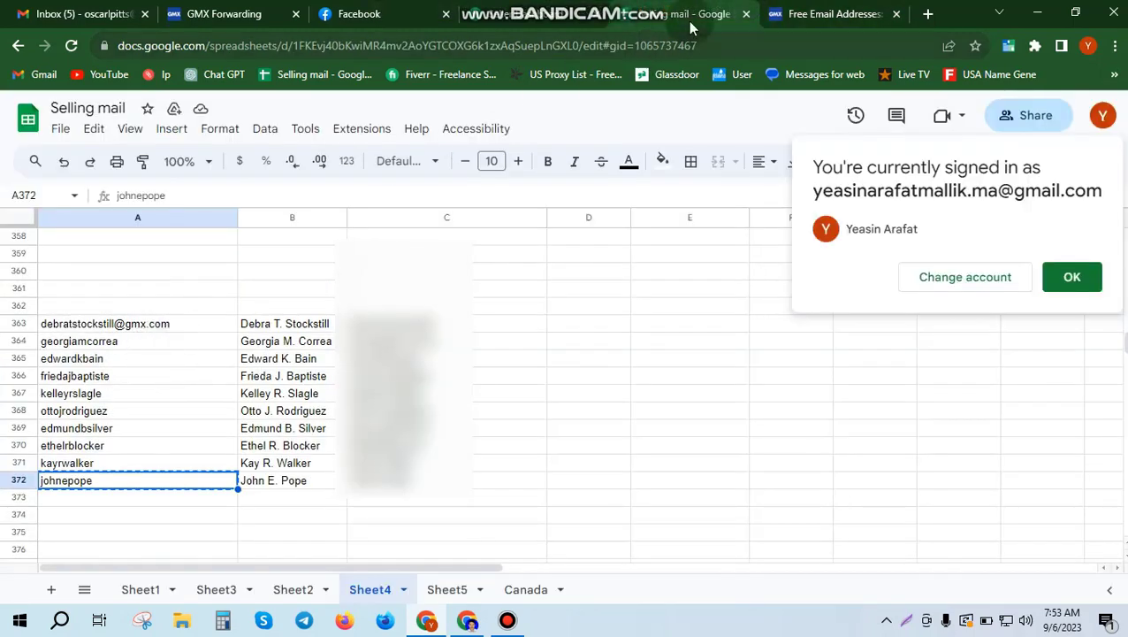
{"action": "left_click", "coordinate": [831, 14]}
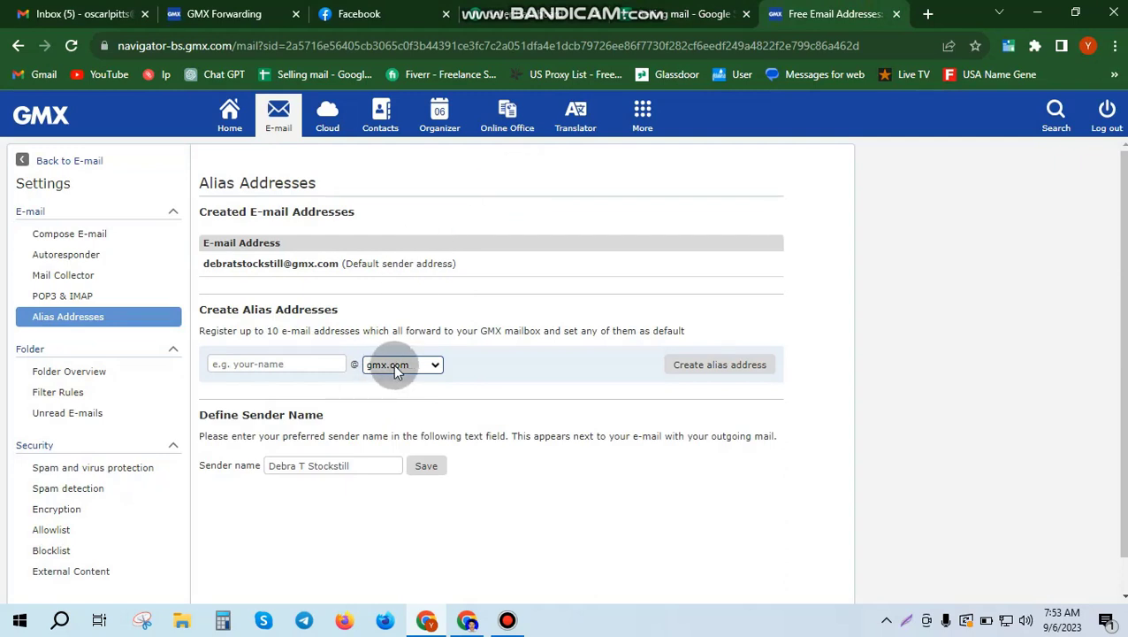
{"action": "left_click", "coordinate": [395, 367]}
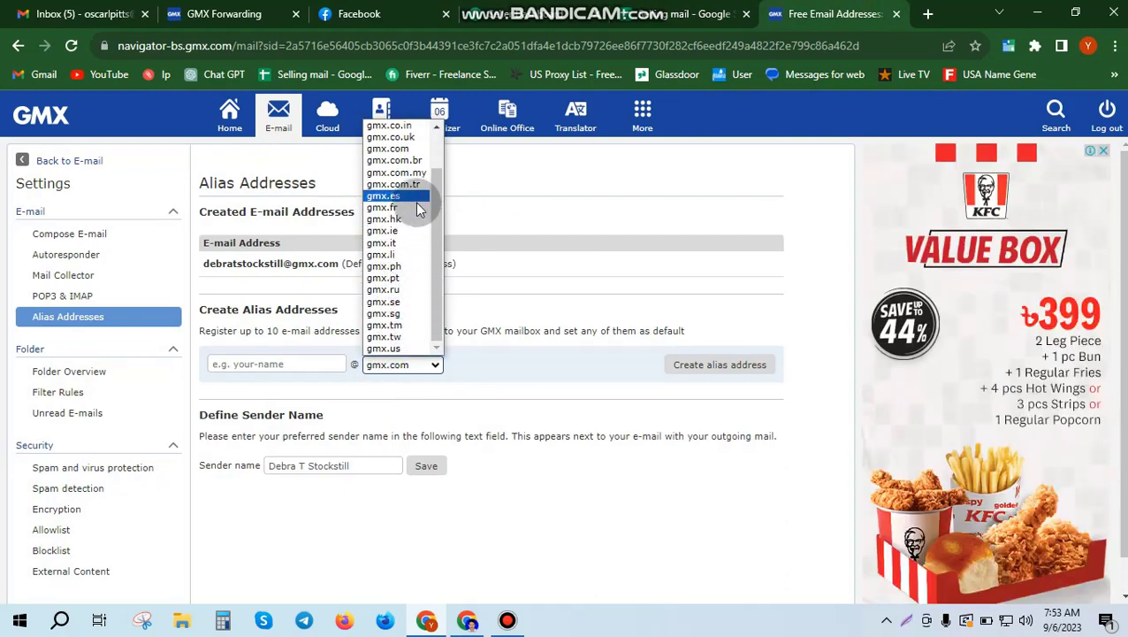
{"action": "left_click", "coordinate": [396, 337]}
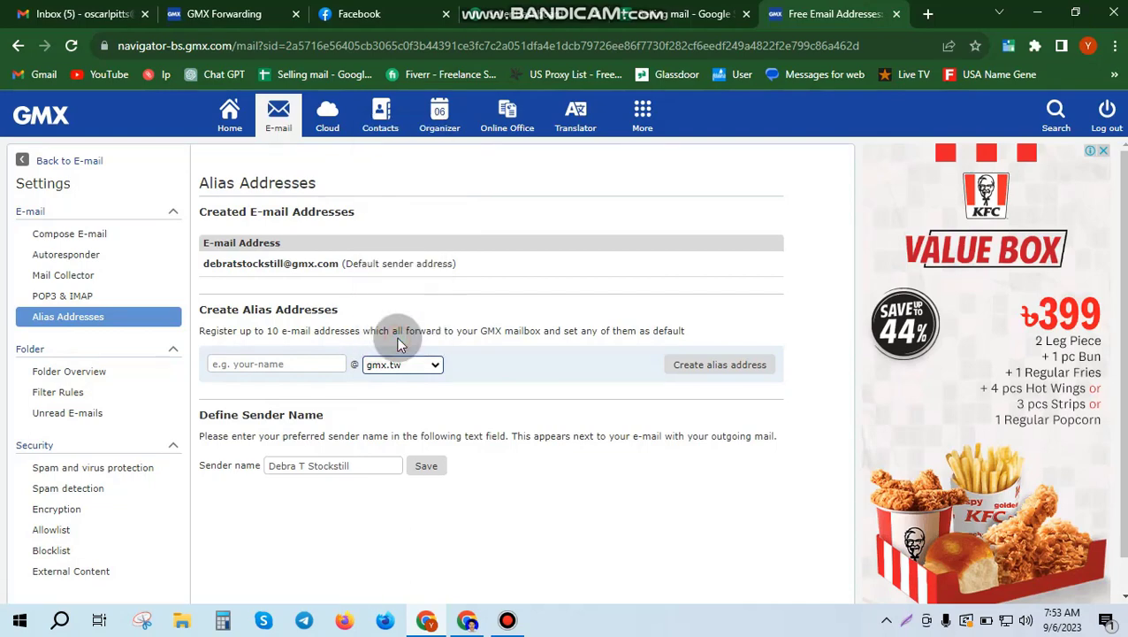
Create a gmx.tw alias address from the copied username of cell A372.
{"action": "left_click", "coordinate": [262, 363]}
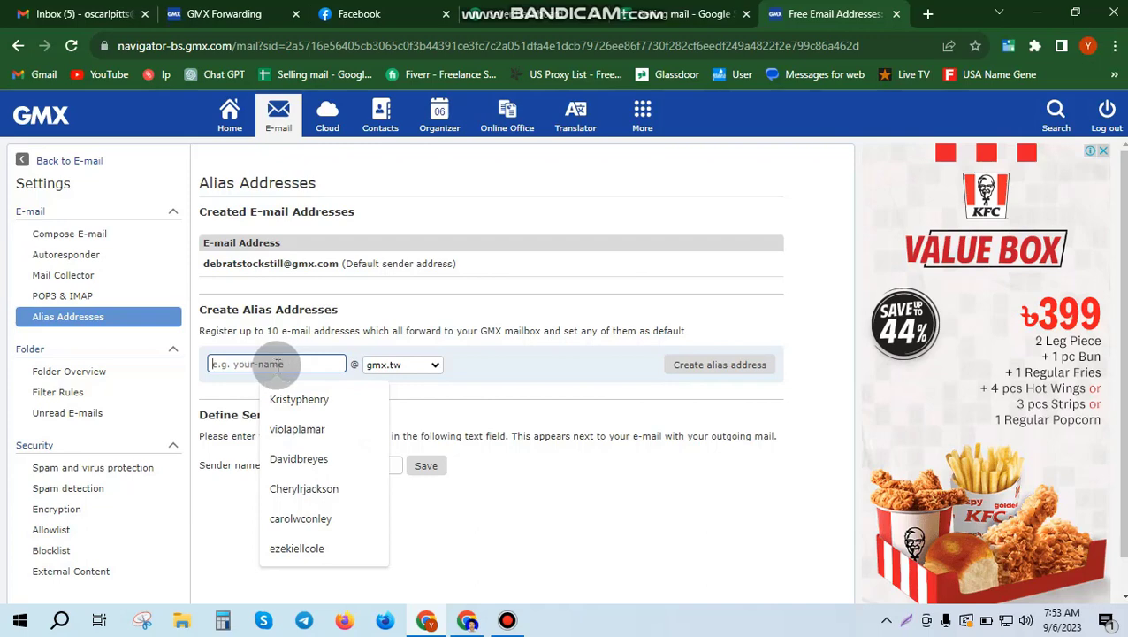
{"action": "key", "text": "super+v"}
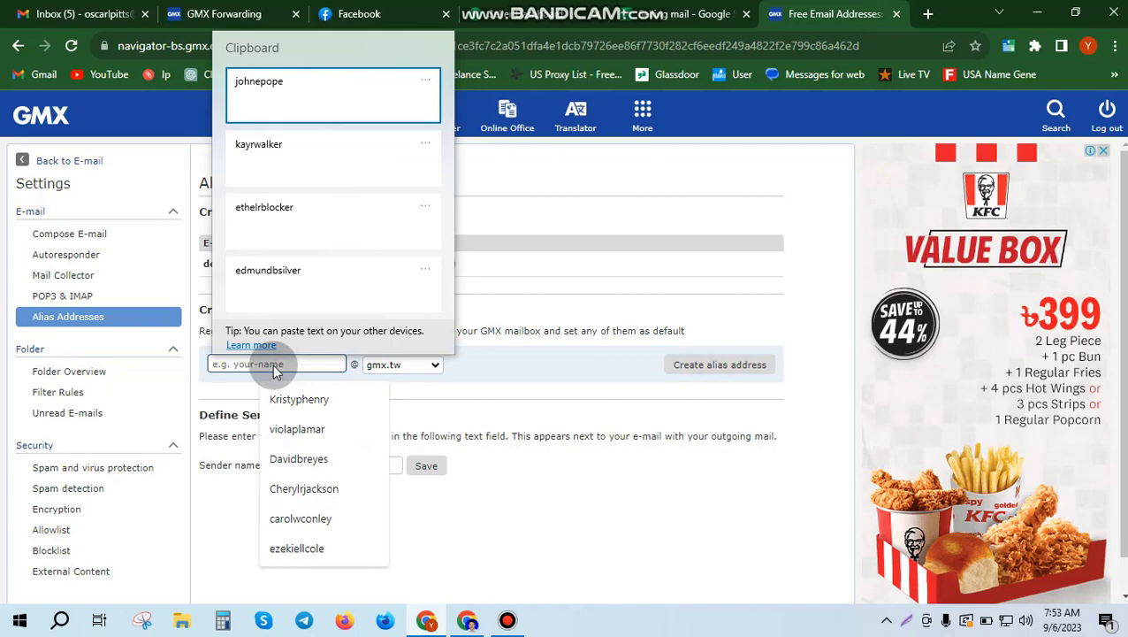
{"action": "left_click", "coordinate": [274, 371]}
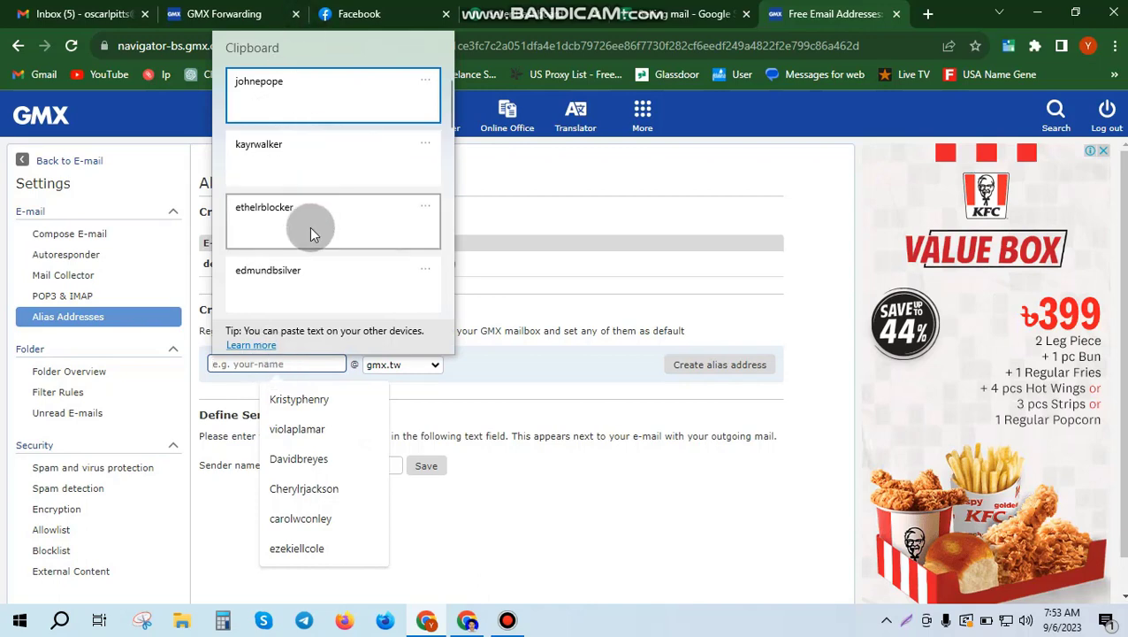
{"action": "scroll", "coordinate": [311, 239], "scroll_direction": "down", "scroll_amount": 5}
{"action": "scroll", "coordinate": [319, 269], "scroll_direction": "up", "scroll_amount": 2}
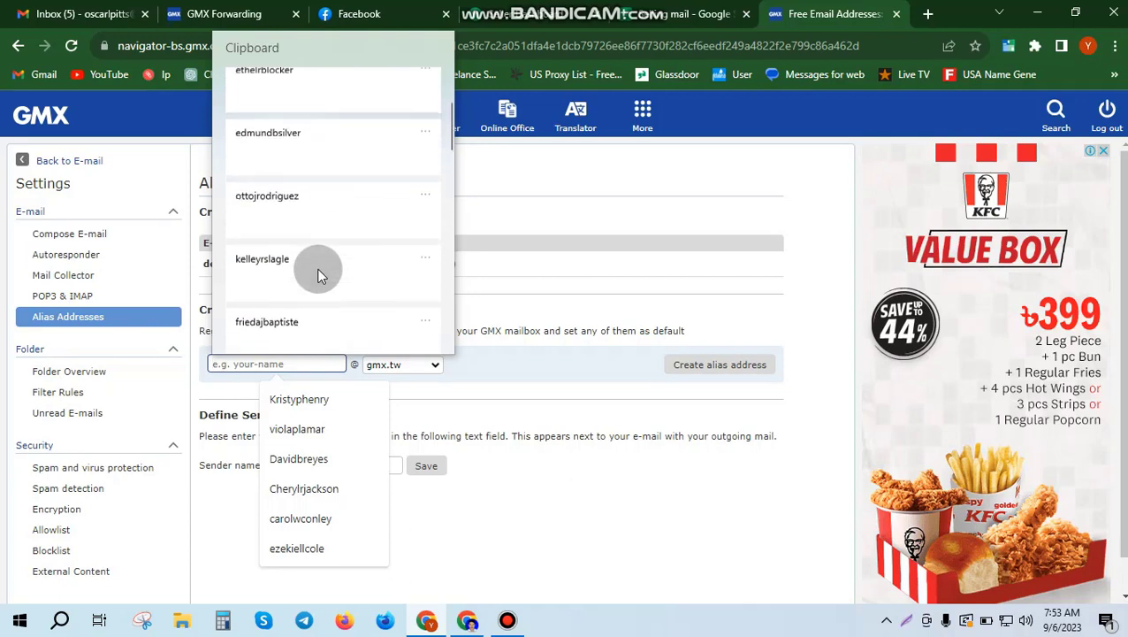
{"action": "scroll", "coordinate": [318, 272], "scroll_direction": "up", "scroll_amount": 3}
{"action": "left_click", "coordinate": [293, 84]}
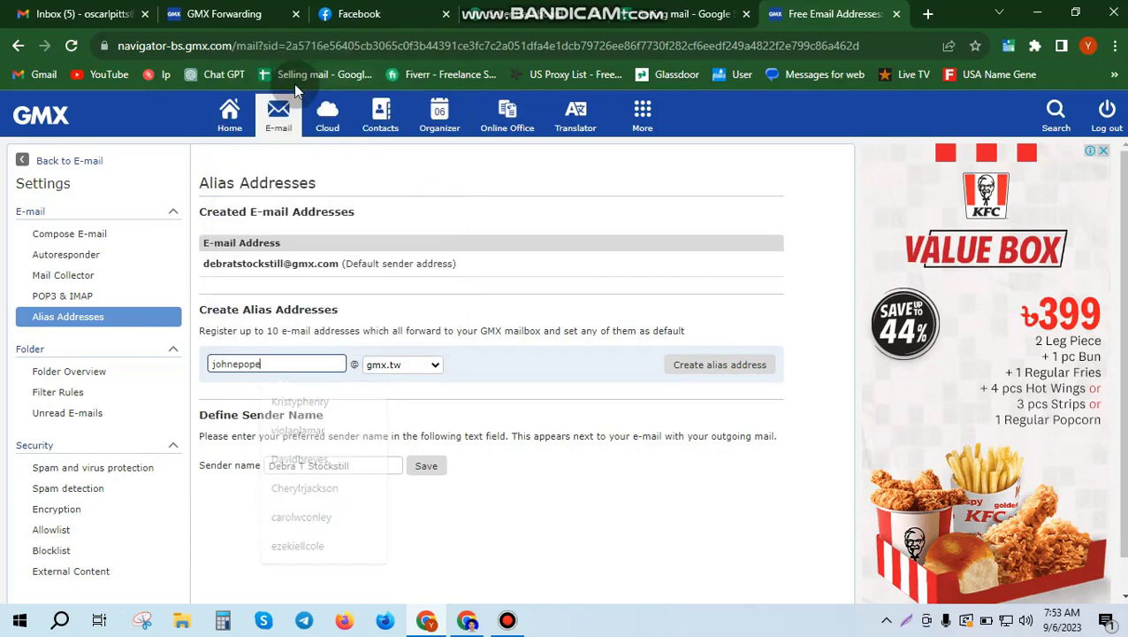
{"action": "left_click", "coordinate": [393, 368]}
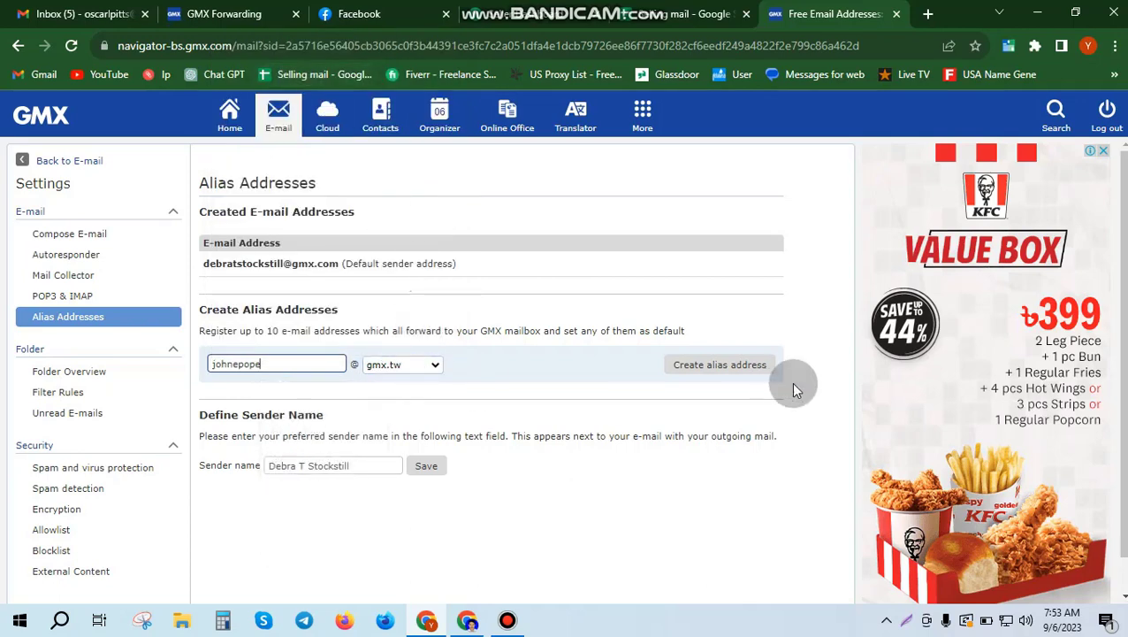
{"action": "left_click", "coordinate": [750, 370]}
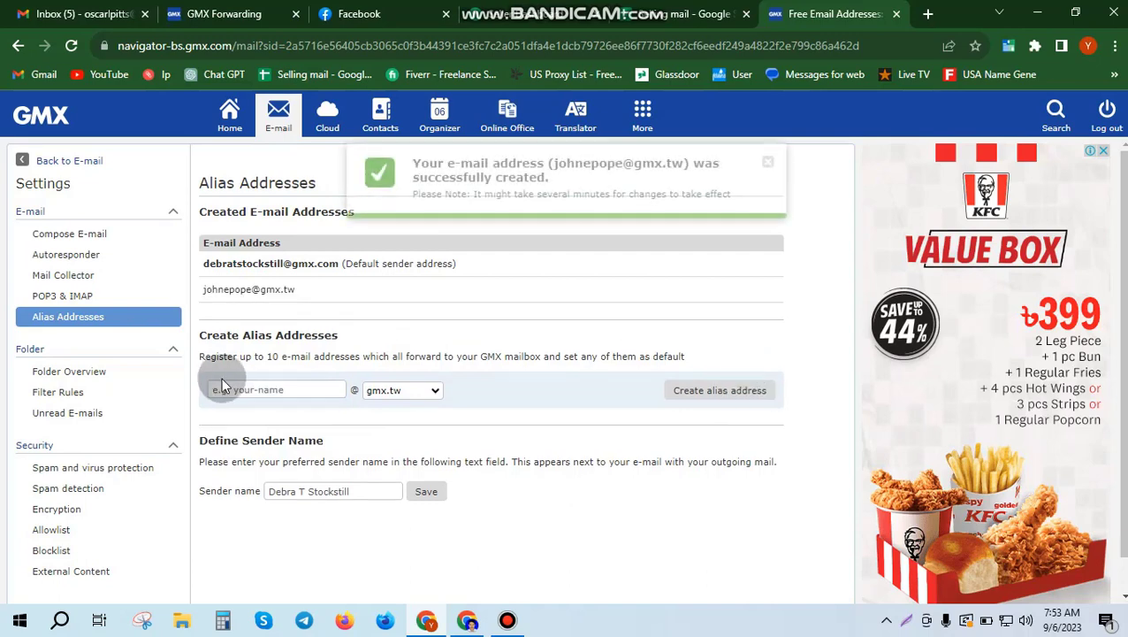
Create gmx.tw alias addresses from the copied usernames of cells A371 and A370, one at a time.
{"action": "left_click", "coordinate": [259, 389]}
{"action": "left_click", "coordinate": [256, 394]}
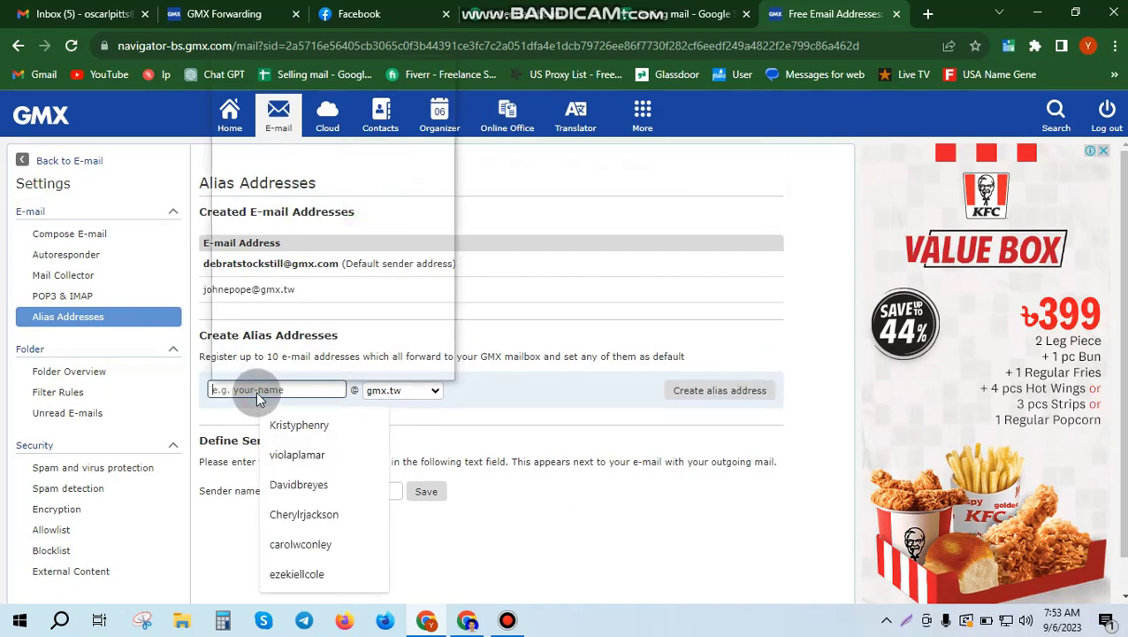
{"action": "key", "text": "super+v"}
{"action": "left_click", "coordinate": [280, 171]}
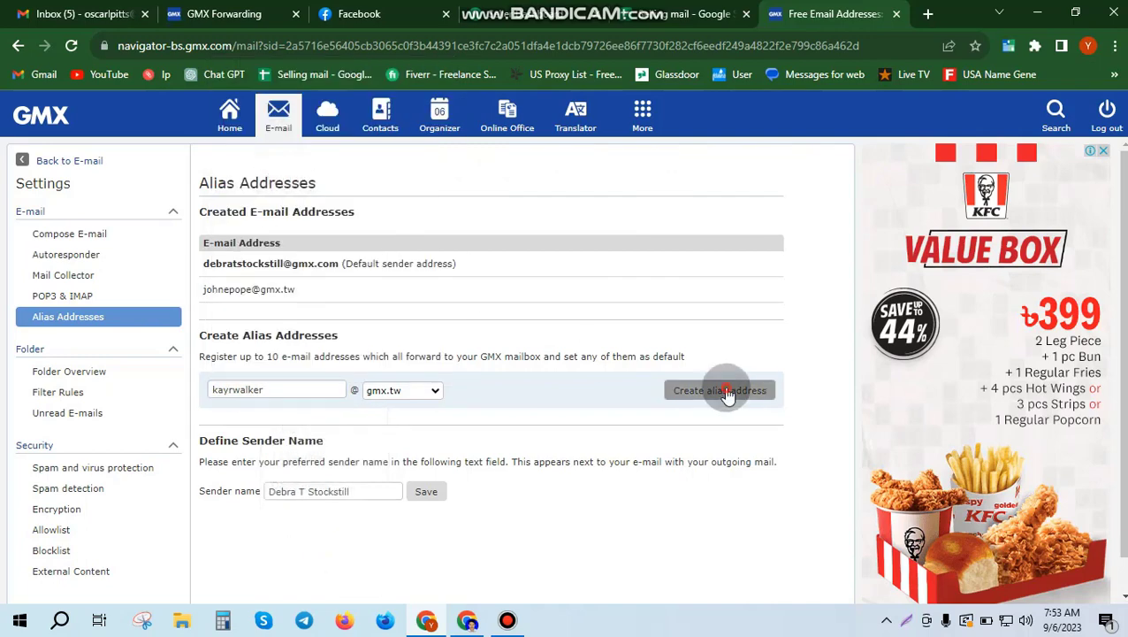
{"action": "left_click", "coordinate": [726, 392]}
{"action": "left_click", "coordinate": [278, 415]}
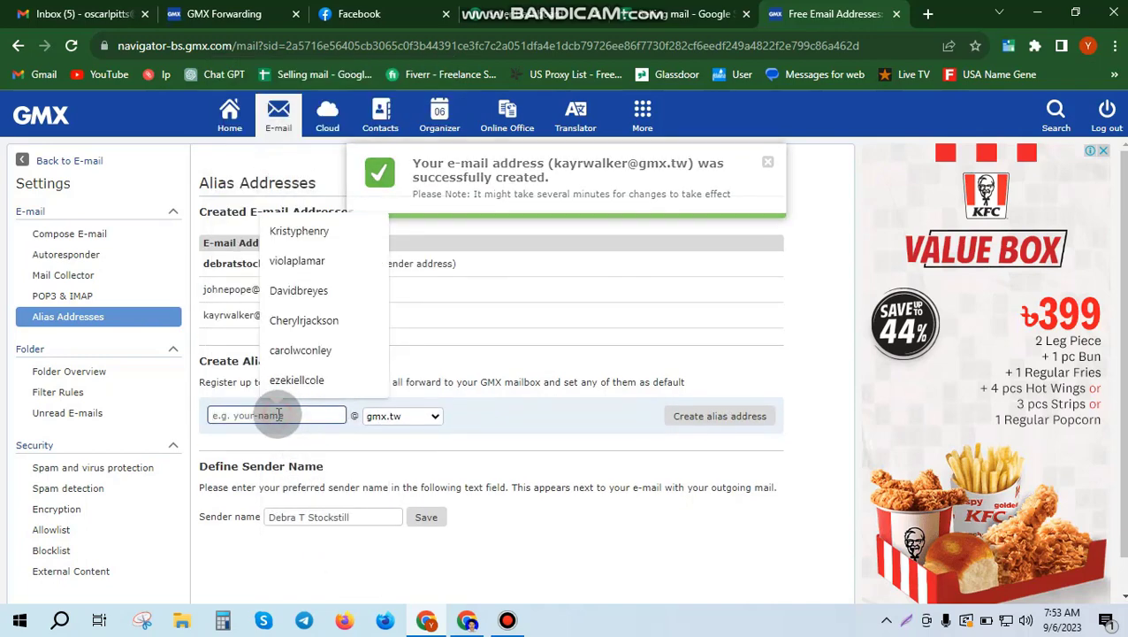
{"action": "key", "text": "super+v"}
{"action": "left_click", "coordinate": [307, 262]}
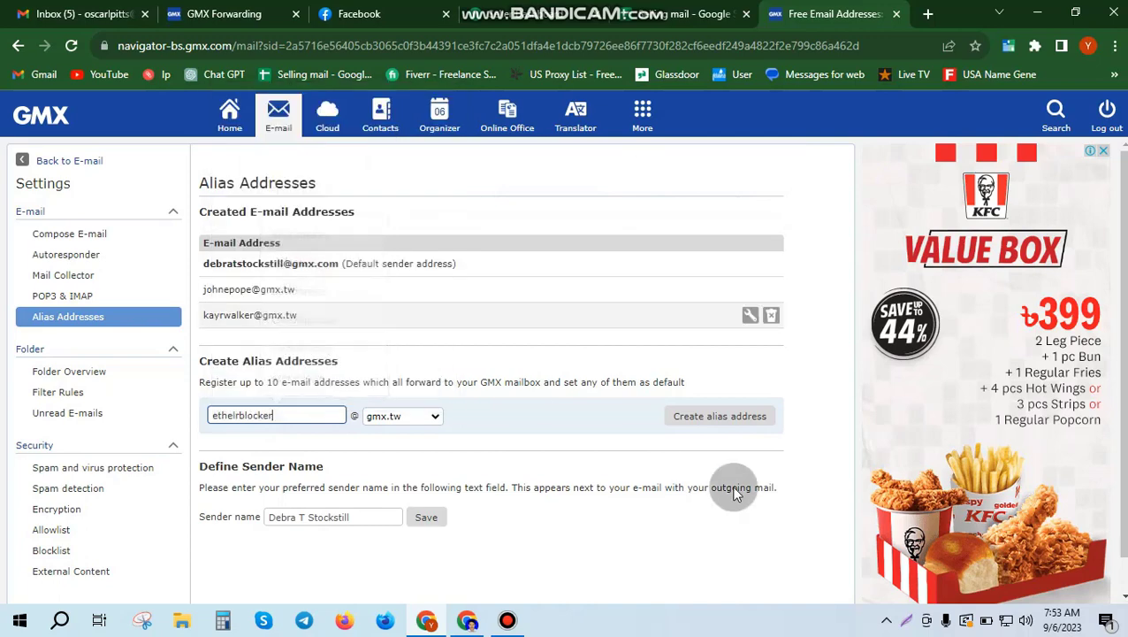
{"action": "left_click", "coordinate": [742, 416]}
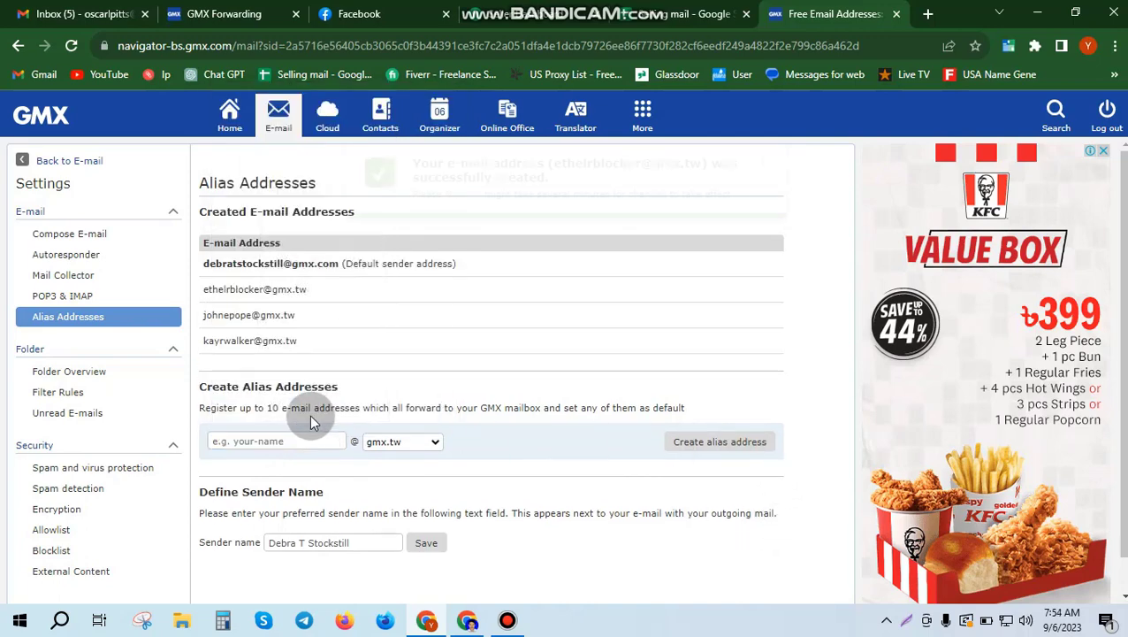
Create gmx.tw alias addresses from the copied usernames of cells A369 and A368, one at a time.
{"action": "left_click", "coordinate": [292, 440]}
{"action": "key", "text": "super+v"}
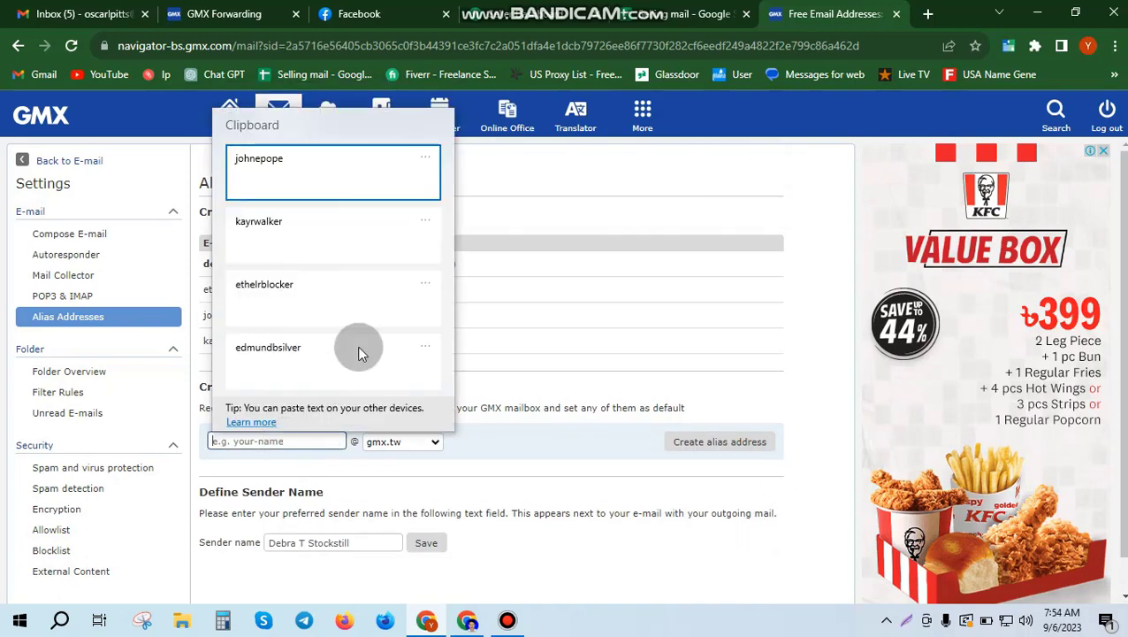
{"action": "left_click", "coordinate": [305, 346]}
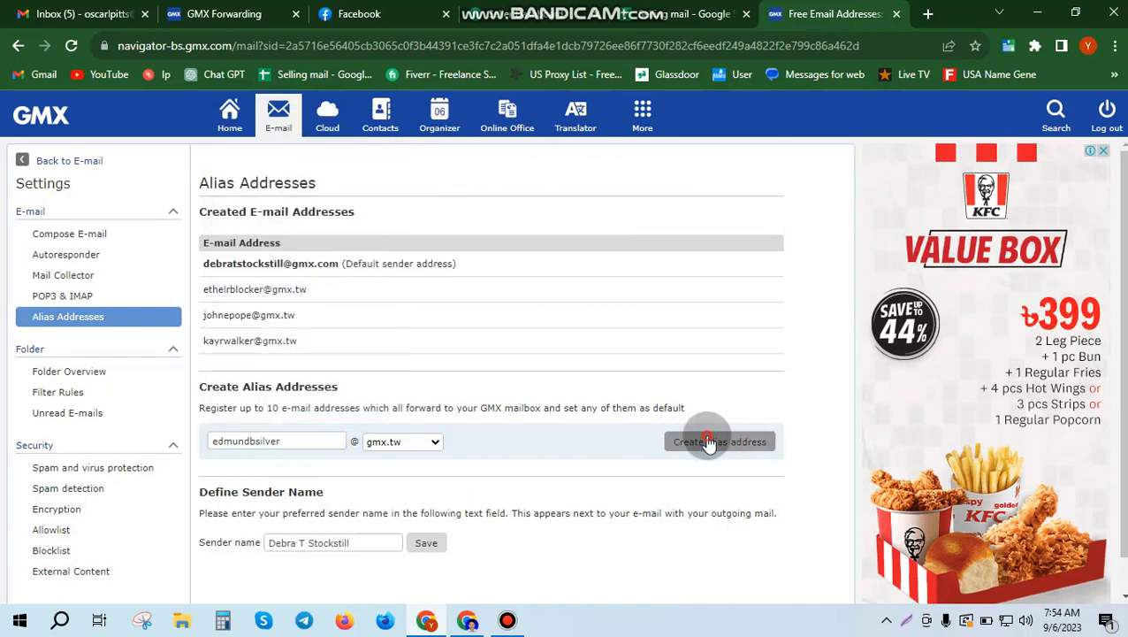
{"action": "left_click", "coordinate": [707, 442]}
{"action": "left_click", "coordinate": [303, 467]}
{"action": "key", "text": "super+v"}
{"action": "scroll", "coordinate": [309, 404], "scroll_direction": "down", "scroll_amount": 2}
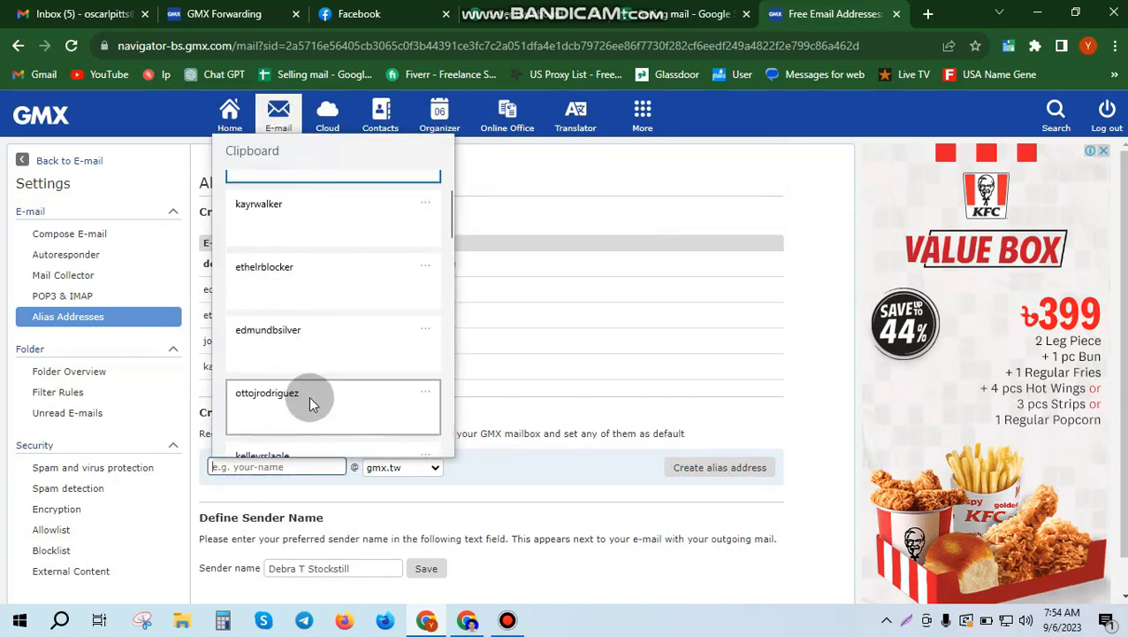
{"action": "left_click", "coordinate": [309, 404]}
{"action": "left_click", "coordinate": [708, 466]}
Create gmx.tw alias addresses from the copied usernames of cells A367 and A366, one at a time.
{"action": "left_click", "coordinate": [297, 493]}
{"action": "key", "text": "super+v"}
{"action": "scroll", "coordinate": [310, 396], "scroll_direction": "down", "scroll_amount": 2}
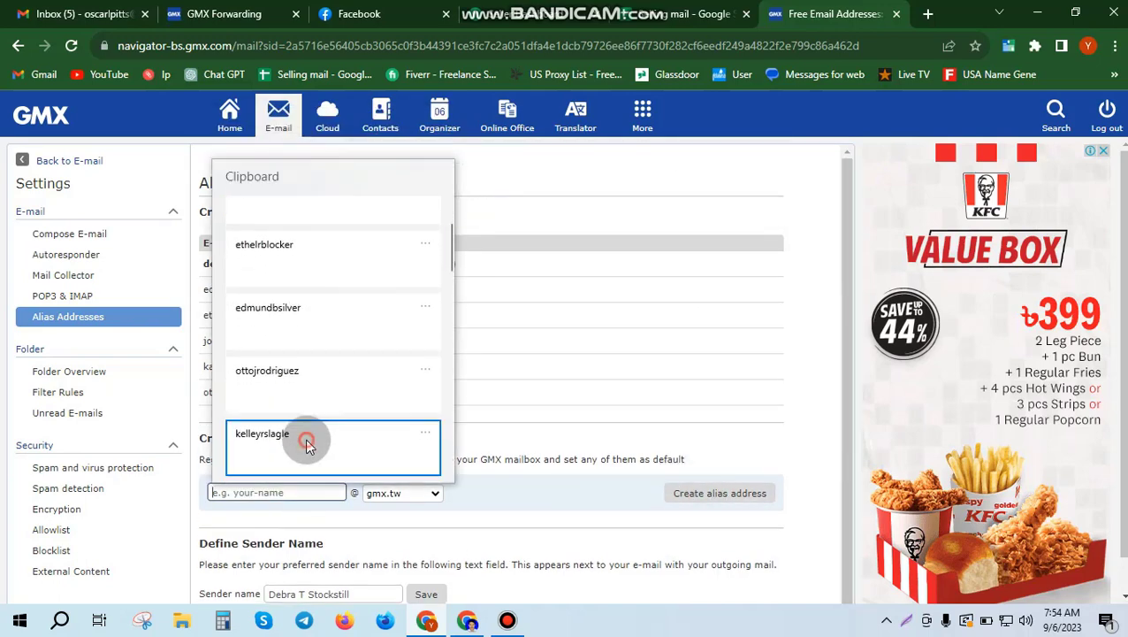
{"action": "left_click", "coordinate": [306, 442]}
{"action": "left_click", "coordinate": [719, 492]}
{"action": "left_click", "coordinate": [283, 518]}
{"action": "key", "text": "super+v"}
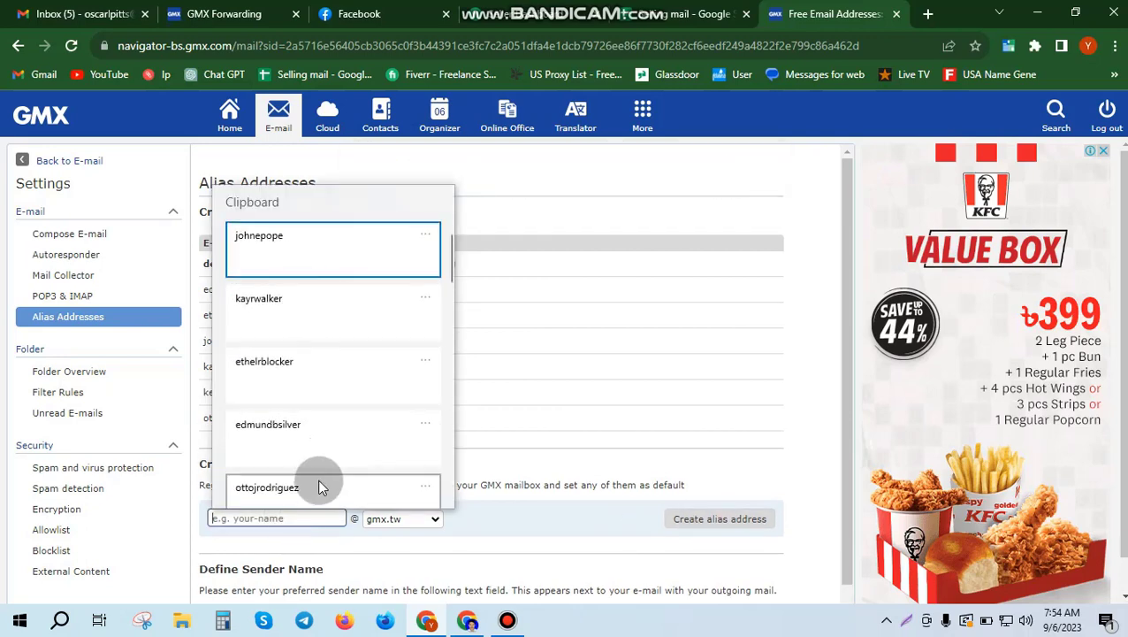
{"action": "scroll", "coordinate": [317, 478], "scroll_direction": "down", "scroll_amount": 2}
{"action": "left_click", "coordinate": [307, 461]}
{"action": "left_click", "coordinate": [720, 519]}
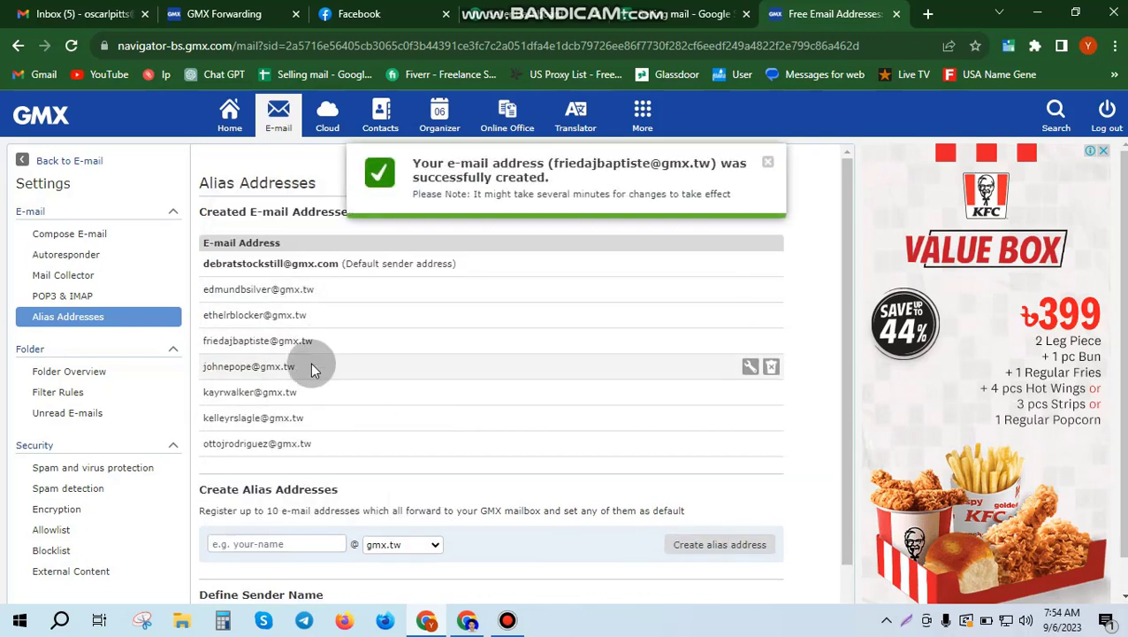
Create gmx.tw alias addresses from the copied usernames of cells A365 and A364, one at a time.
{"action": "left_click", "coordinate": [310, 544]}
{"action": "key", "text": "super+v"}
{"action": "scroll", "coordinate": [318, 499], "scroll_direction": "down", "scroll_amount": 2}
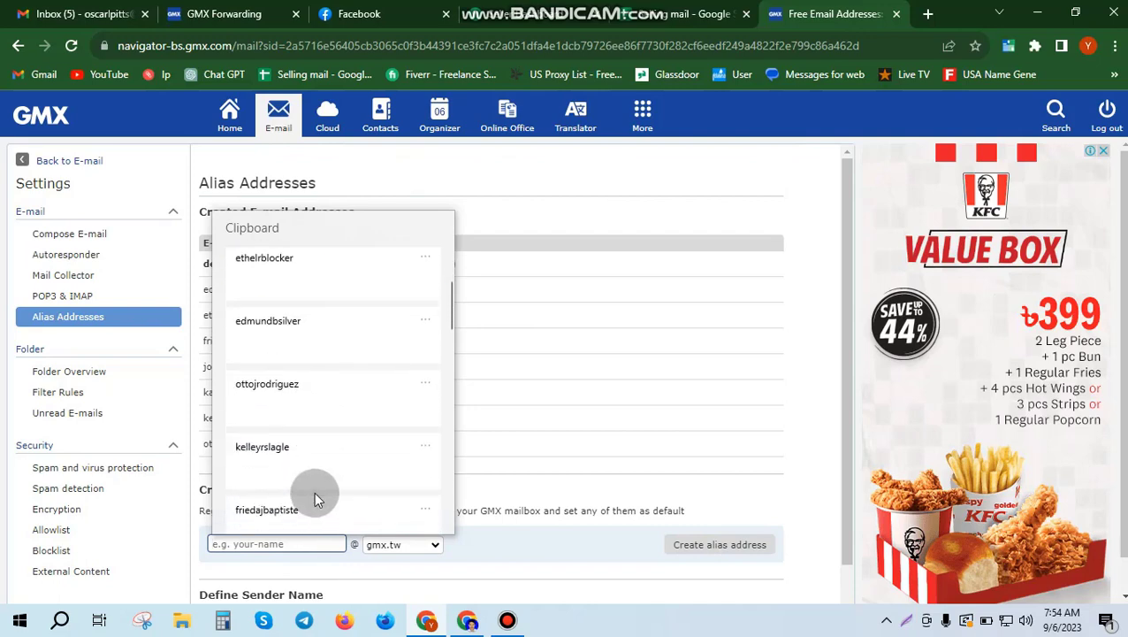
{"action": "left_click", "coordinate": [310, 332]}
{"action": "left_click", "coordinate": [720, 544]}
{"action": "left_click", "coordinate": [283, 569]}
{"action": "key", "text": "super+v"}
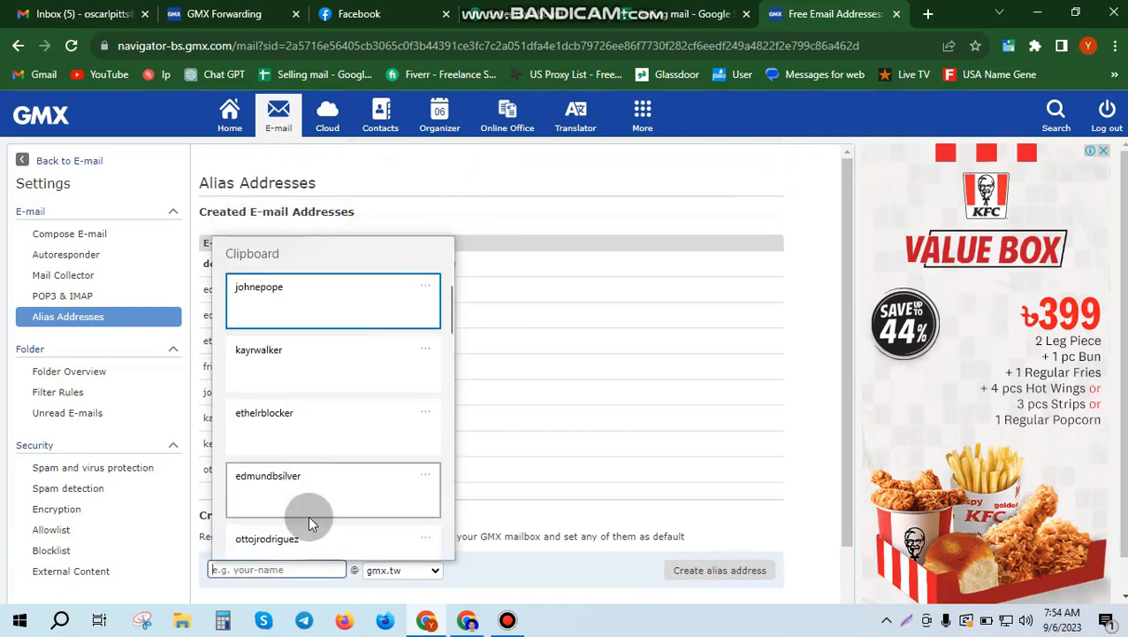
{"action": "scroll", "coordinate": [307, 522], "scroll_direction": "down", "scroll_amount": 3}
{"action": "left_click", "coordinate": [303, 517]}
{"action": "left_click", "coordinate": [719, 569]}
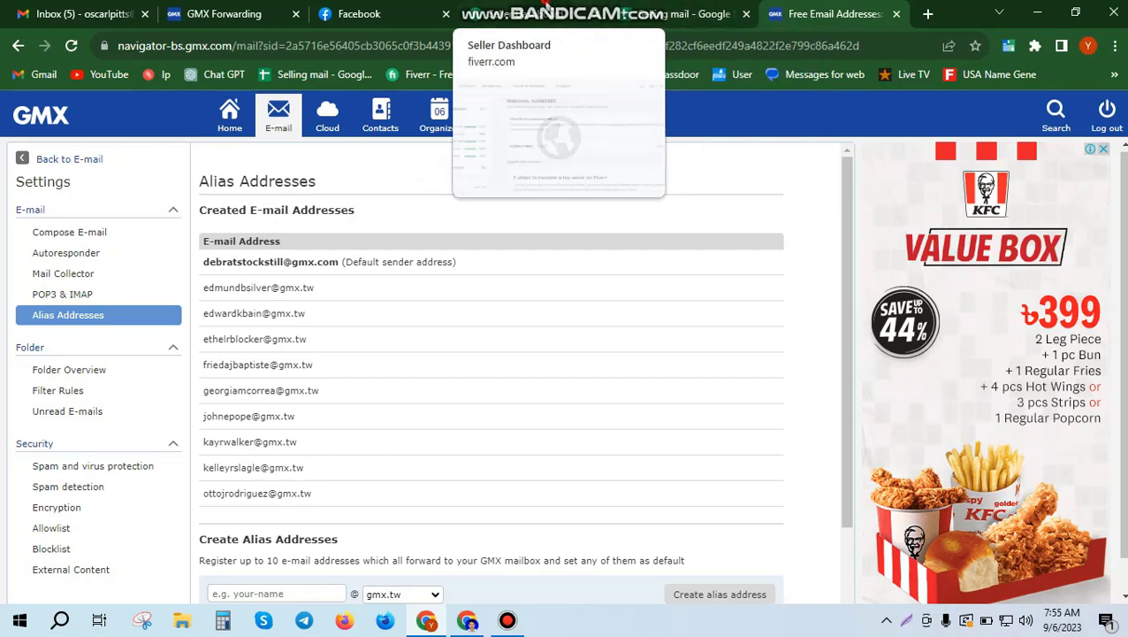
{"action": "left_click", "coordinate": [575, 16]}
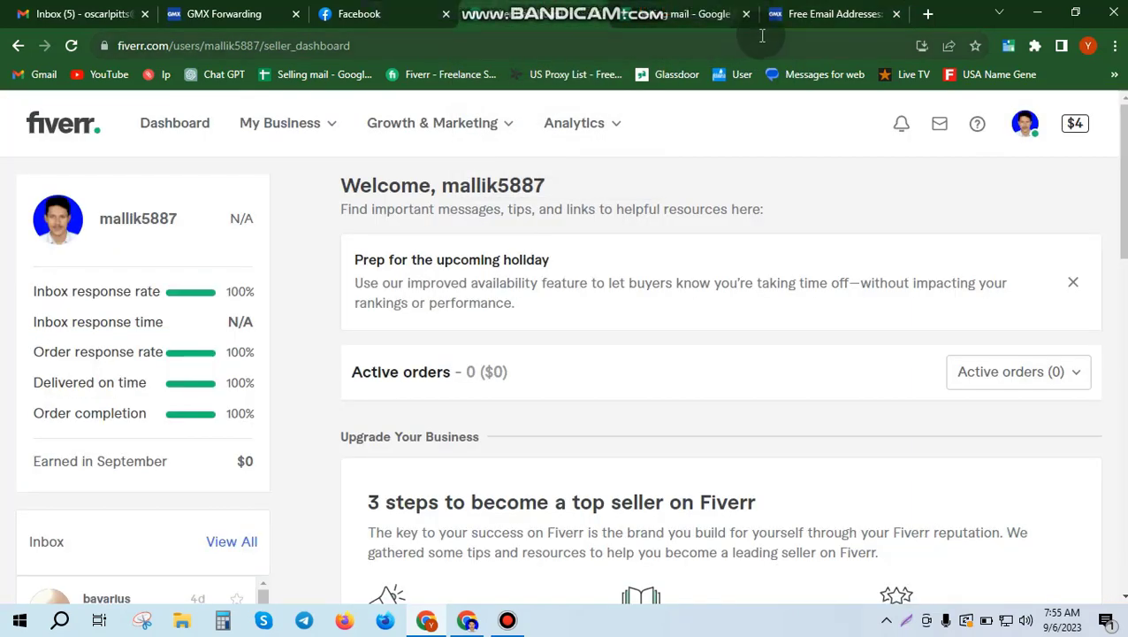
{"action": "left_click", "coordinate": [791, 16]}
{"action": "left_click", "coordinate": [707, 14]}
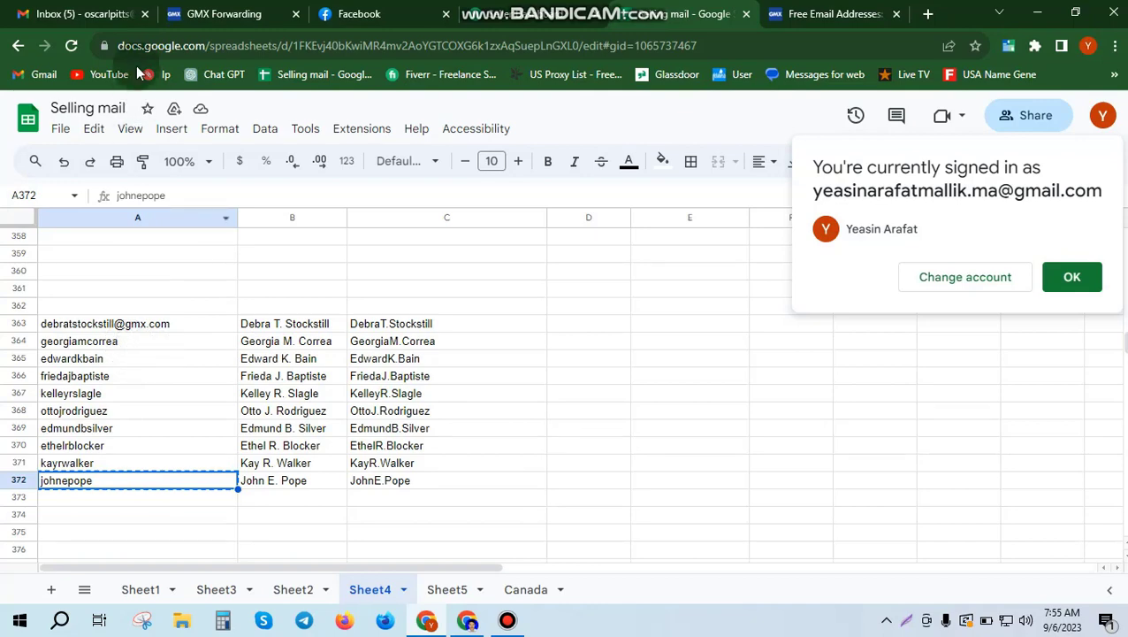
{"action": "left_click", "coordinate": [800, 14]}
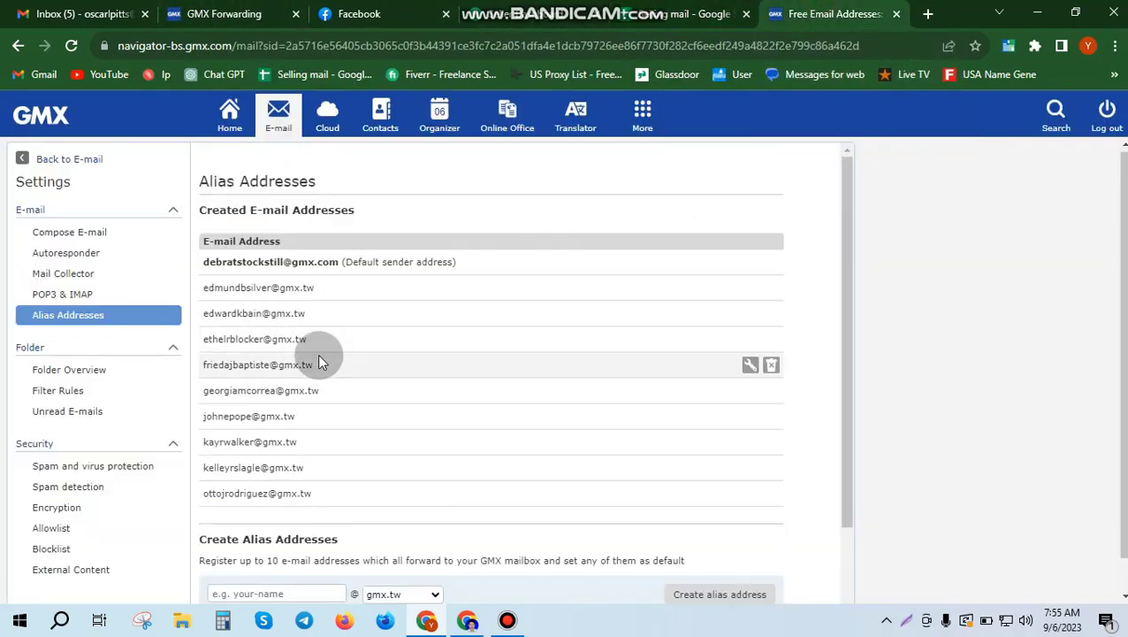
{"action": "left_click_drag", "start_coordinate": [312, 289], "coordinate": [271, 288]}
{"action": "key", "text": "ctrl+c"}
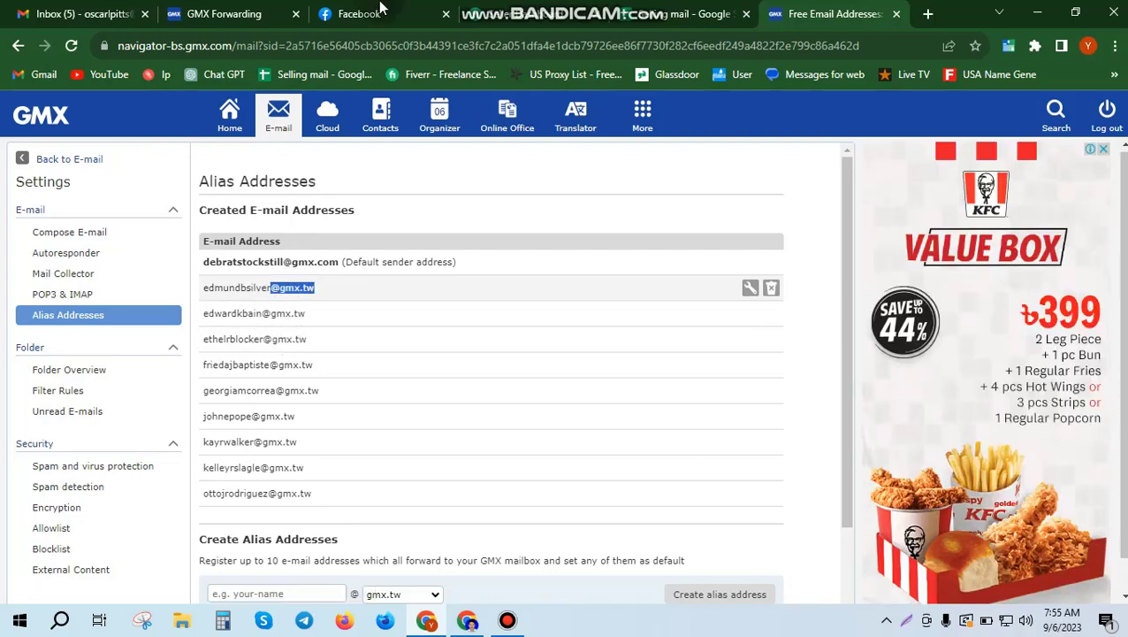
{"action": "left_click", "coordinate": [672, 13]}
{"action": "double_click", "coordinate": [151, 348]}
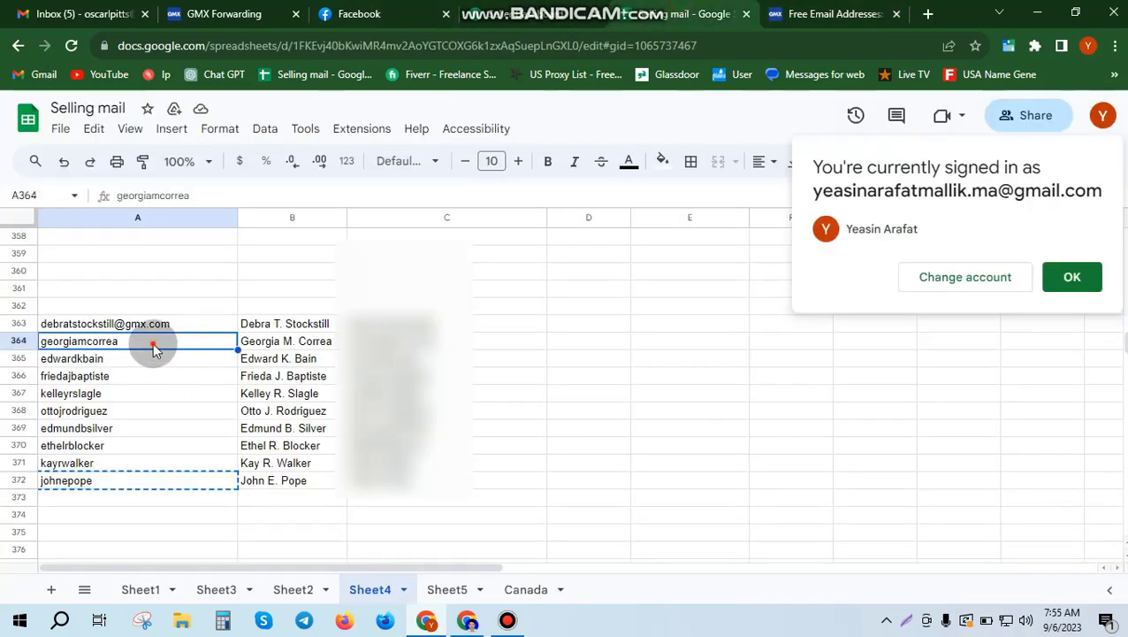
{"action": "key", "text": "ctrl+v"}
{"action": "double_click", "coordinate": [147, 356]}
{"action": "key", "text": "ctrl+v"}
{"action": "double_click", "coordinate": [147, 376]}
{"action": "key", "text": "ctrl+v"}
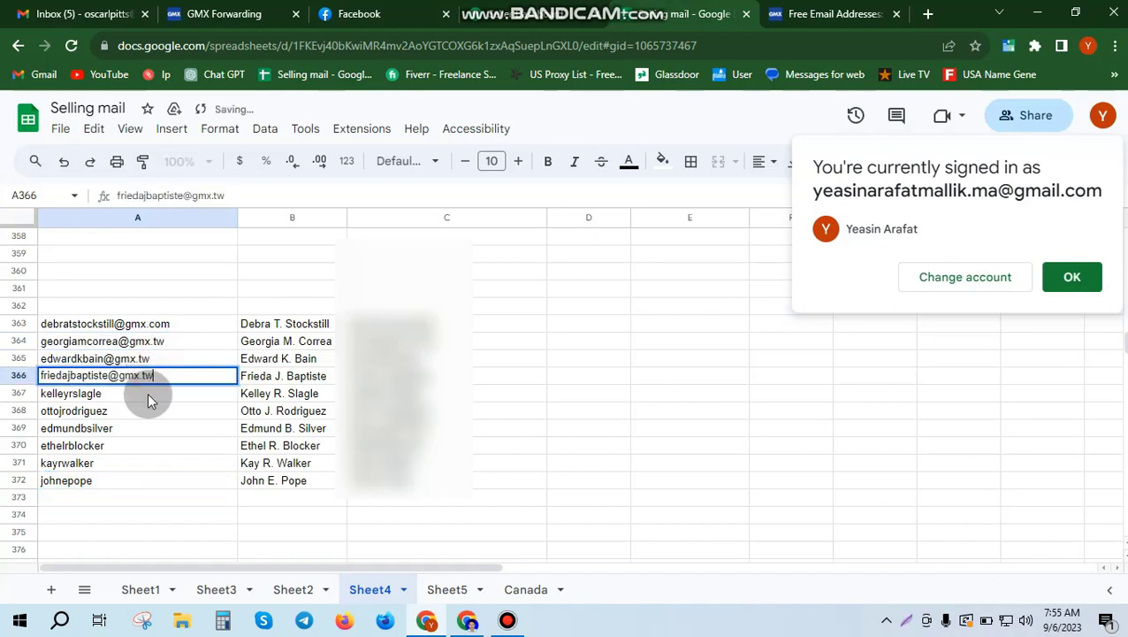
{"action": "double_click", "coordinate": [146, 392]}
{"action": "key", "text": "ctrl+v"}
{"action": "double_click", "coordinate": [148, 411]}
{"action": "key", "text": "ctrl+v"}
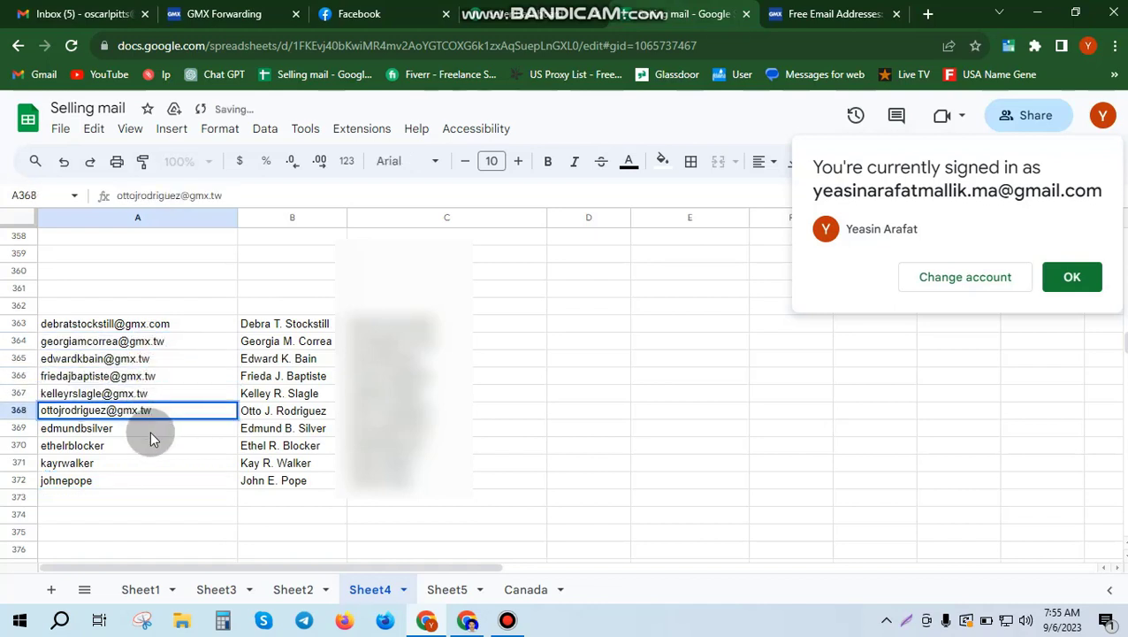
{"action": "double_click", "coordinate": [151, 430]}
{"action": "key", "text": "ctrl+v"}
{"action": "double_click", "coordinate": [145, 463]}
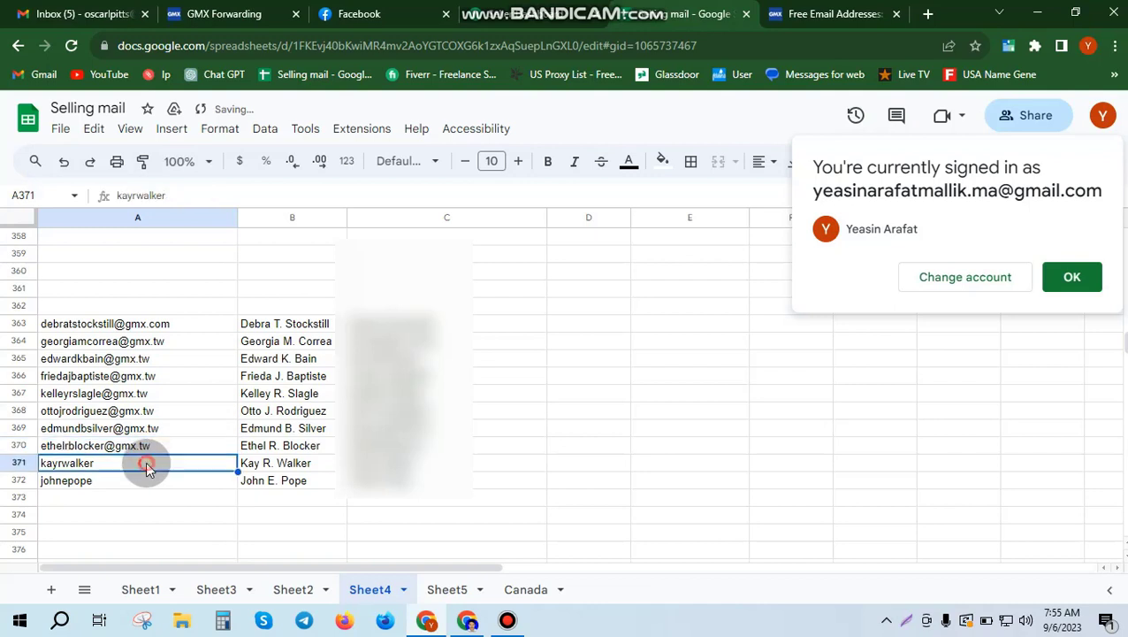
{"action": "key", "text": "ctrl+v"}
{"action": "double_click", "coordinate": [142, 480]}
{"action": "key", "text": "ctrl+v"}
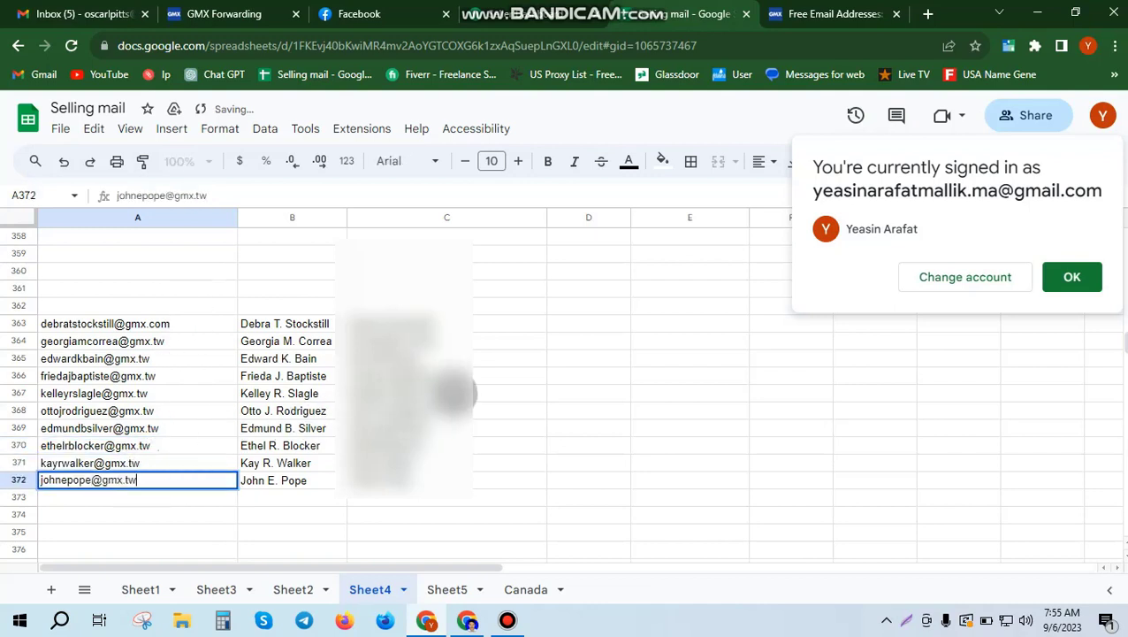
{"action": "left_click", "coordinate": [453, 392]}
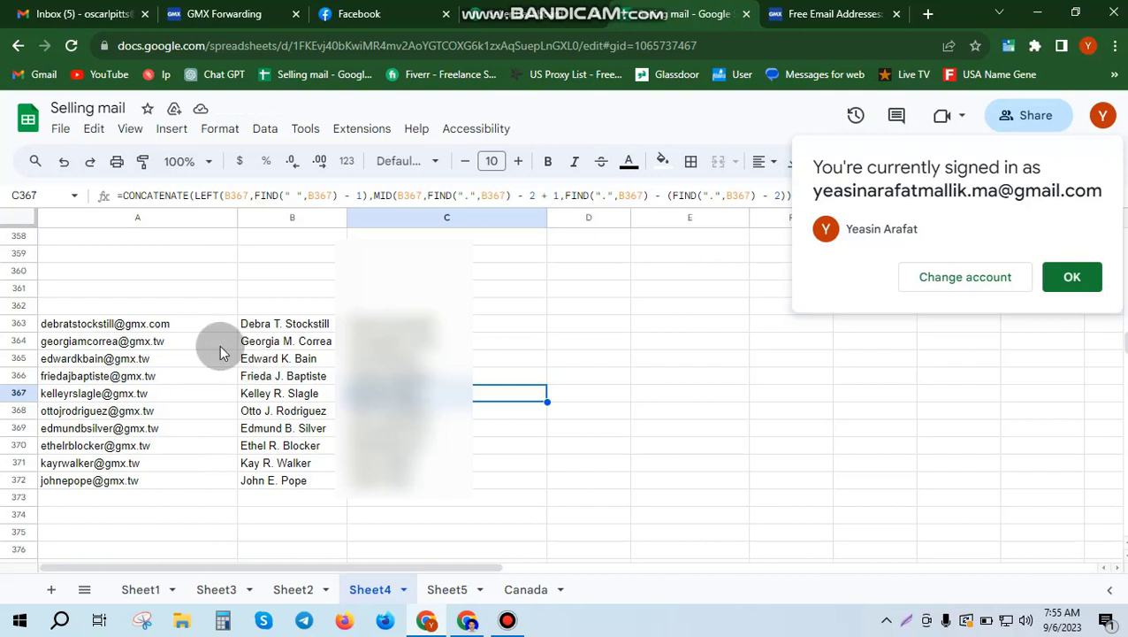
{"action": "left_click_drag", "start_coordinate": [191, 324], "coordinate": [174, 462]}
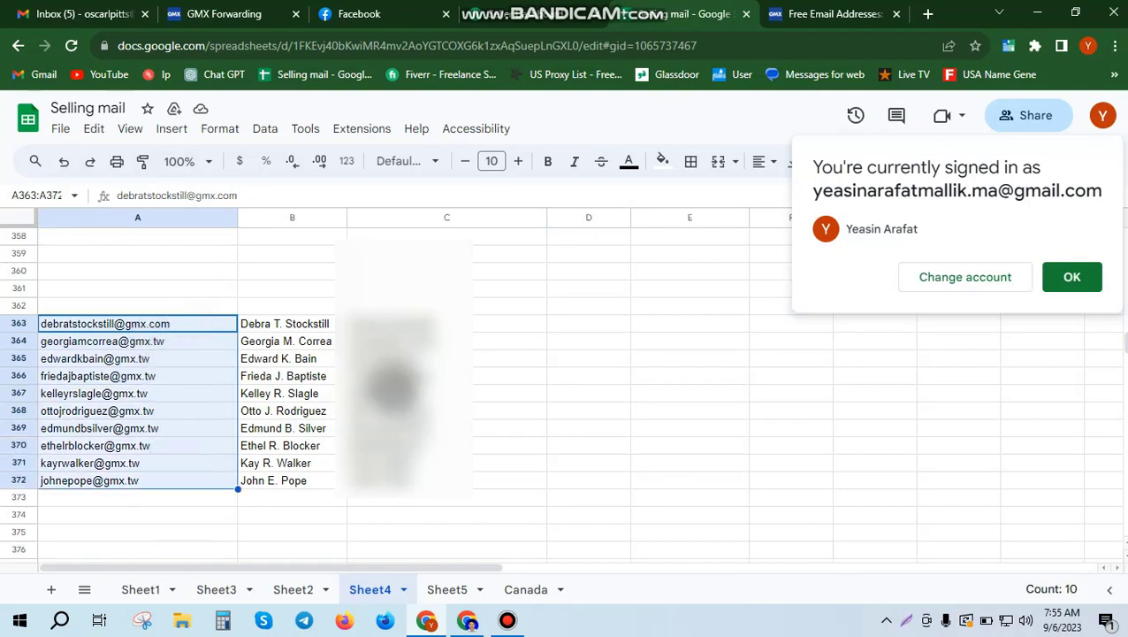
{"action": "left_click_drag", "start_coordinate": [478, 343], "coordinate": [442, 482]}
{"action": "left_click_drag", "start_coordinate": [316, 478], "coordinate": [78, 485]}
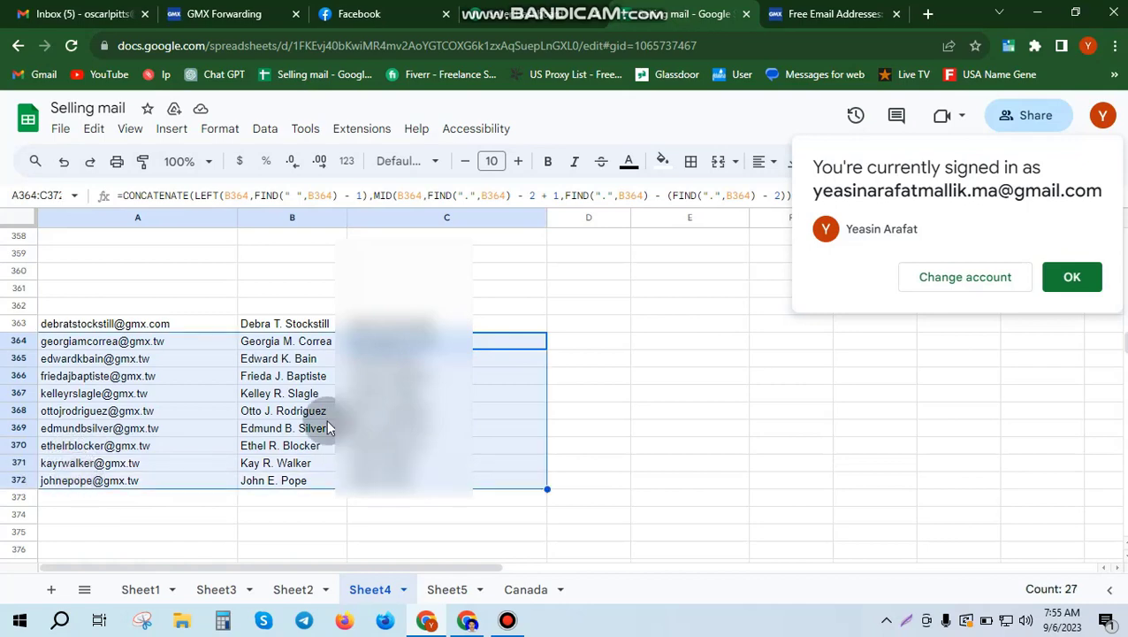
{"action": "left_click", "coordinate": [546, 395]}
{"action": "left_click", "coordinate": [595, 380]}
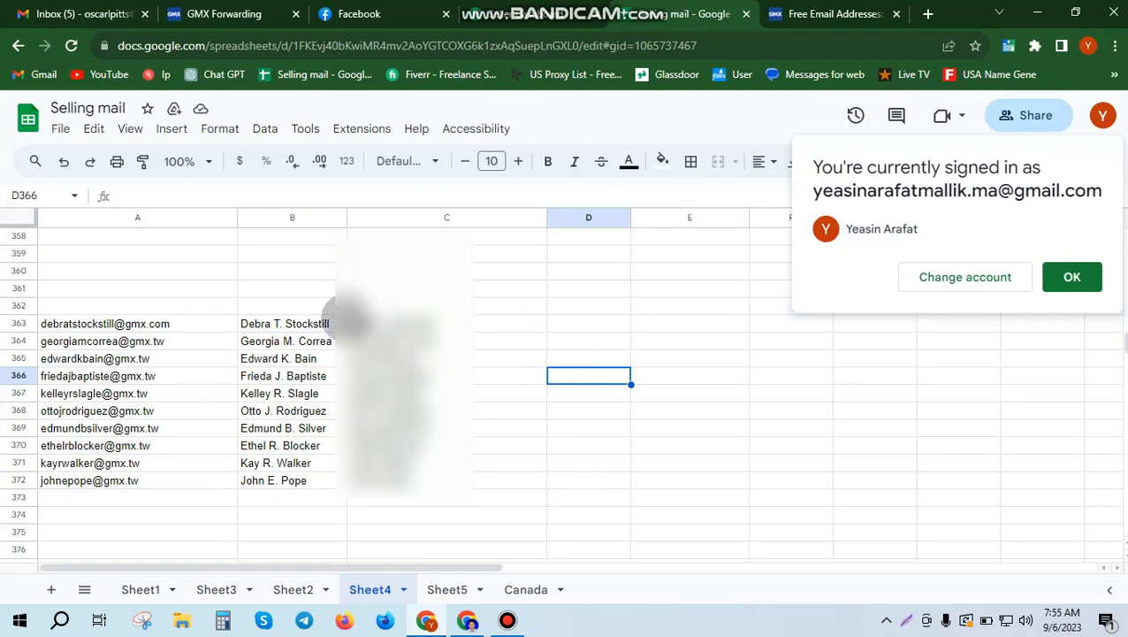
Switch to GMX and open the Filter Rules settings down to the list of existing rules.
{"action": "key", "text": "ctrl+Tab"}
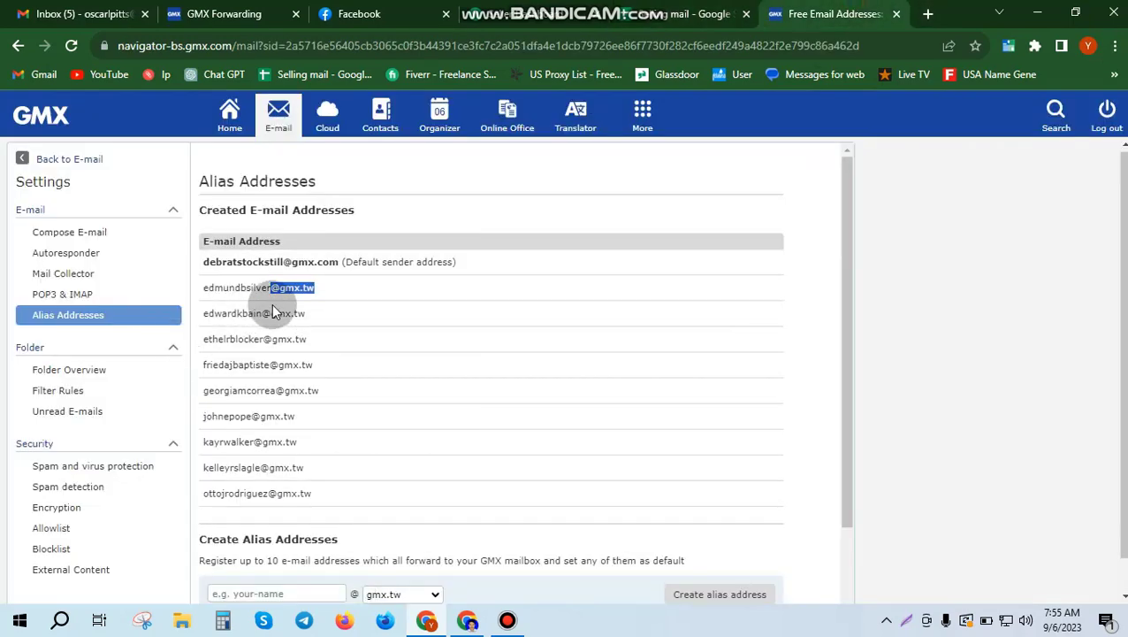
{"action": "left_click", "coordinate": [345, 329]}
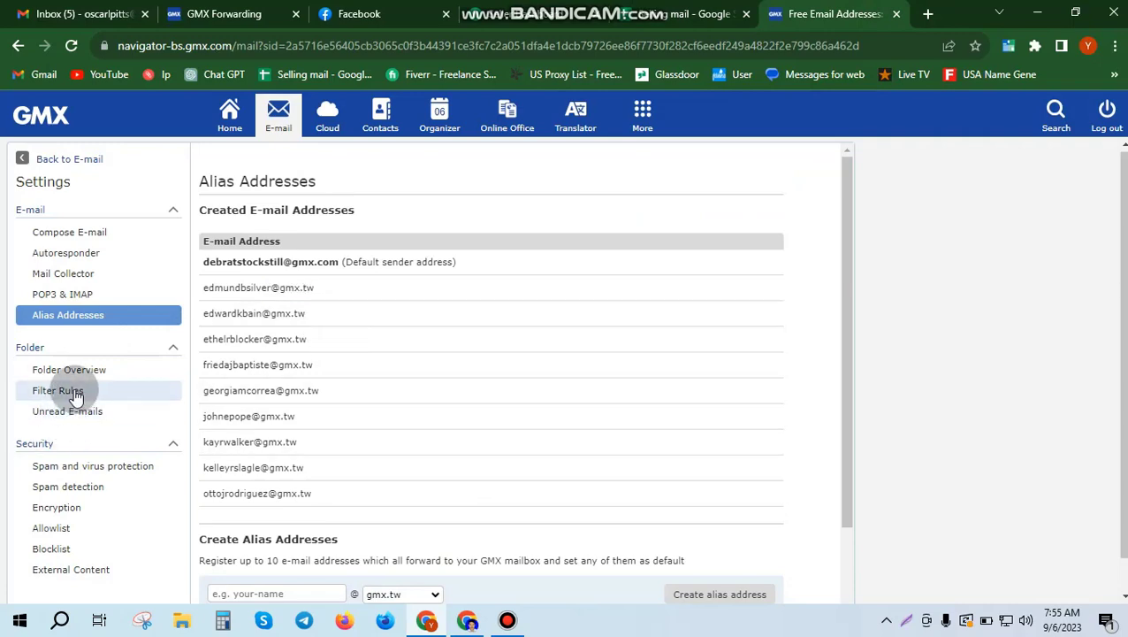
{"action": "left_click", "coordinate": [75, 393]}
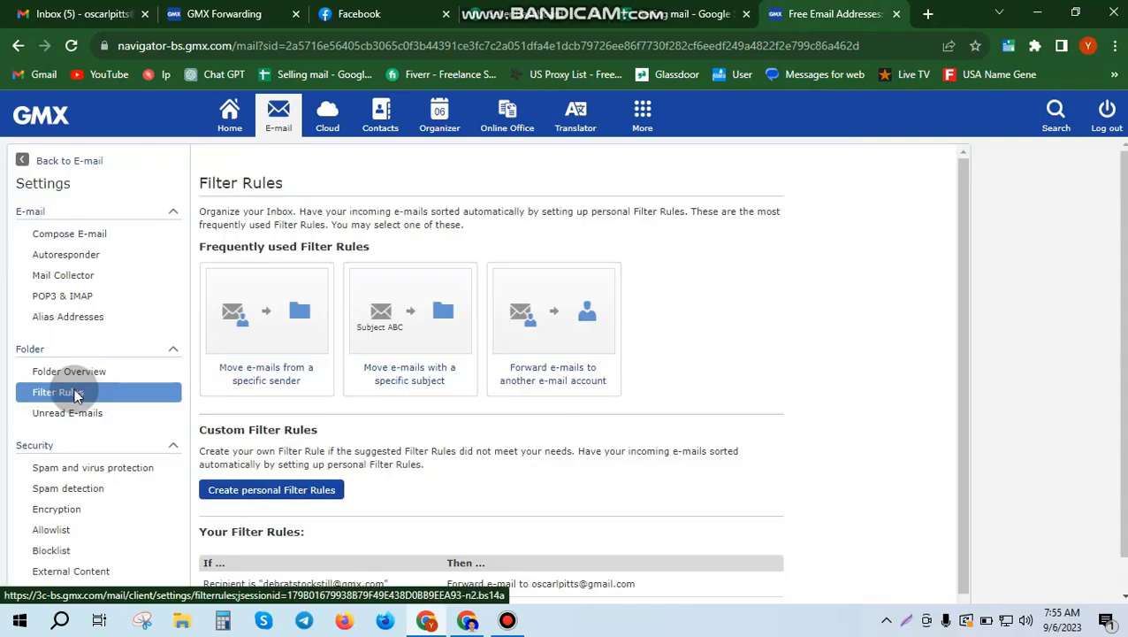
{"action": "scroll", "coordinate": [516, 461], "scroll_direction": "down", "scroll_amount": 1}
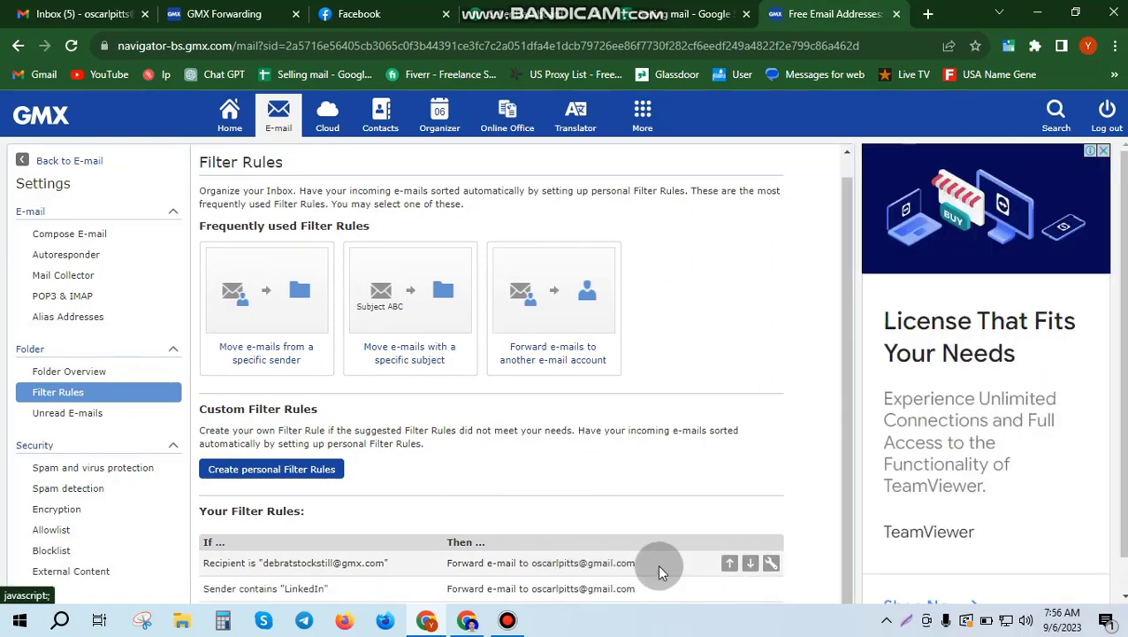
Edit the filter rule for the default gmx.com recipient to forward to the second suggested Gmail address, and save it.
{"action": "mouse_move", "coordinate": [771, 563]}
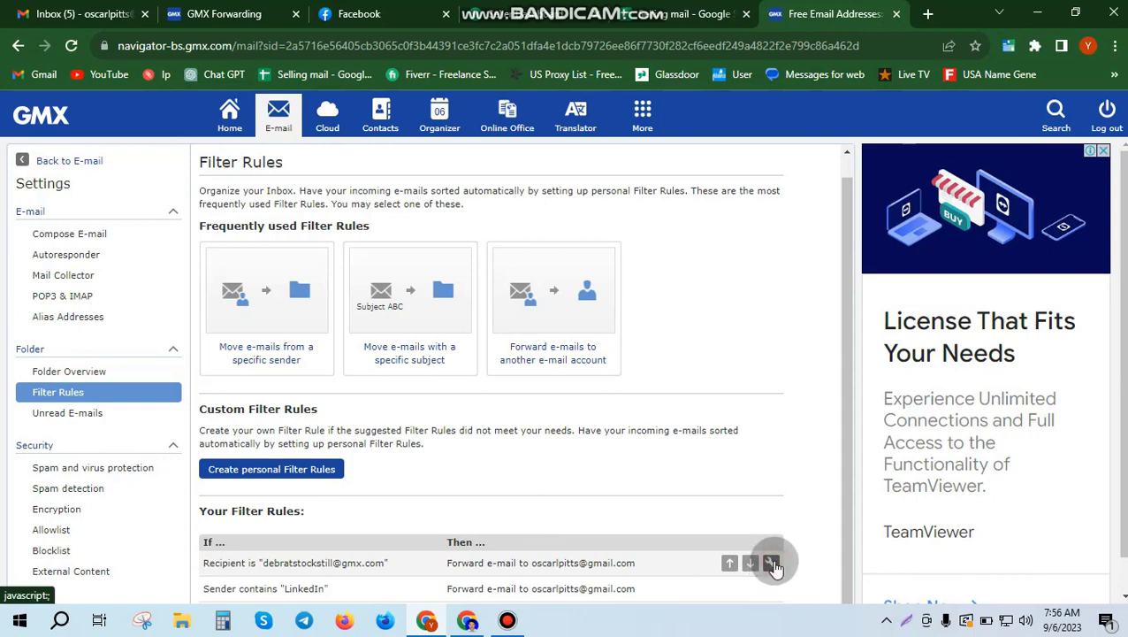
{"action": "left_click", "coordinate": [772, 563]}
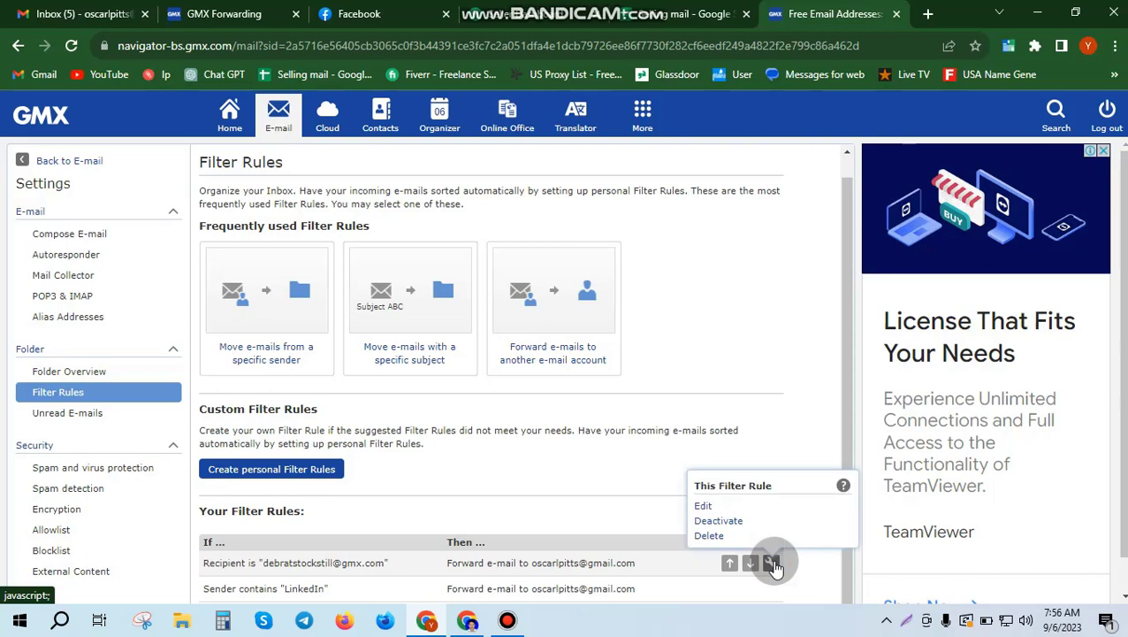
{"action": "left_click", "coordinate": [702, 507]}
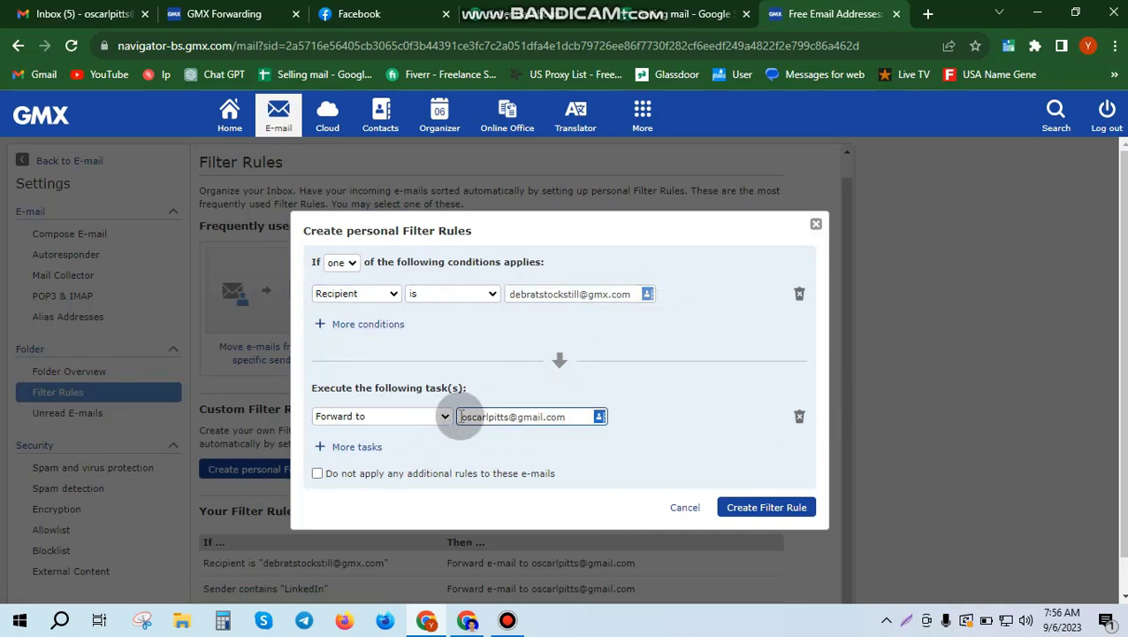
{"action": "triple_click", "coordinate": [522, 418]}
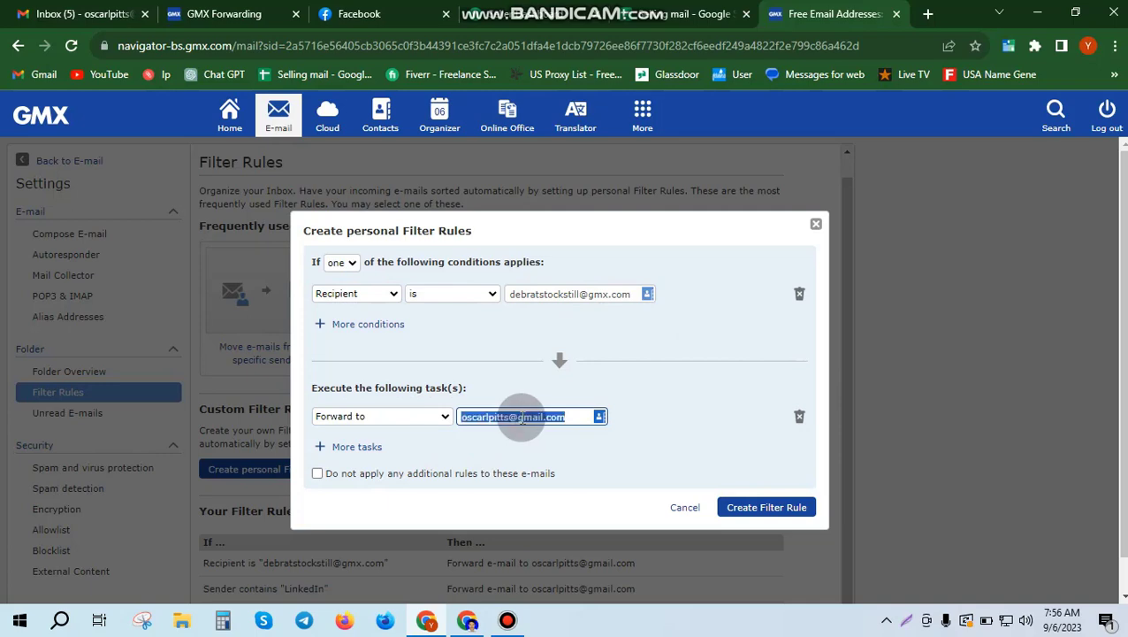
{"action": "key", "text": "BackSpace"}
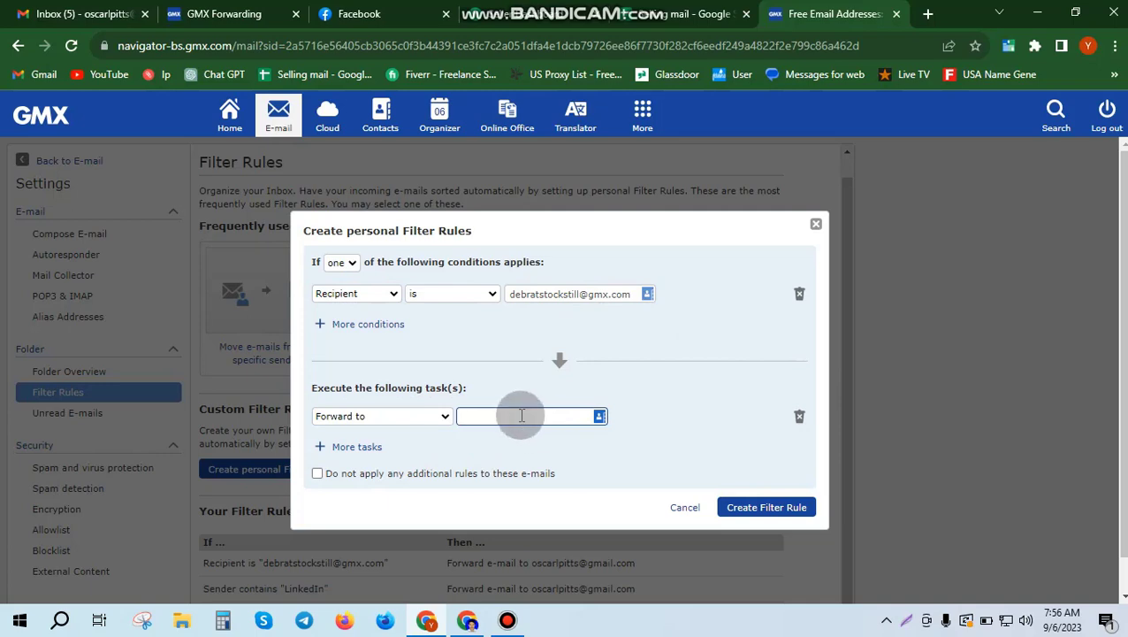
{"action": "left_click", "coordinate": [522, 415]}
{"action": "left_click", "coordinate": [531, 262]}
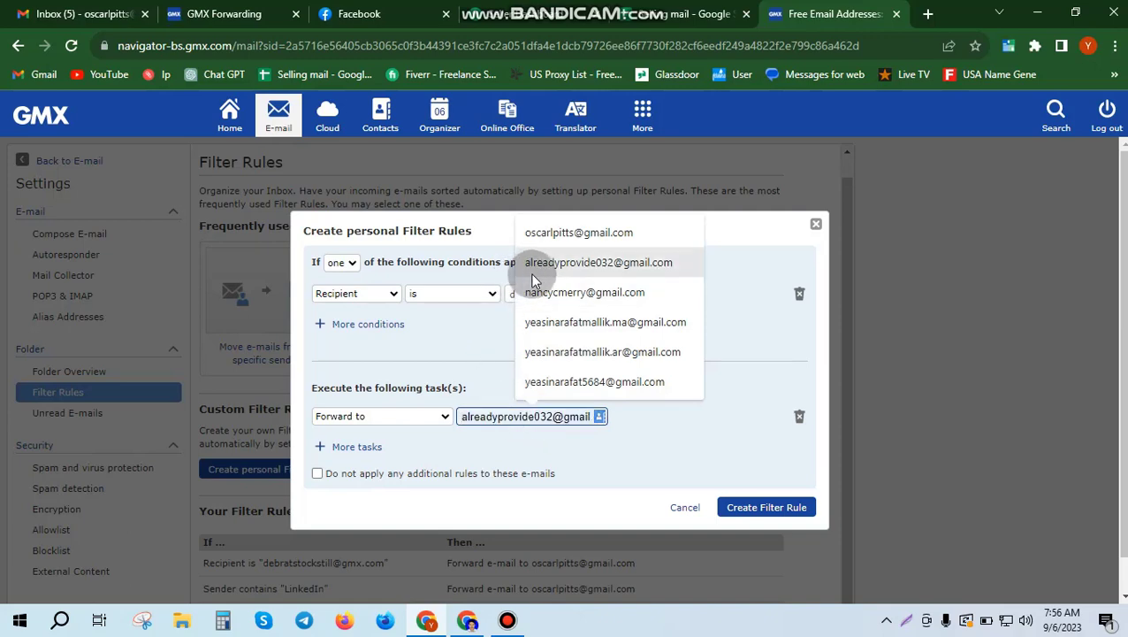
{"action": "left_click", "coordinate": [542, 418]}
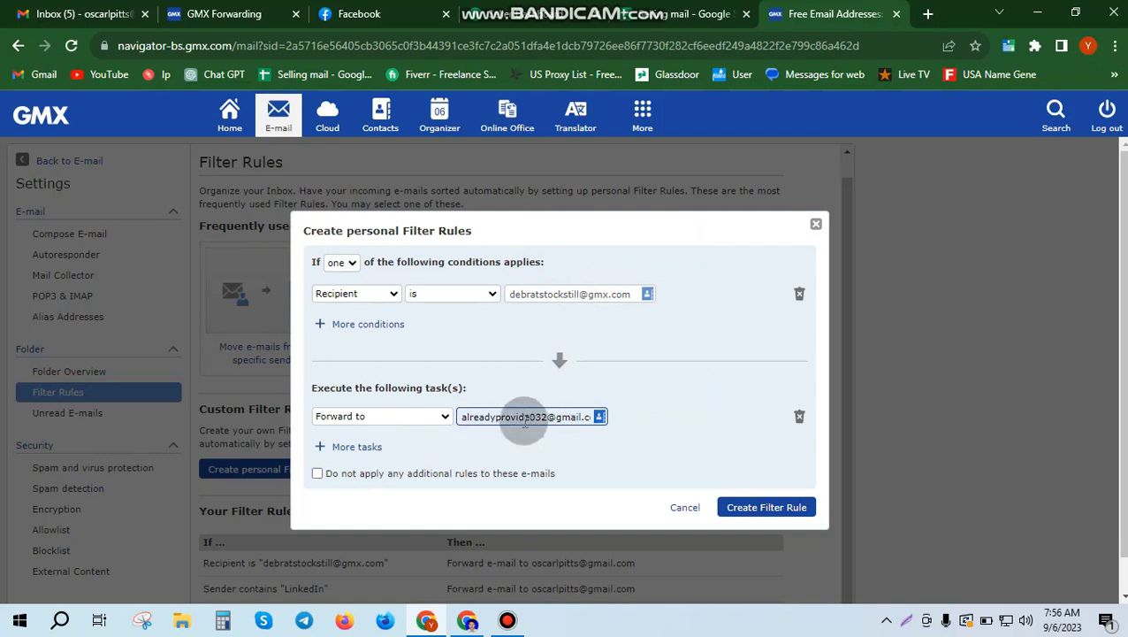
{"action": "left_click", "coordinate": [762, 509]}
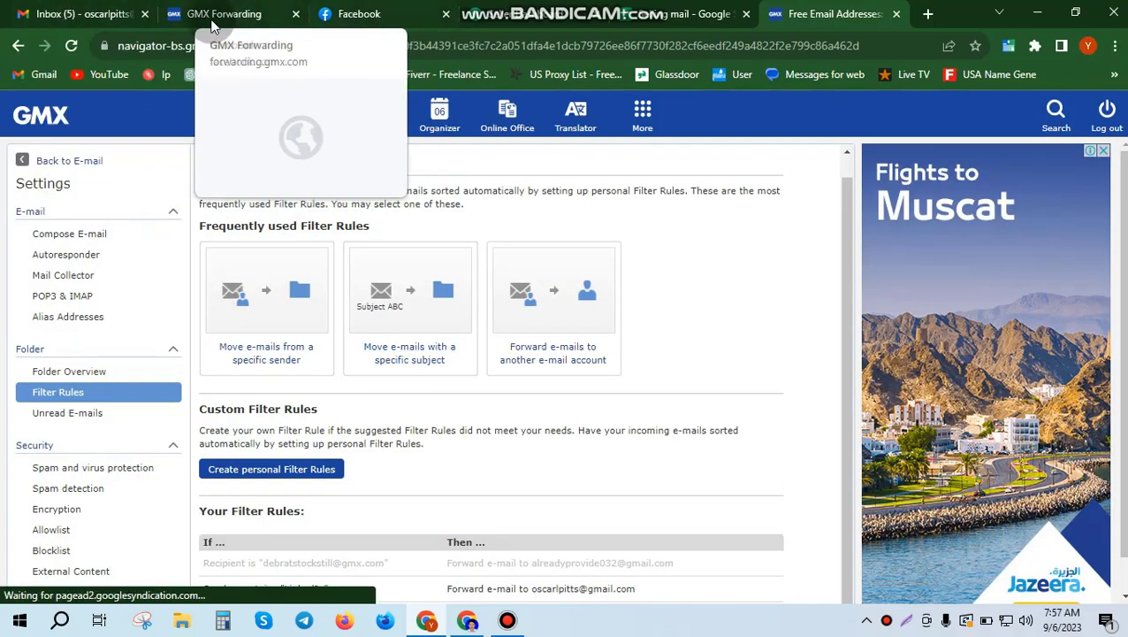
Switch to Gmail and open the inbox of the account that is the rule's new forwarding address.
{"action": "left_click", "coordinate": [78, 11]}
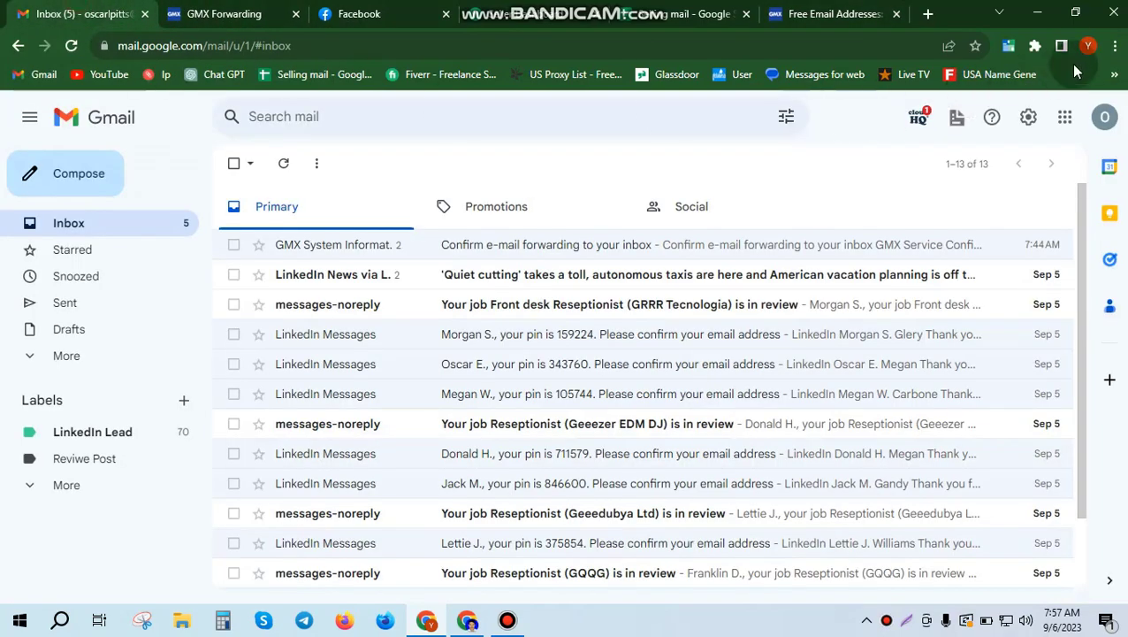
{"action": "left_click", "coordinate": [1105, 117]}
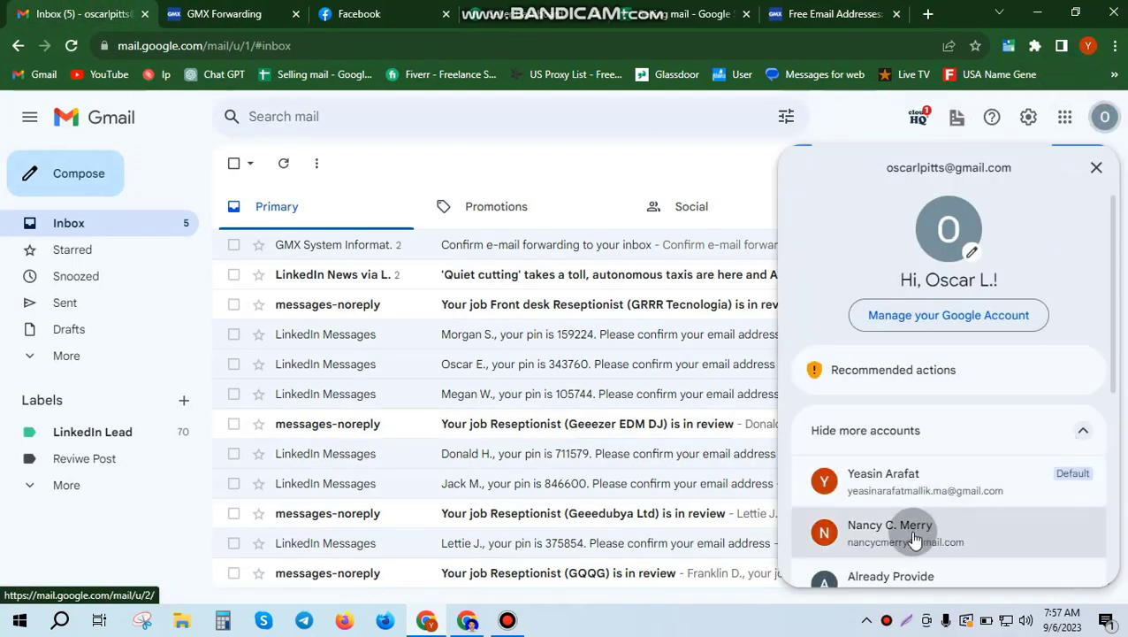
{"action": "scroll", "coordinate": [919, 521], "scroll_direction": "down", "scroll_amount": 2}
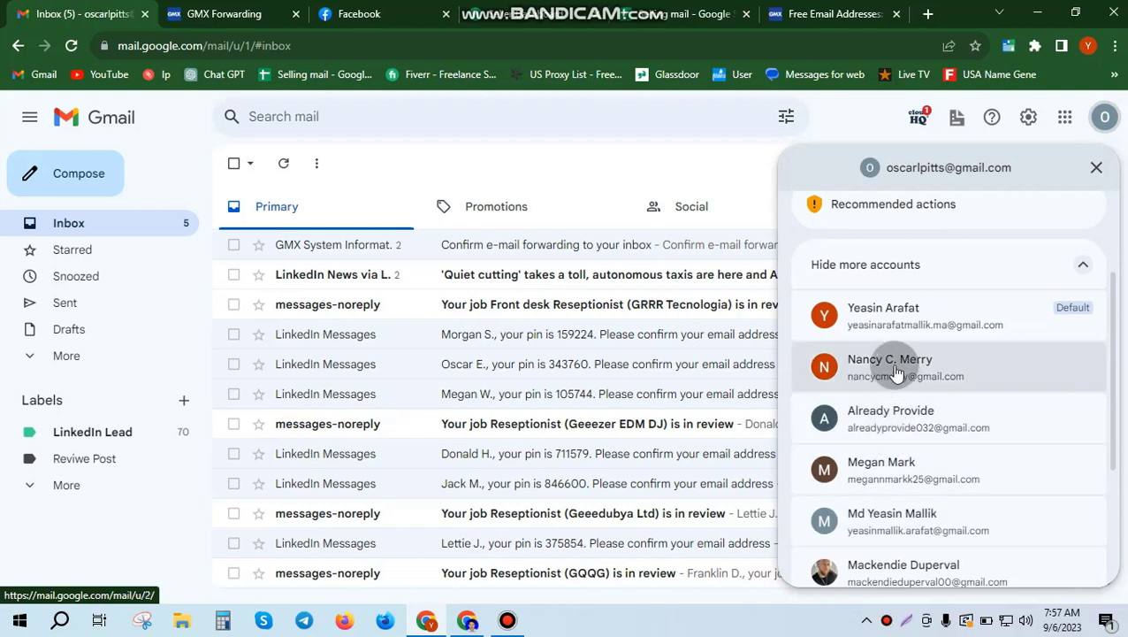
{"action": "left_click", "coordinate": [899, 428]}
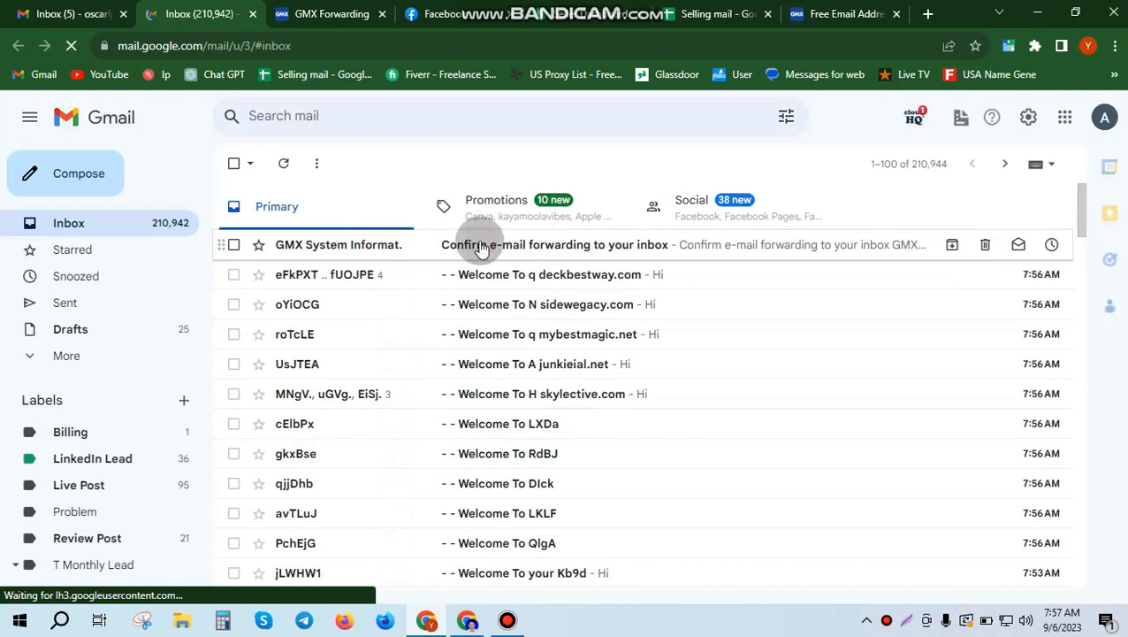
Open the GMX e-mail asking to confirm forwarding, follow its confirmation link and enable the forward.
{"action": "left_click", "coordinate": [482, 248]}
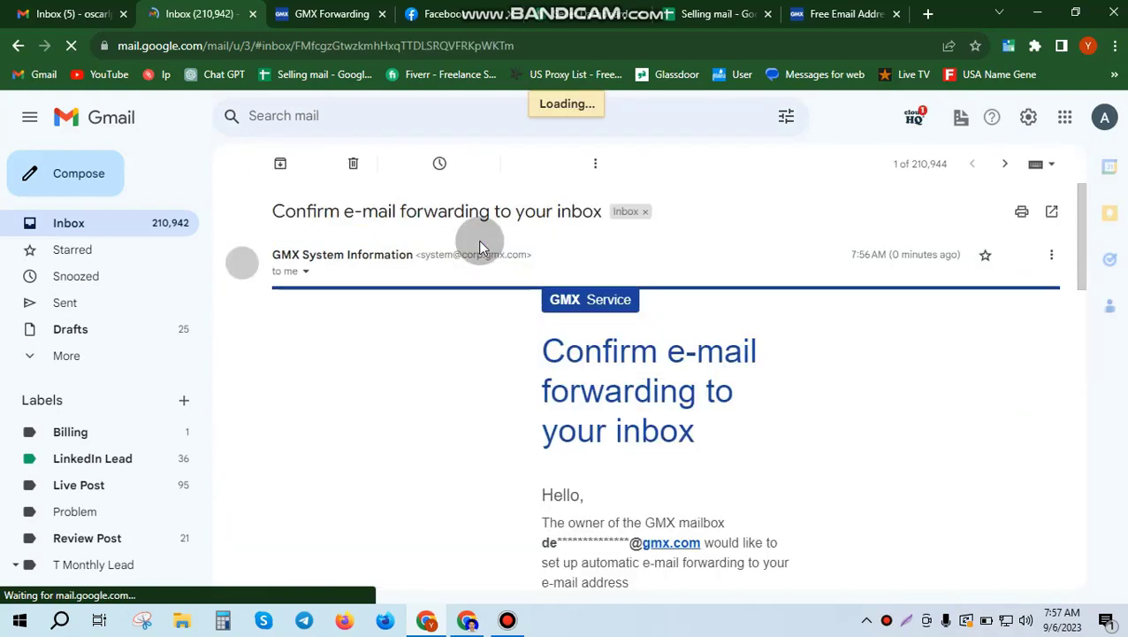
{"action": "scroll", "coordinate": [531, 449], "scroll_direction": "down", "scroll_amount": 5}
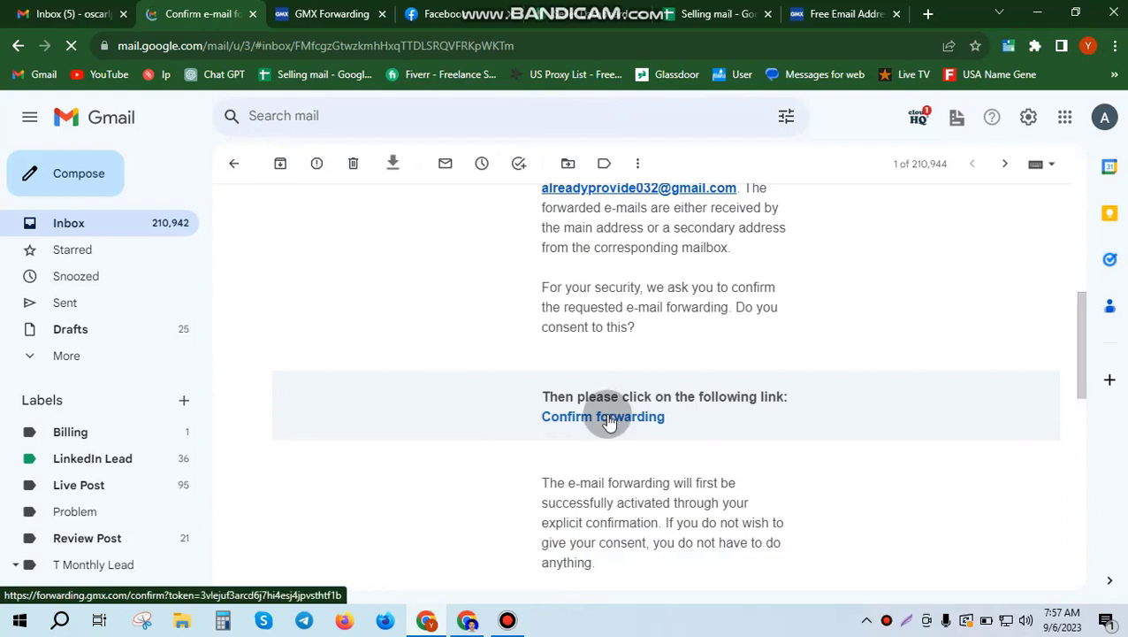
{"action": "left_click", "coordinate": [603, 415]}
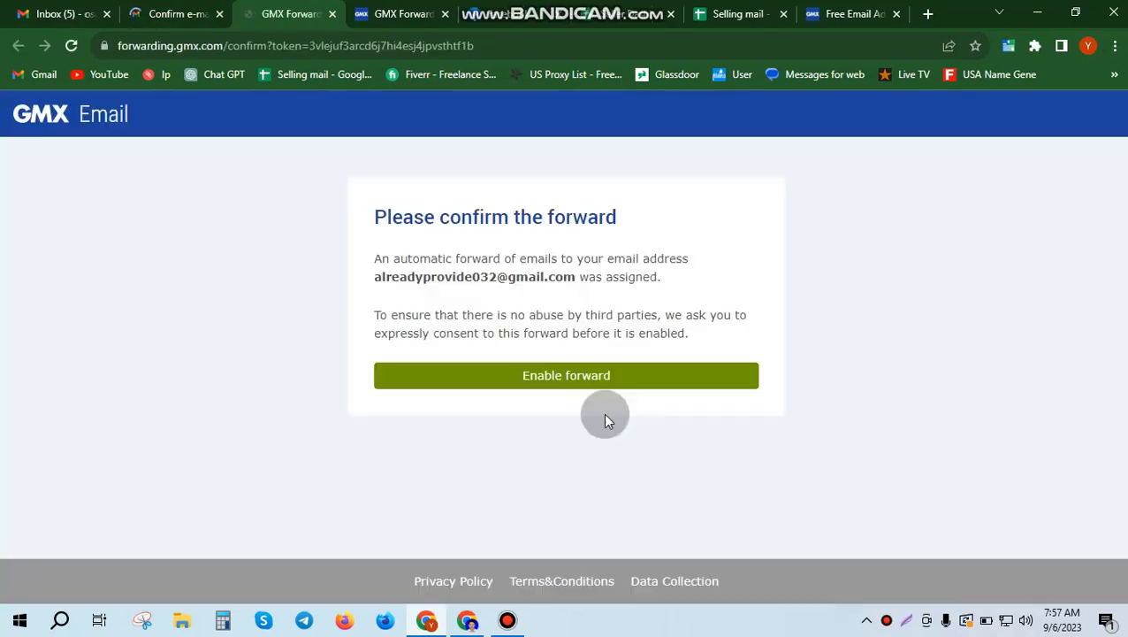
{"action": "left_click", "coordinate": [588, 376]}
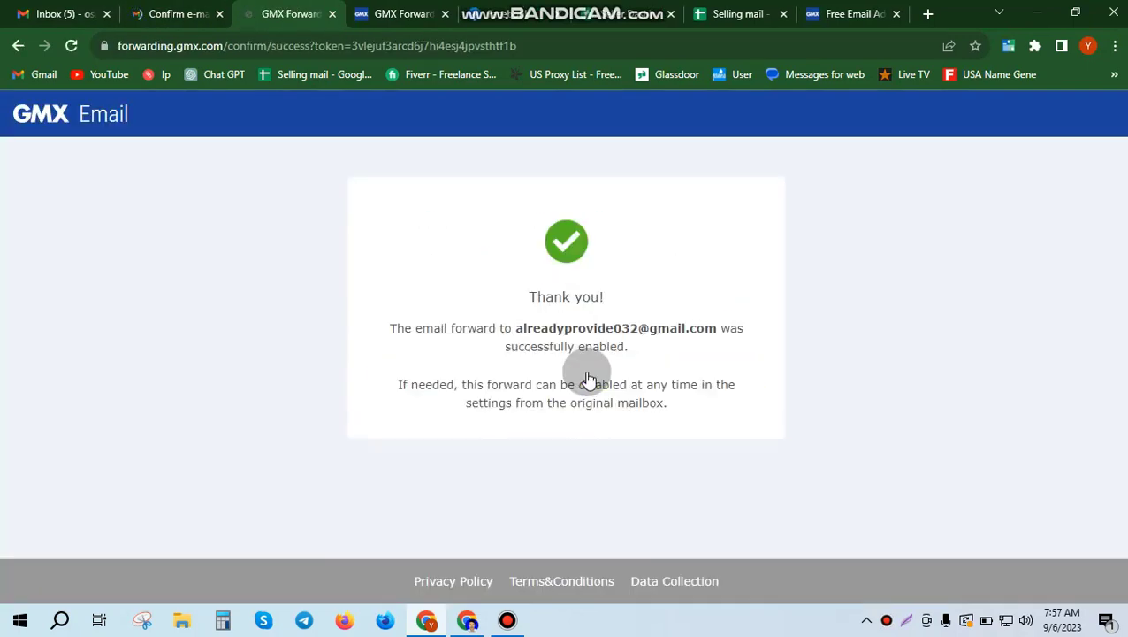
Back in GMX, edit the filter rule "Sender contains LinkedIn" to forward to the same new Gmail address, and save it.
{"action": "left_click", "coordinate": [871, 10]}
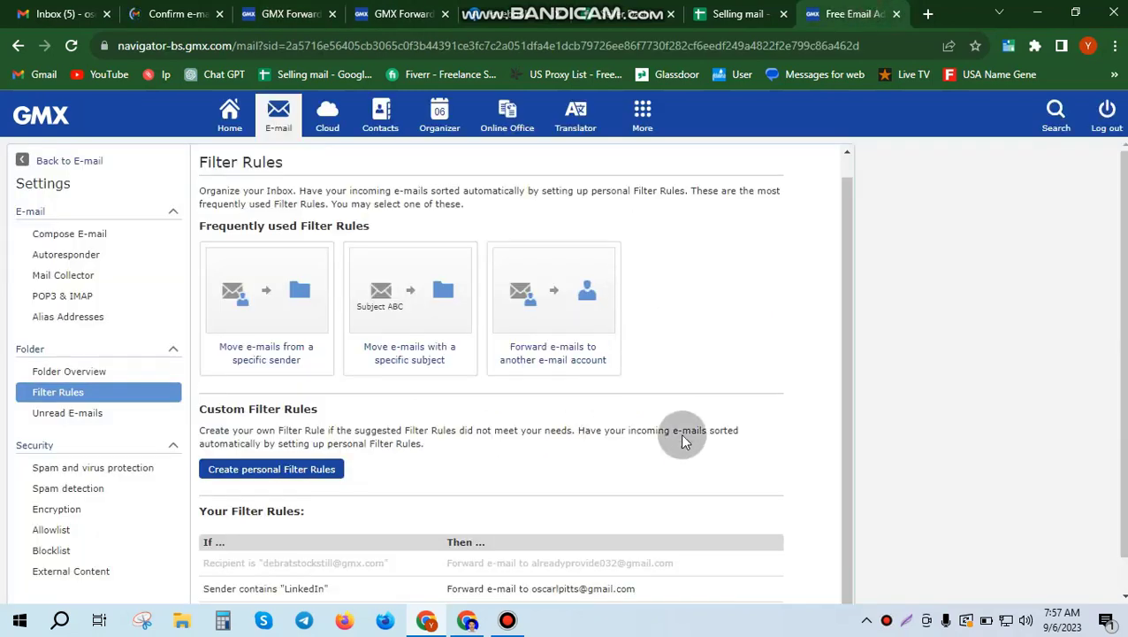
{"action": "scroll", "coordinate": [645, 486], "scroll_direction": "down", "scroll_amount": 1}
{"action": "mouse_move", "coordinate": [582, 549]}
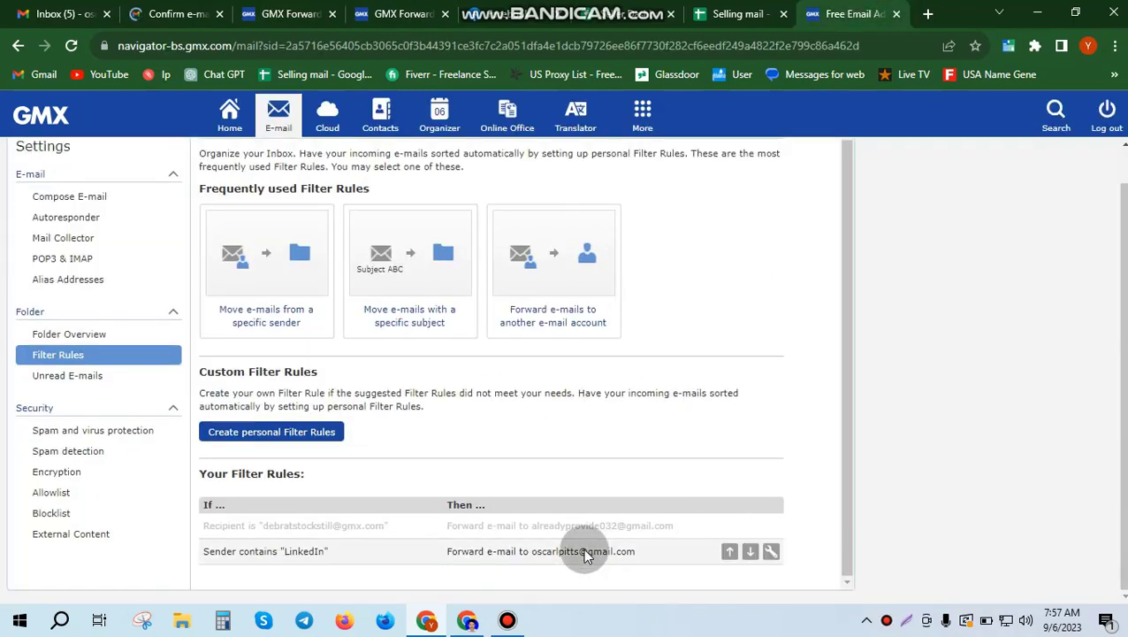
{"action": "left_click", "coordinate": [771, 553]}
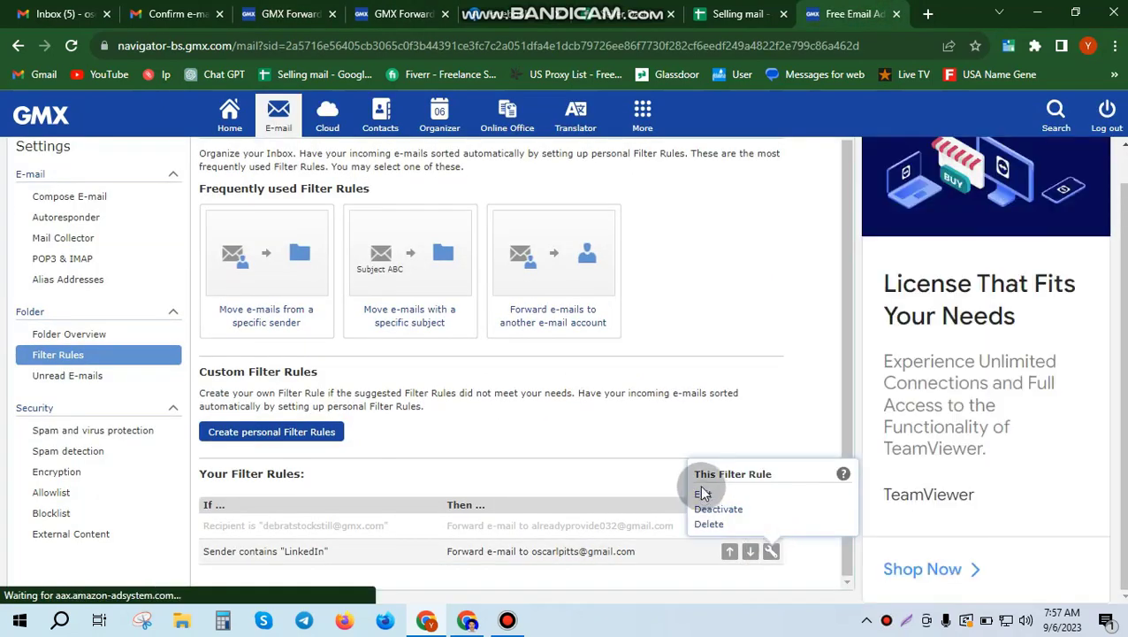
{"action": "left_click", "coordinate": [704, 496]}
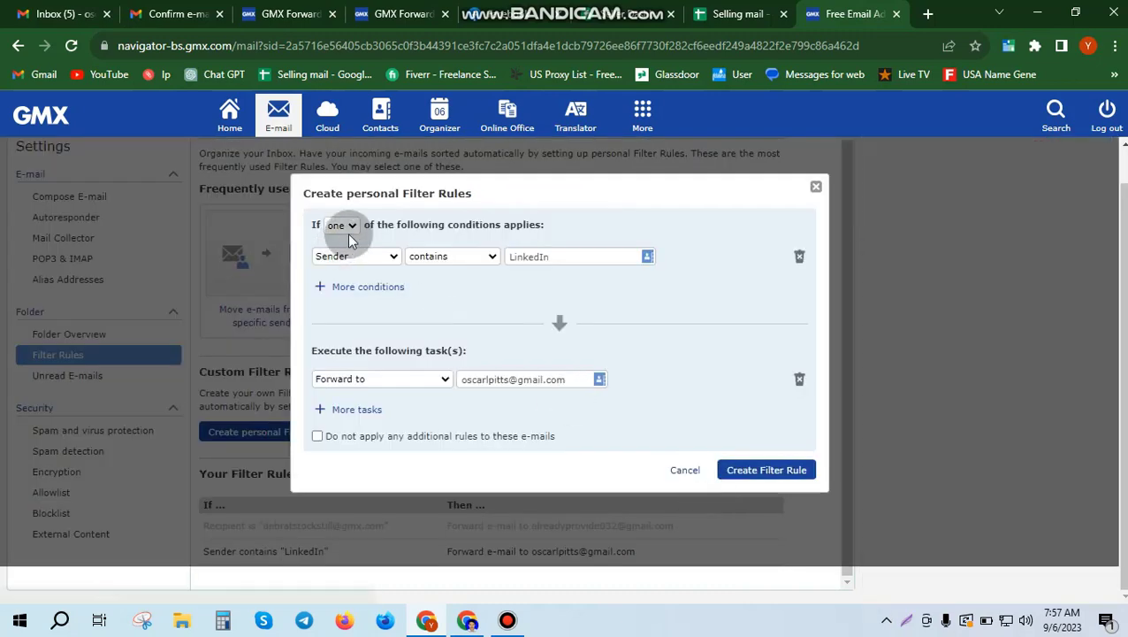
{"action": "left_click", "coordinate": [541, 379]}
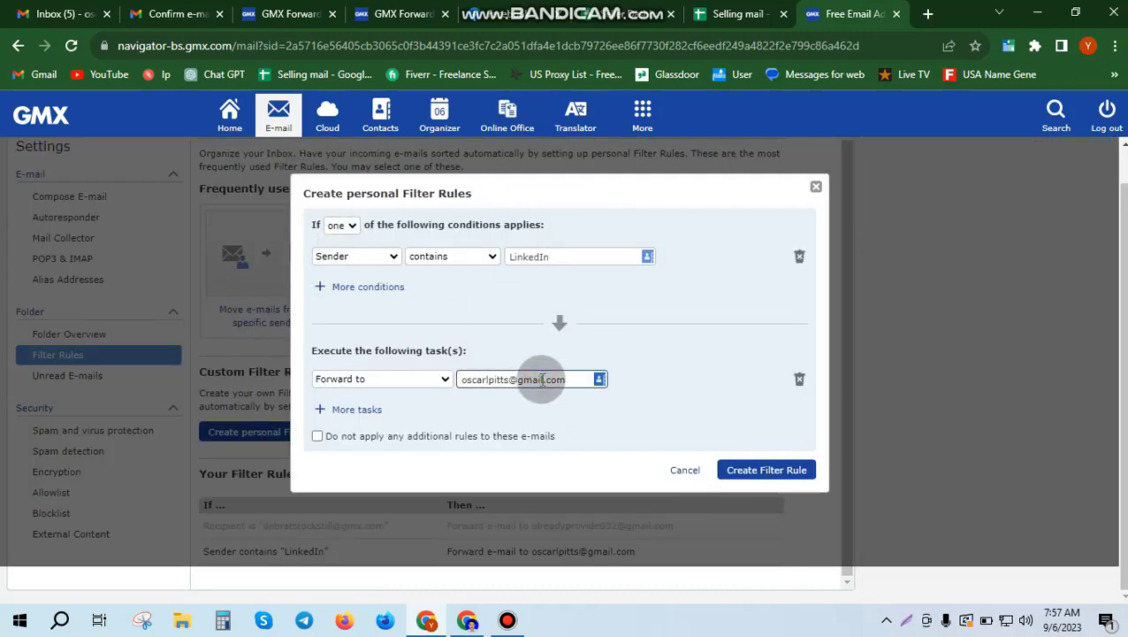
{"action": "key", "text": "ctrl+a"}
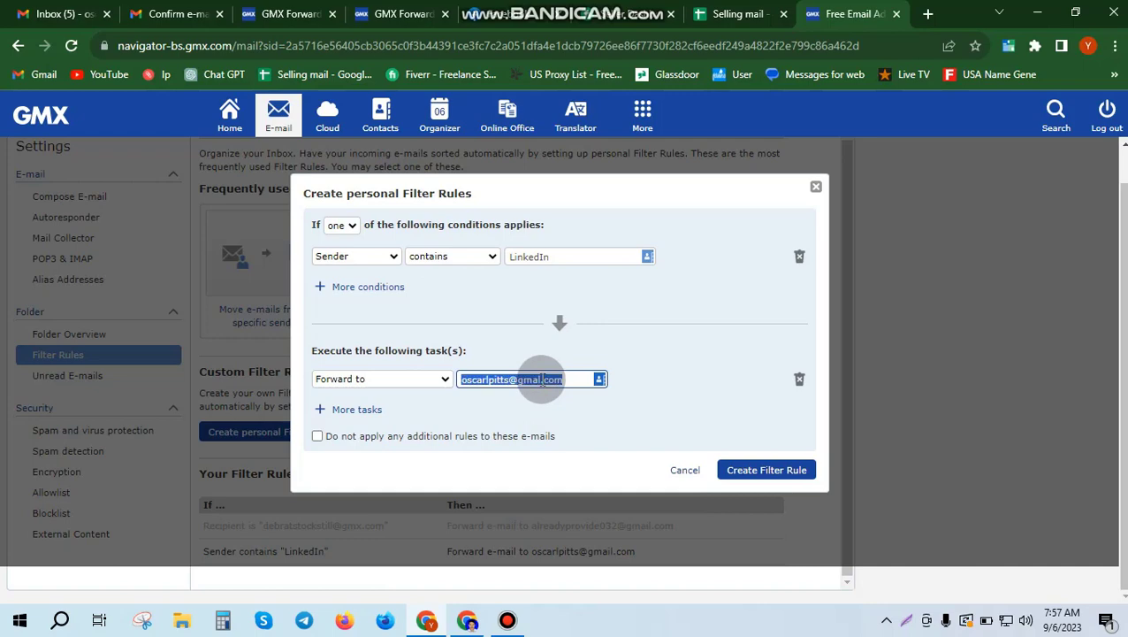
{"action": "key", "text": "BackSpace"}
{"action": "left_click", "coordinate": [525, 377]}
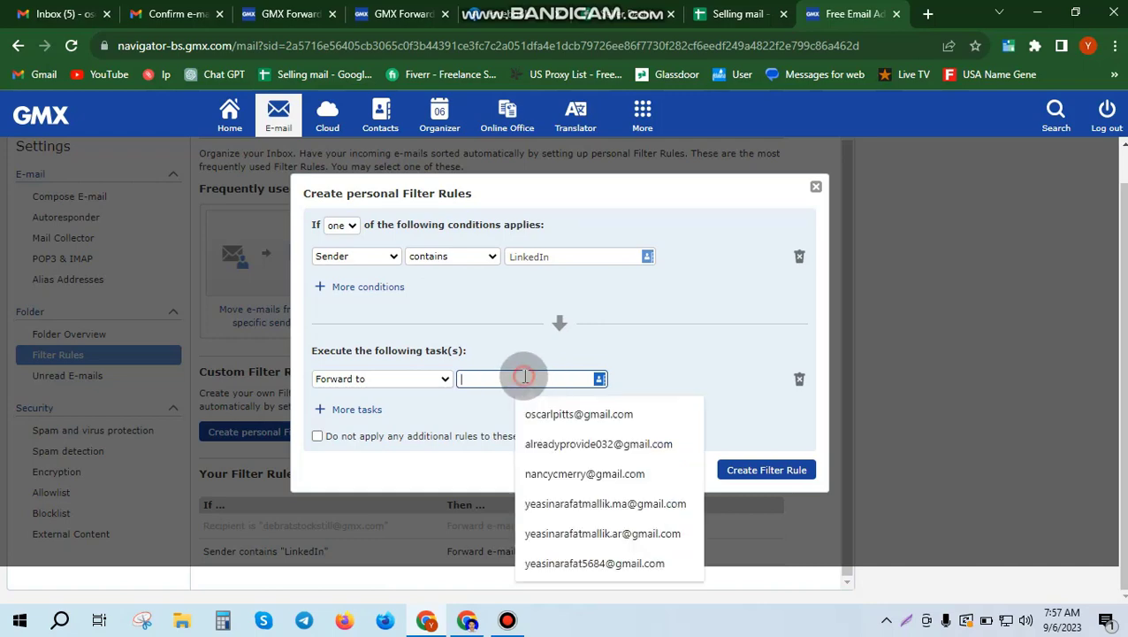
{"action": "left_click", "coordinate": [570, 445]}
{"action": "left_click", "coordinate": [486, 377]}
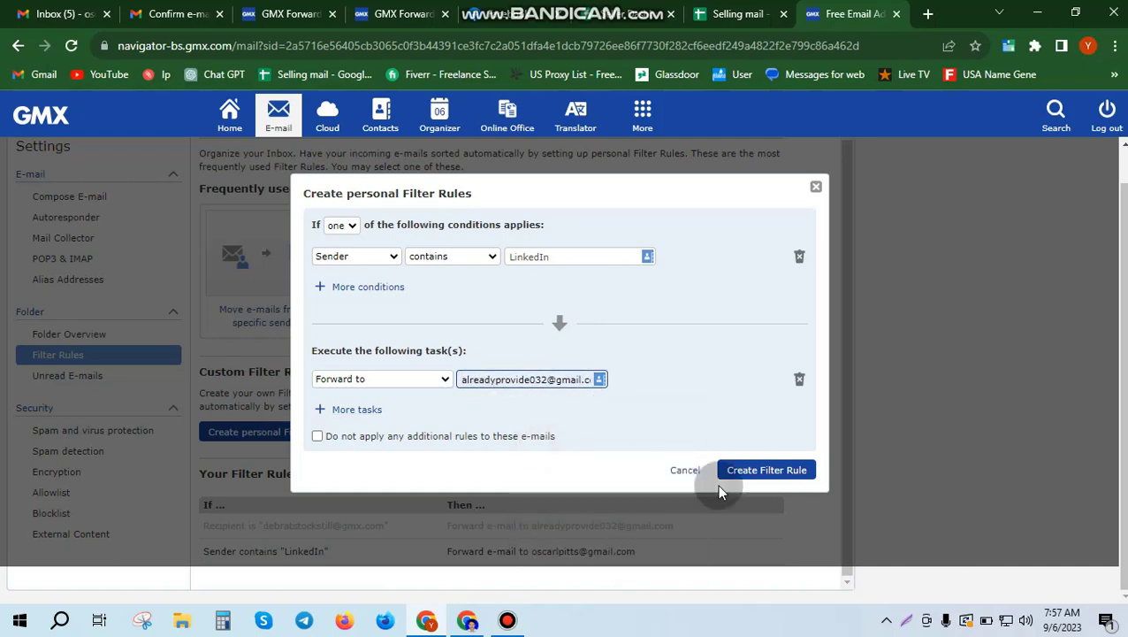
{"action": "left_click", "coordinate": [752, 471]}
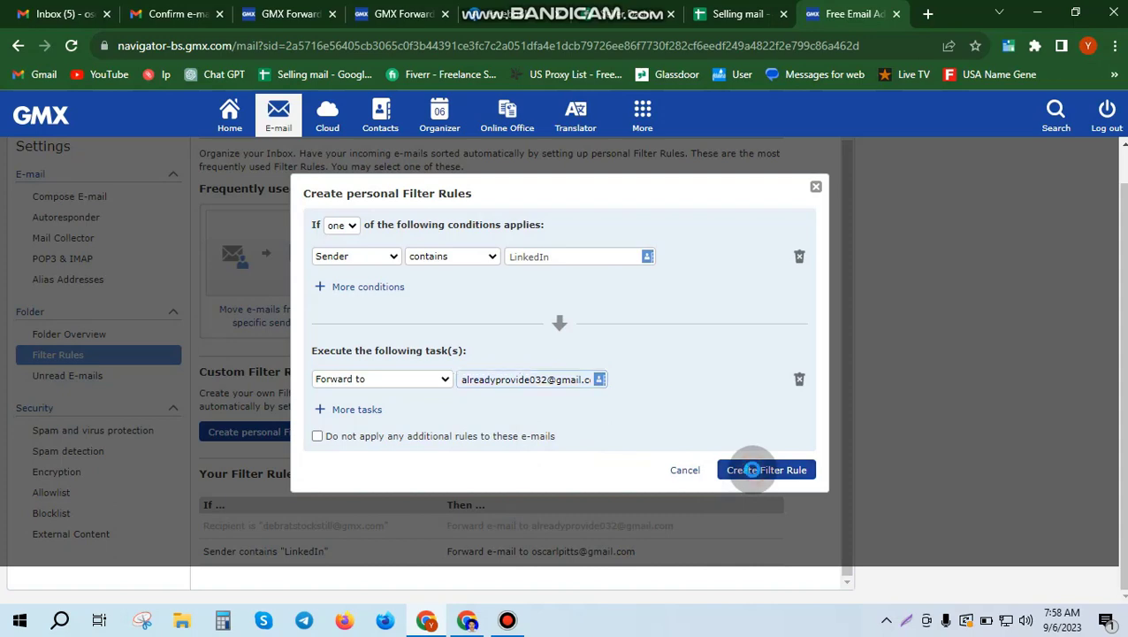
Save the LinkedIn filter rule in GMX, and open the newest GMX forwarding confirmation e-mail in the Gmail inbox.
{"action": "left_click", "coordinate": [773, 471]}
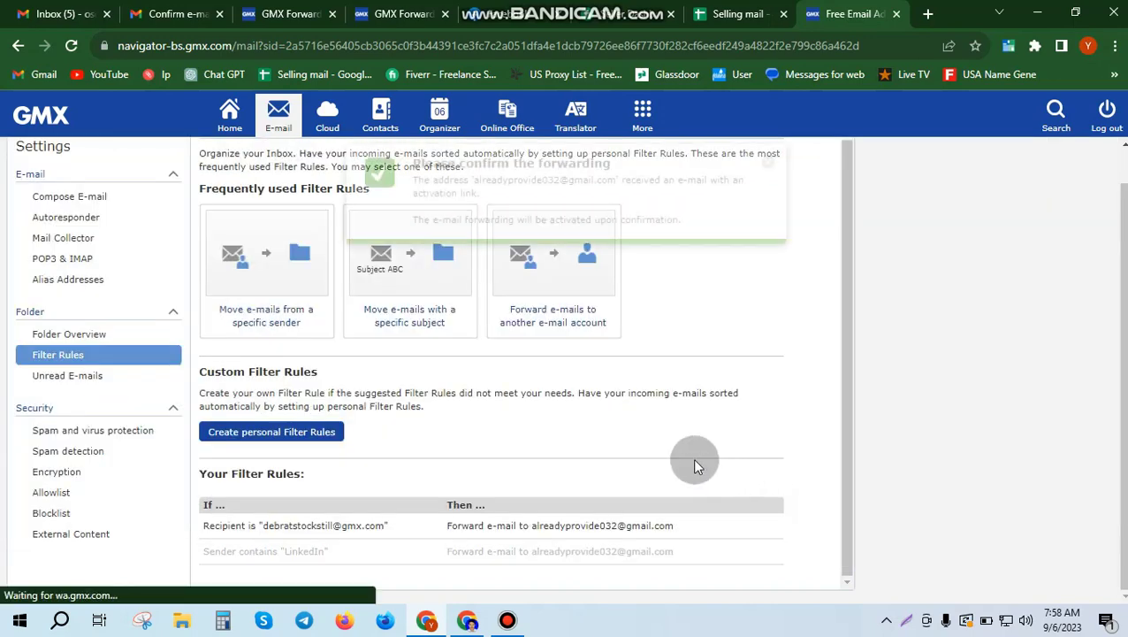
{"action": "left_click", "coordinate": [158, 7]}
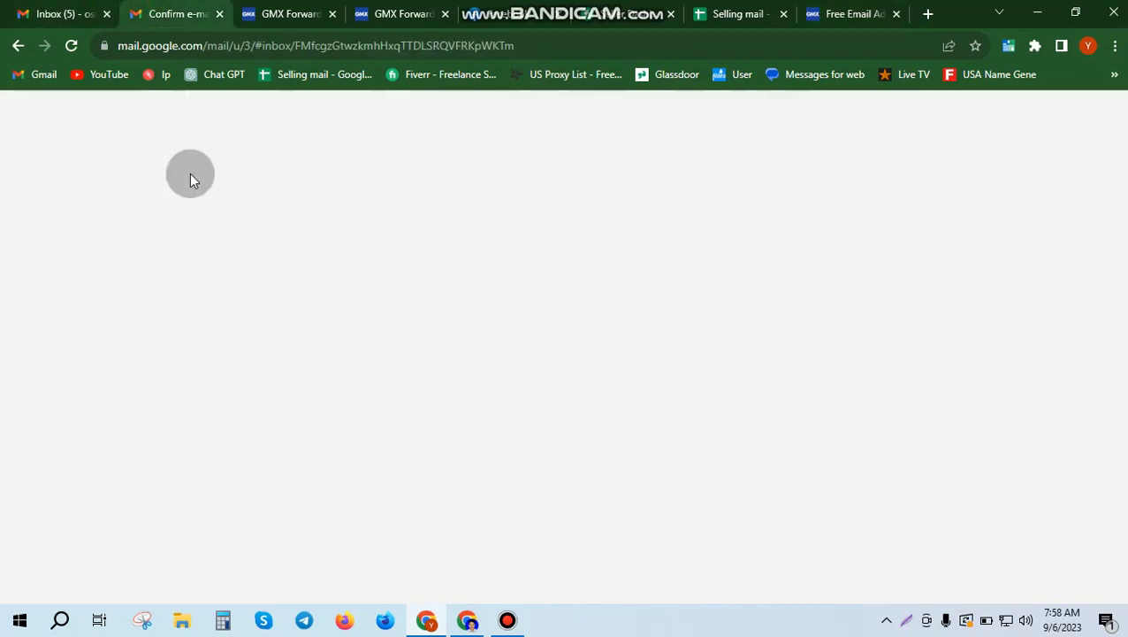
{"action": "left_click", "coordinate": [159, 228]}
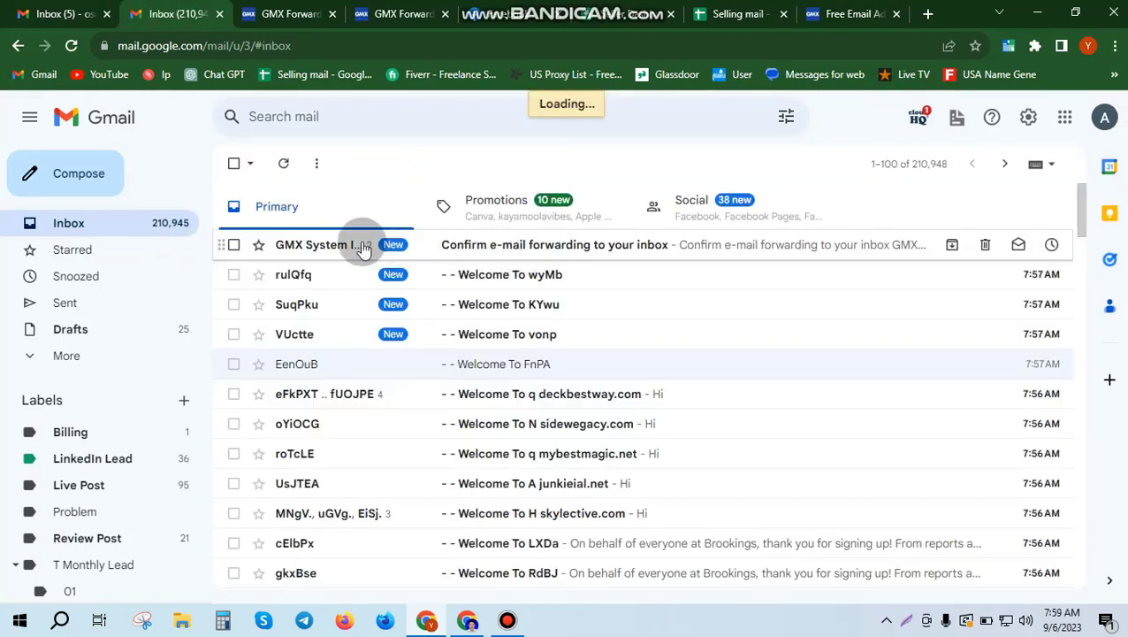
{"action": "left_click", "coordinate": [480, 251]}
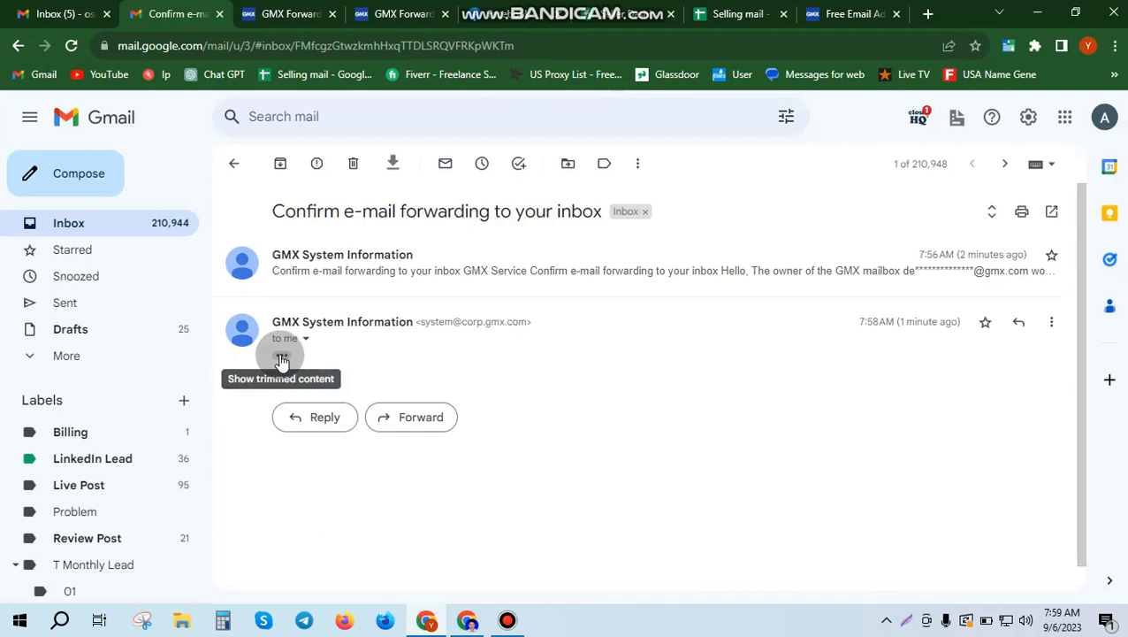
Follow the e-mail's forwarding confirmation link, enable the forward, and return to the filter rules in GMX.
{"action": "scroll", "coordinate": [672, 468], "scroll_direction": "down", "scroll_amount": 5}
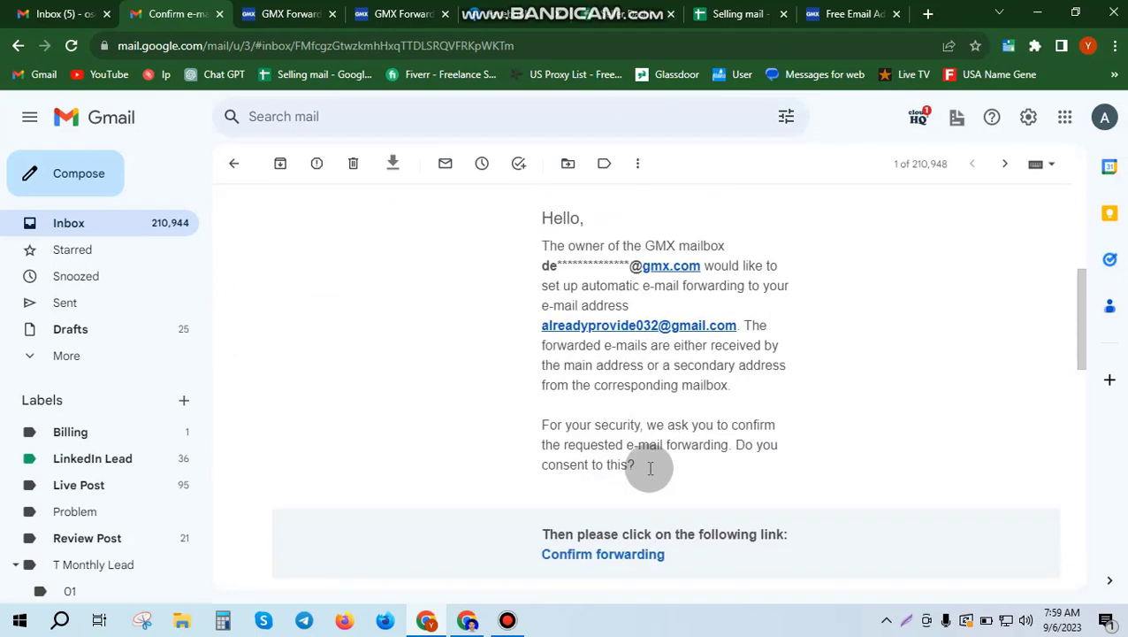
{"action": "left_click", "coordinate": [588, 422]}
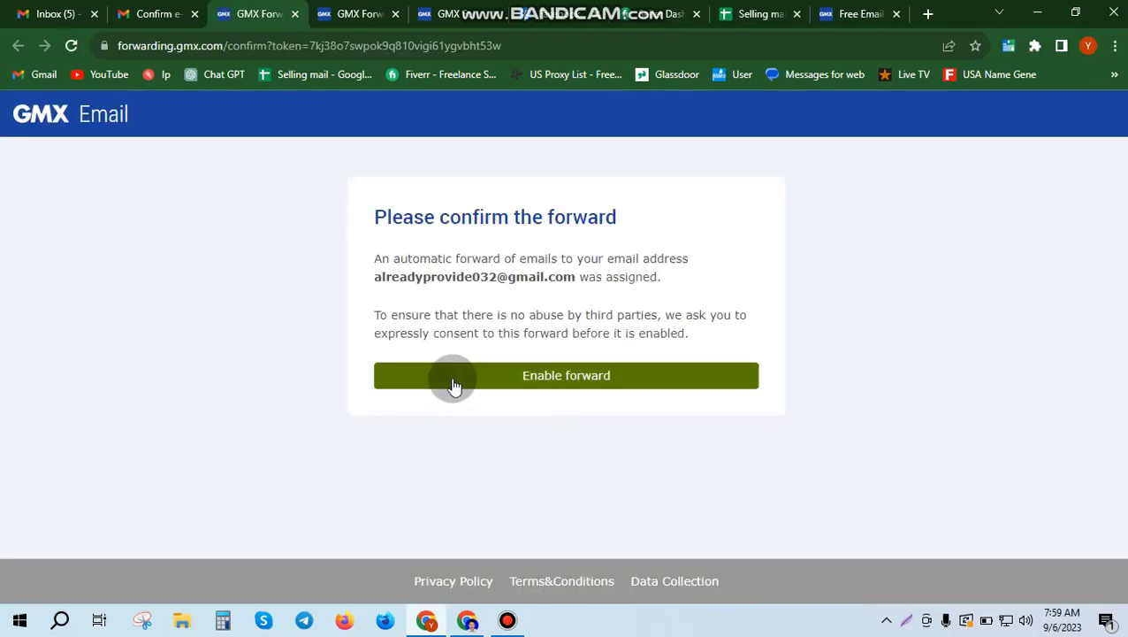
{"action": "left_click", "coordinate": [521, 372]}
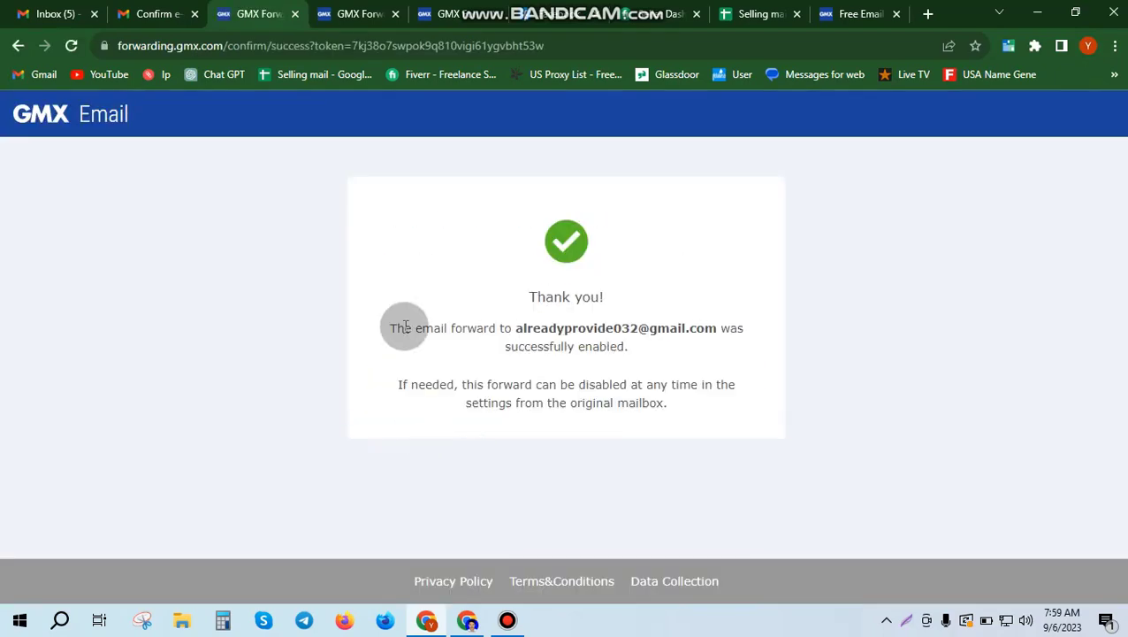
{"action": "left_click", "coordinate": [851, 12]}
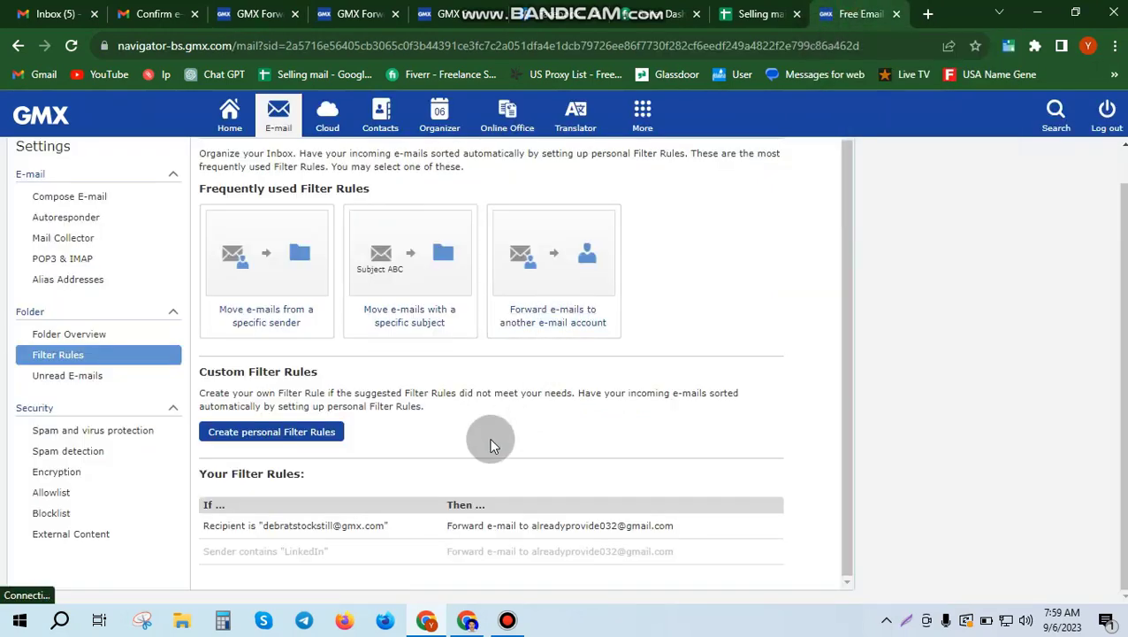
{"action": "mouse_move", "coordinate": [559, 520]}
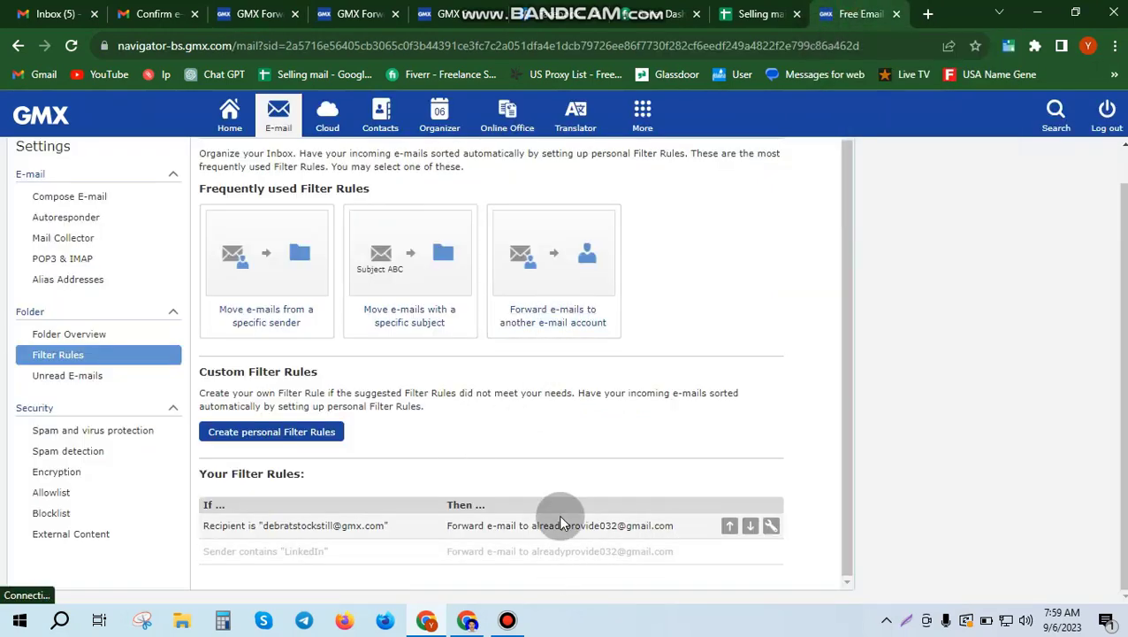